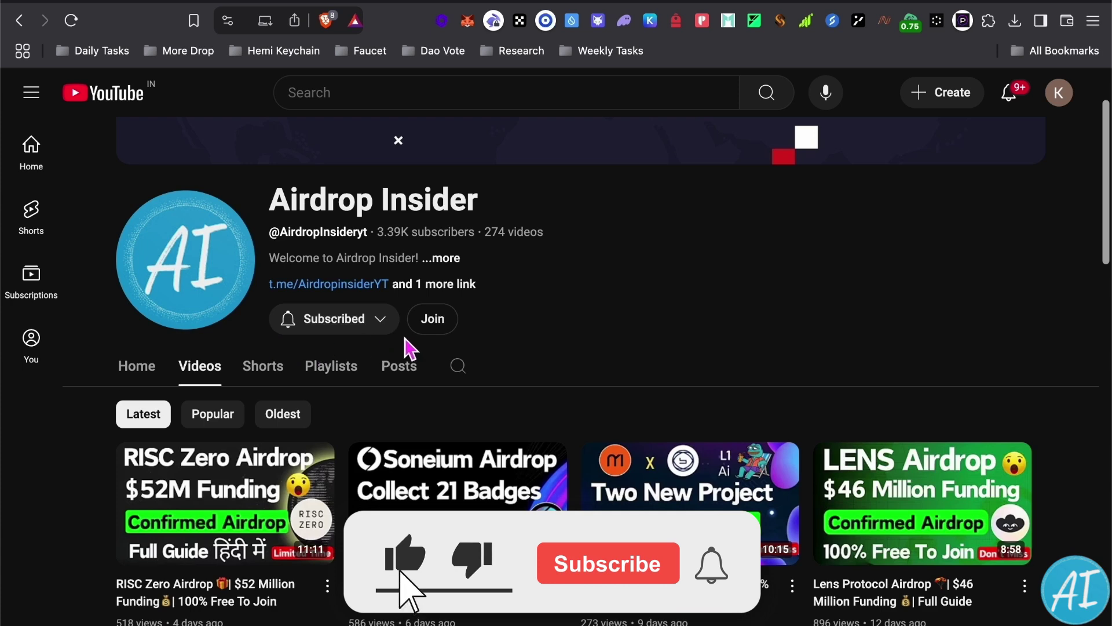
{"action": "scroll", "coordinate": [240, 562], "scroll_direction": "down", "scroll_amount": 1}
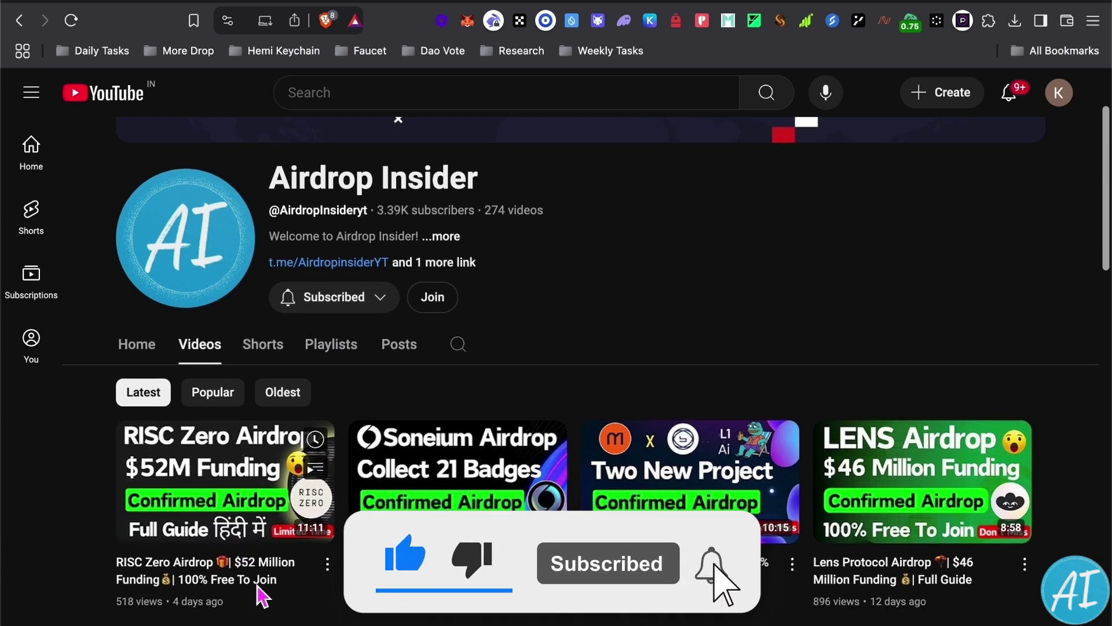
{"action": "scroll", "coordinate": [353, 454], "scroll_direction": "up", "scroll_amount": 2}
{"action": "scroll", "coordinate": [350, 453], "scroll_direction": "down", "scroll_amount": 2}
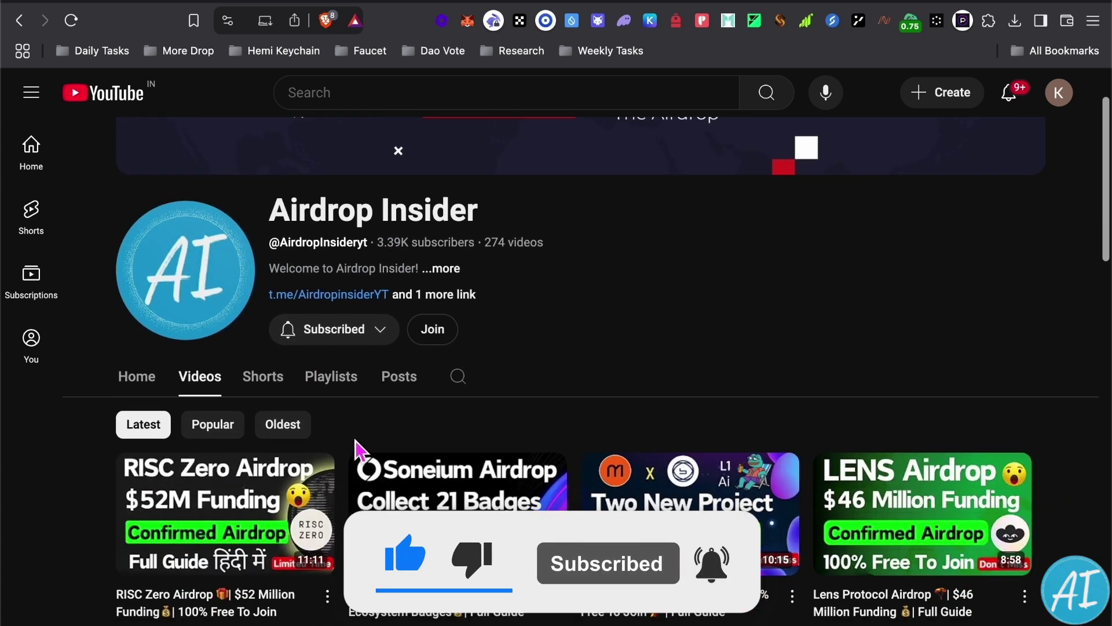
{"action": "scroll", "coordinate": [359, 451], "scroll_direction": "down", "scroll_amount": 2}
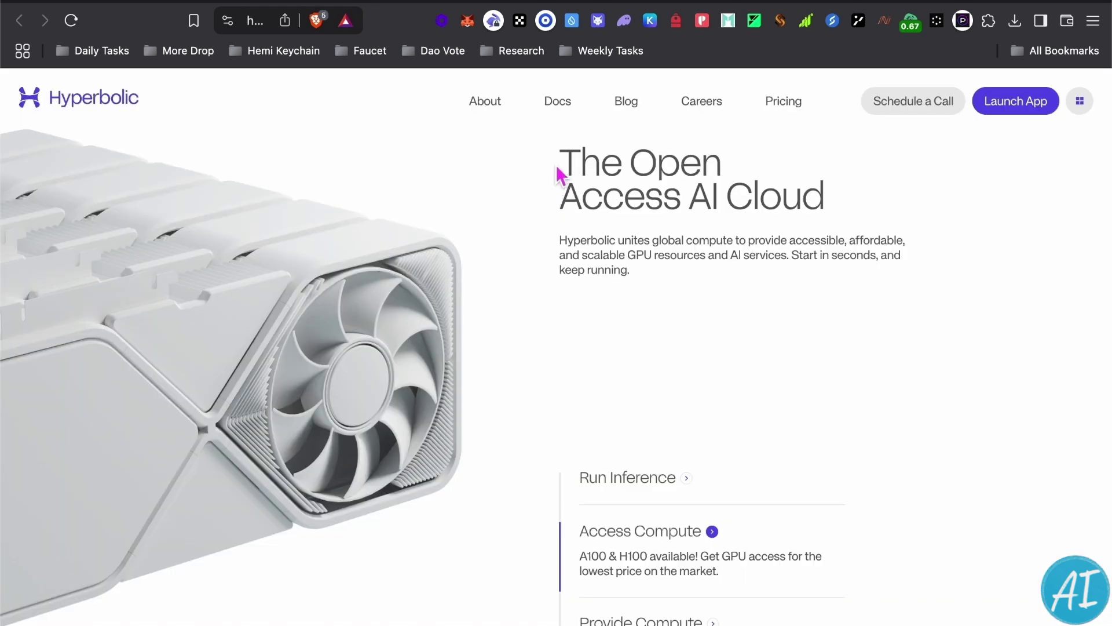
Step: Read through the Hyperbolic homepage, from its headline to the compute offerings, trusted-by logos and who-we-help section
{"action": "left_click_drag", "start_coordinate": [556, 165], "coordinate": [748, 199]}
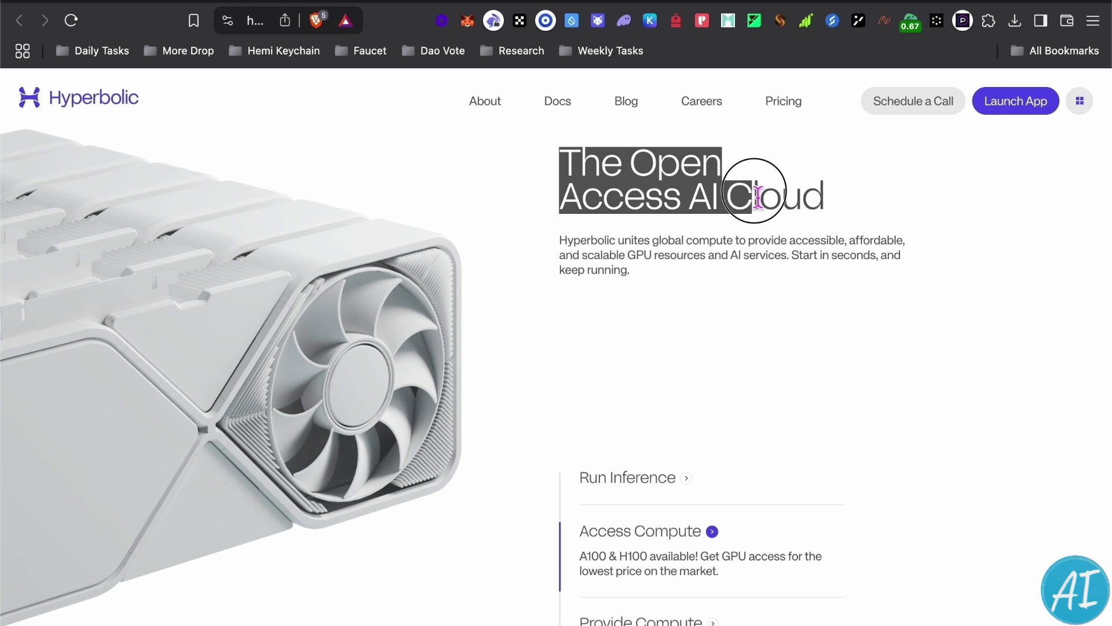
{"action": "left_click", "coordinate": [632, 231]}
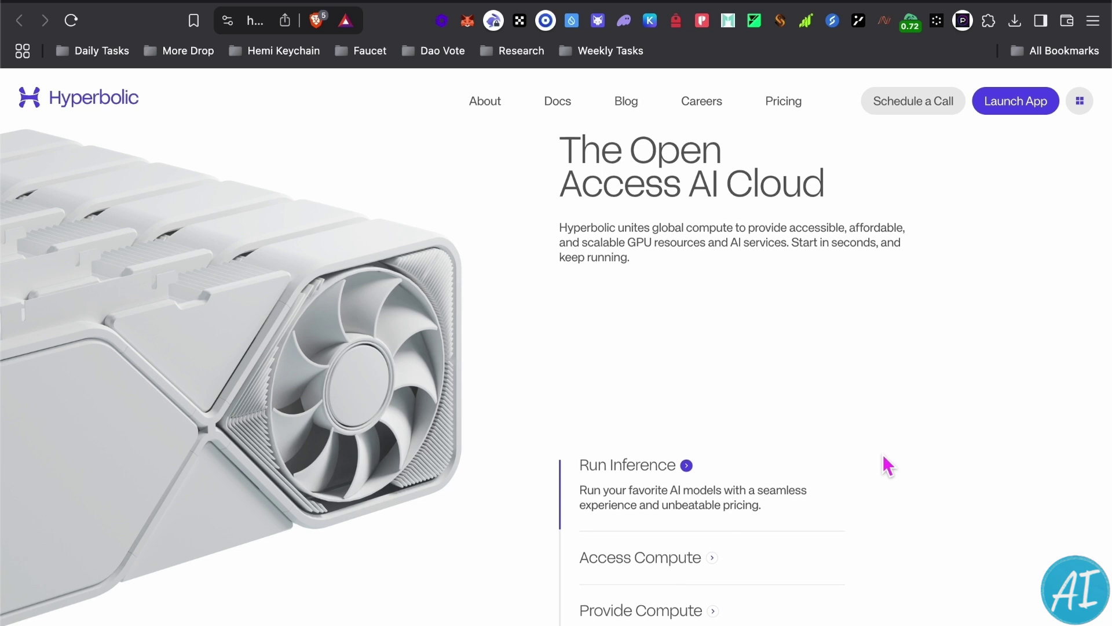
{"action": "scroll", "coordinate": [894, 447], "scroll_direction": "down", "scroll_amount": 2}
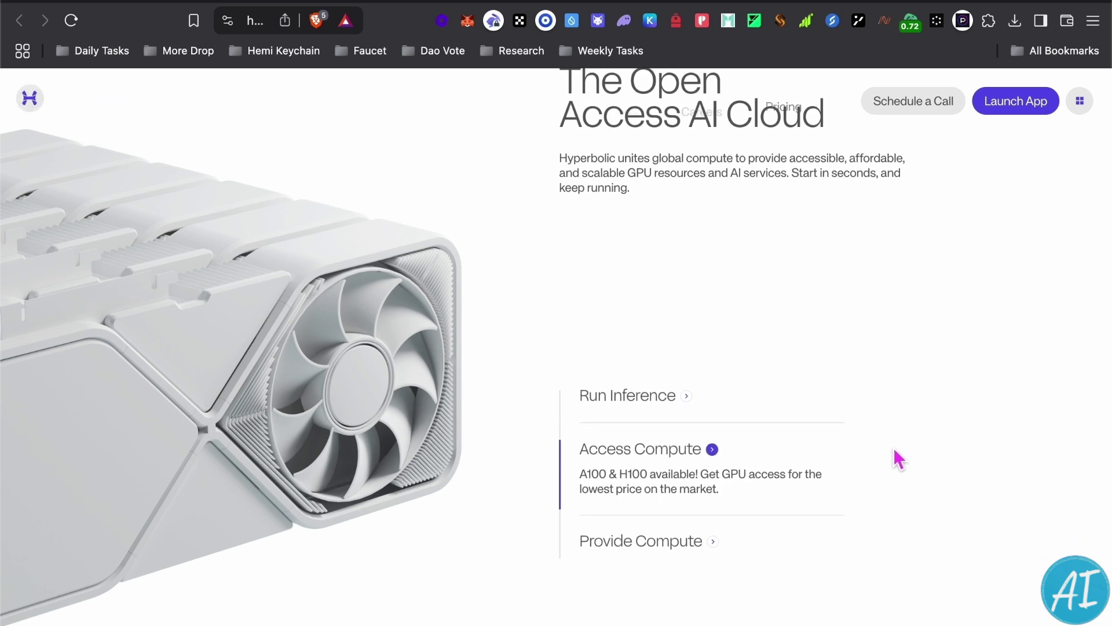
{"action": "scroll", "coordinate": [893, 460], "scroll_direction": "down", "scroll_amount": 6}
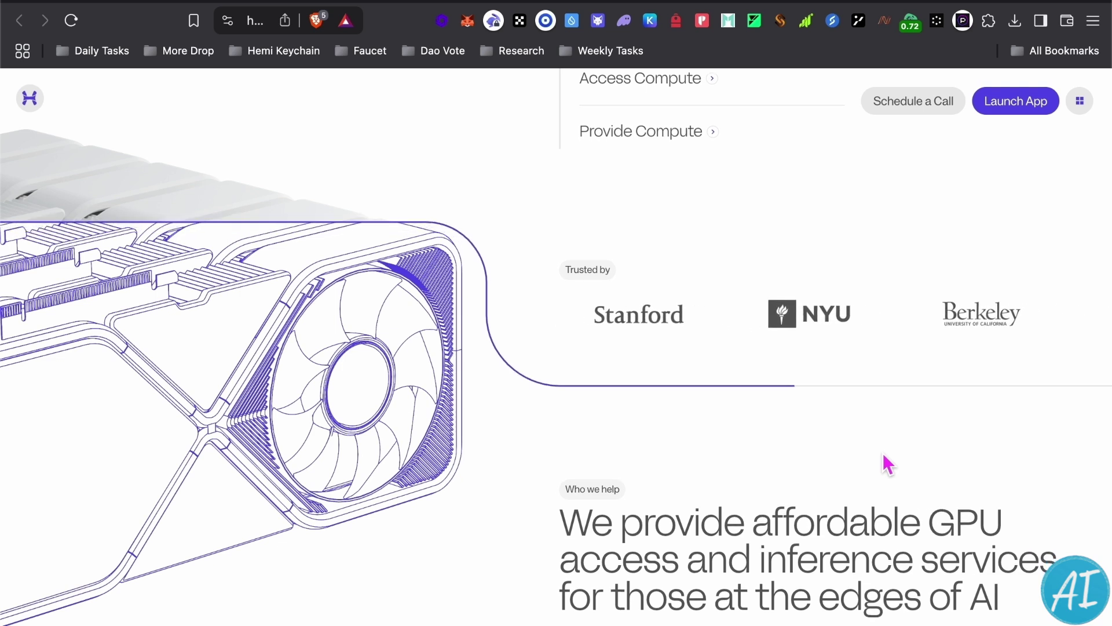
{"action": "scroll", "coordinate": [882, 453], "scroll_direction": "down", "scroll_amount": 3}
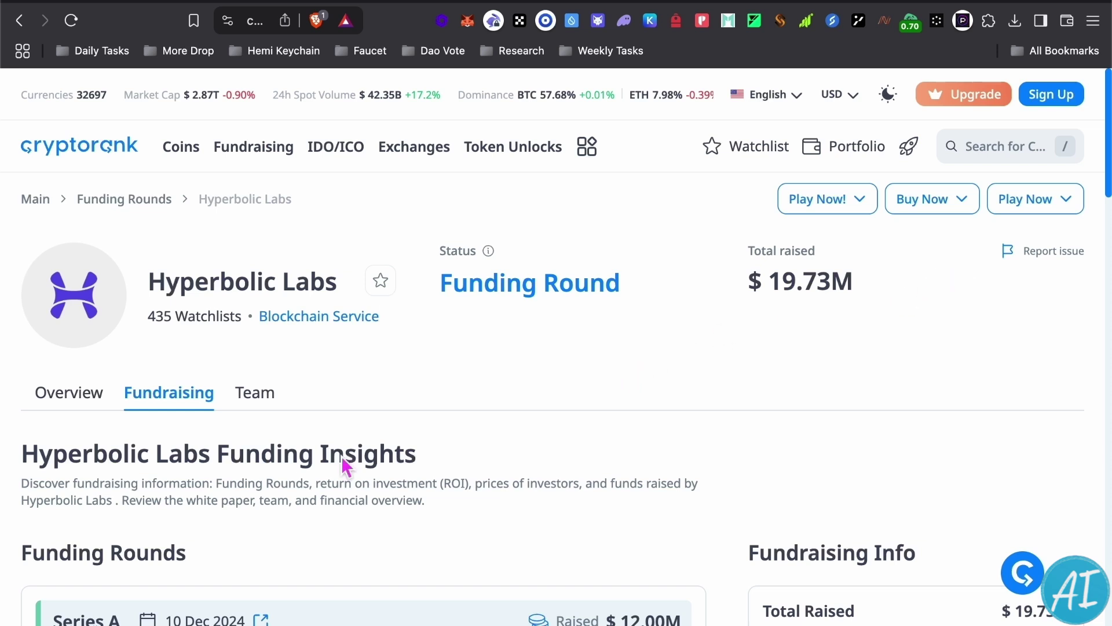
Step: Review the Hyperbolic Labs funding rounds and investors on its CryptoRank fundraising page
{"action": "scroll", "coordinate": [345, 455], "scroll_direction": "down", "scroll_amount": 3}
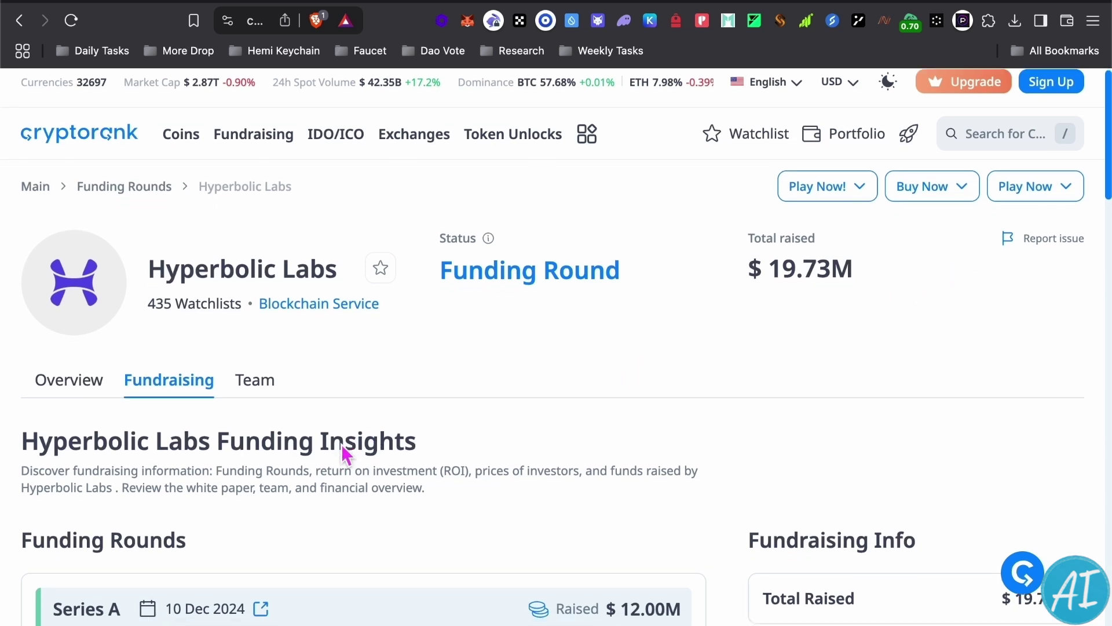
{"action": "scroll", "coordinate": [319, 461], "scroll_direction": "down", "scroll_amount": 1}
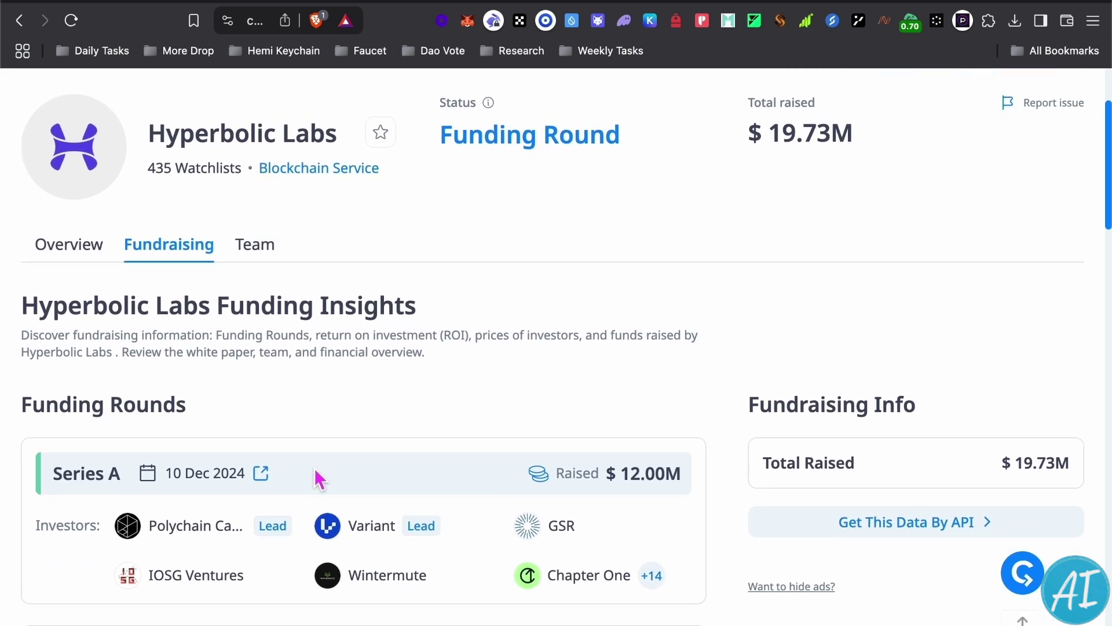
{"action": "scroll", "coordinate": [321, 463], "scroll_direction": "down", "scroll_amount": 1}
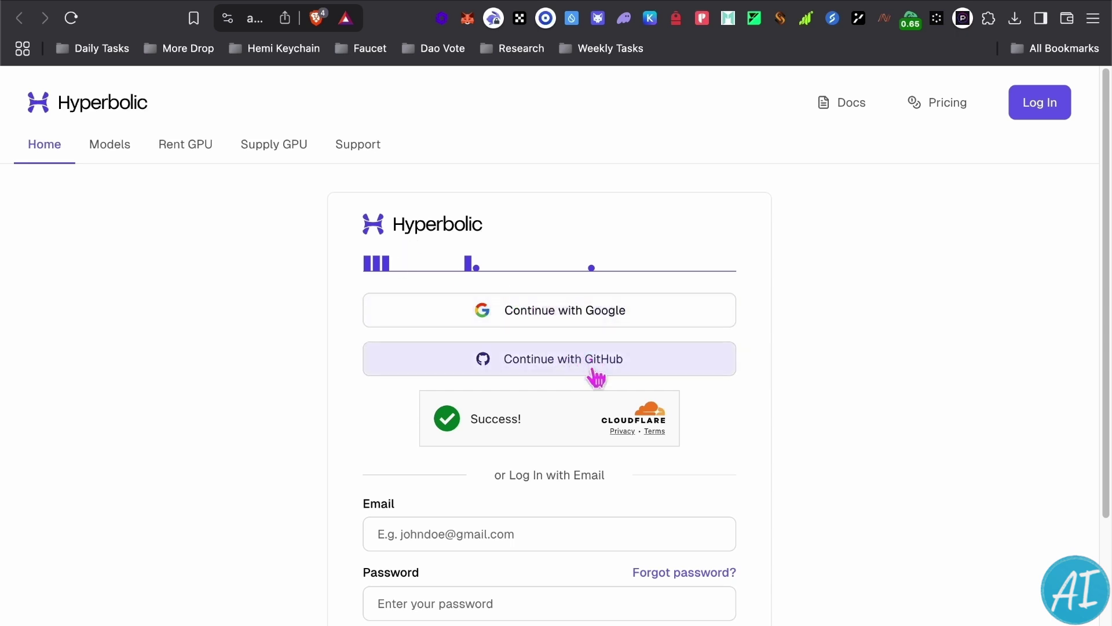
Step: Review the Hyperbolic login options, open the account creation form and sign up
{"action": "scroll", "coordinate": [549, 450], "scroll_direction": "down", "scroll_amount": 5}
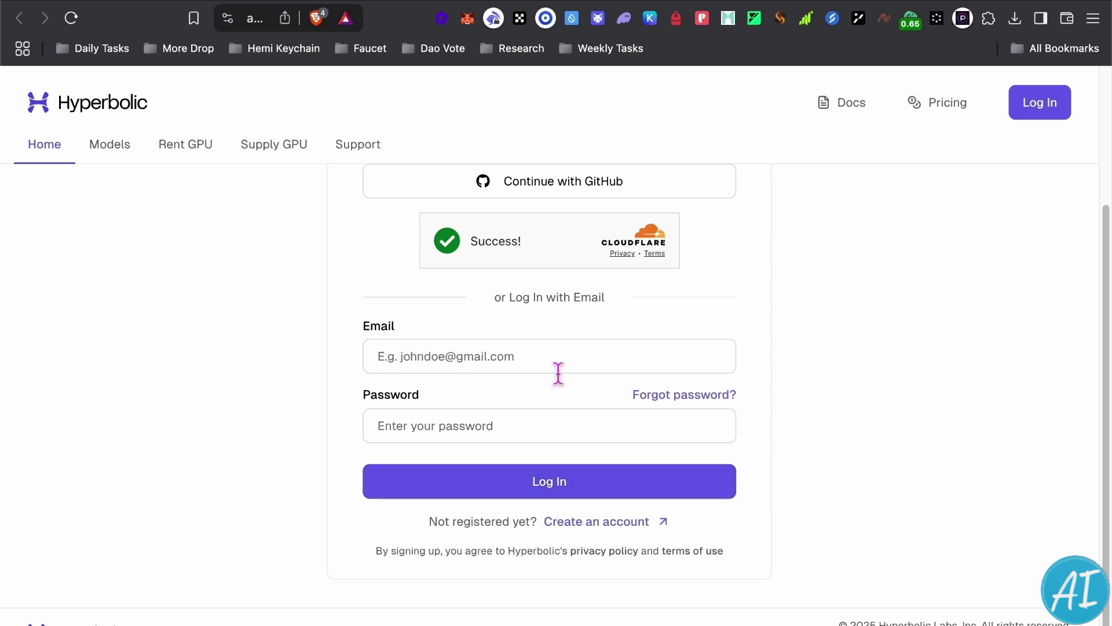
{"action": "scroll", "coordinate": [538, 365], "scroll_direction": "up", "scroll_amount": 5}
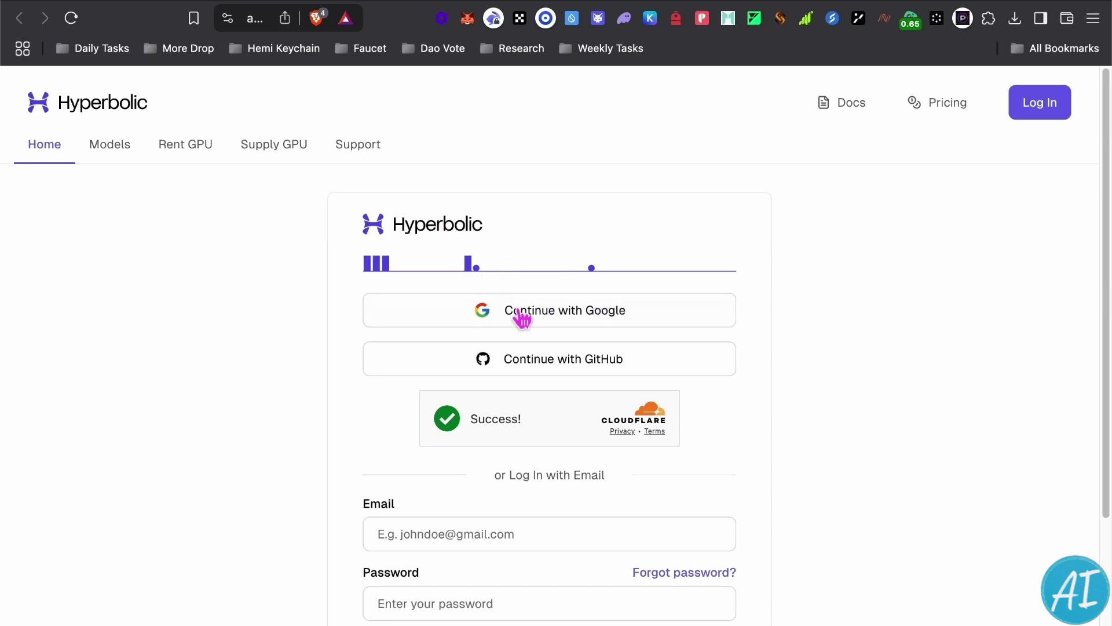
{"action": "scroll", "coordinate": [551, 356], "scroll_direction": "down", "scroll_amount": 5}
{"action": "left_click", "coordinate": [600, 528]}
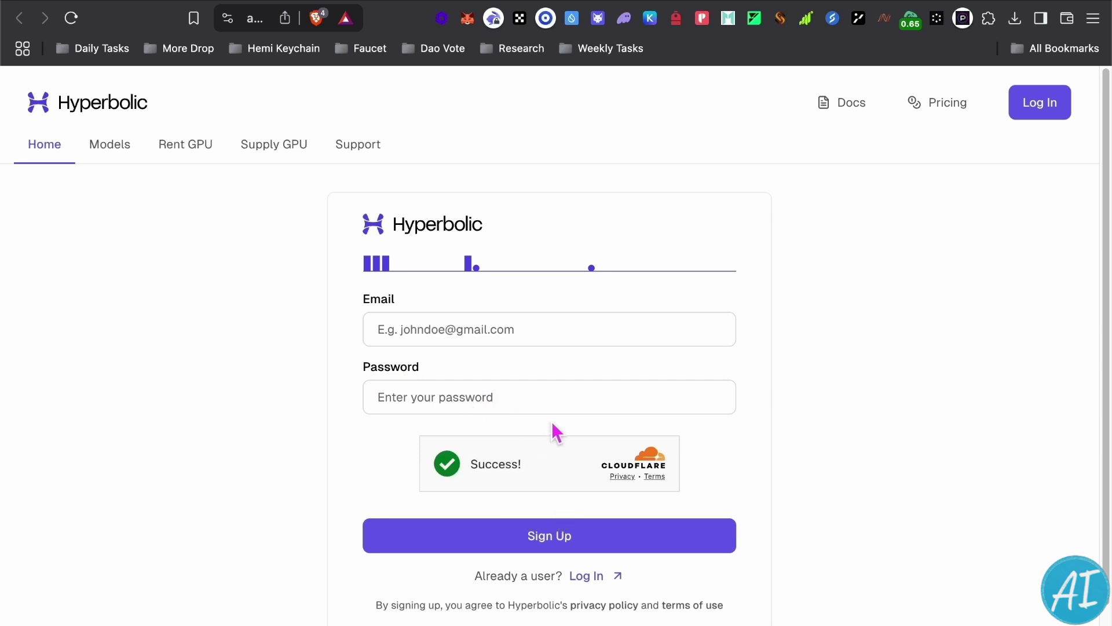
{"action": "left_click", "coordinate": [551, 524]}
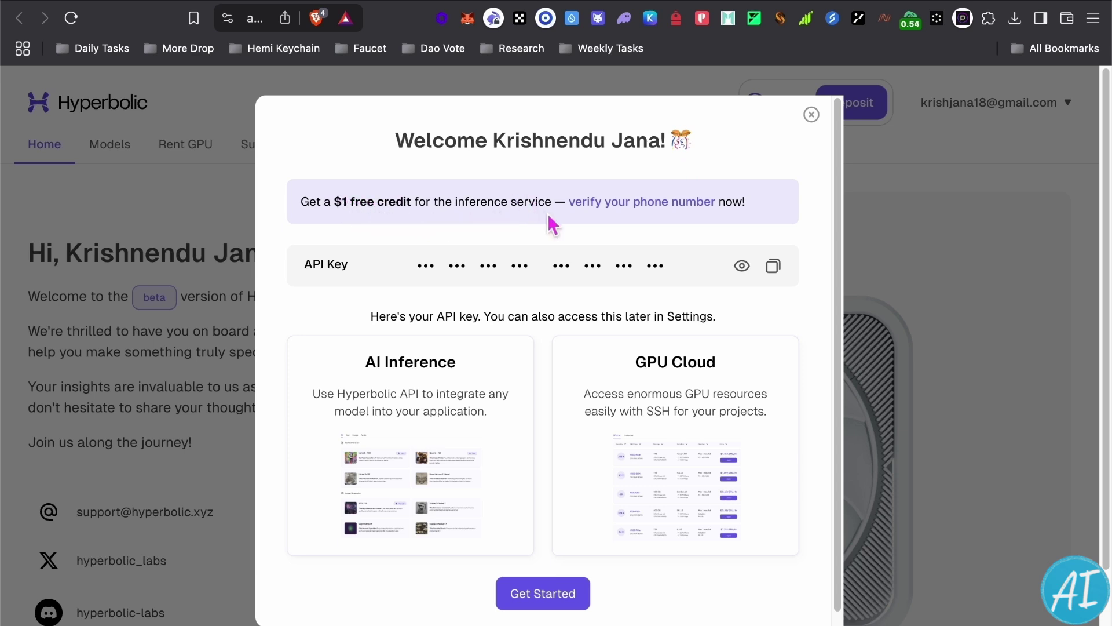
Step: Open the phone number verification for the $1 free inference credit from the welcome dialog
{"action": "left_click", "coordinate": [653, 216]}
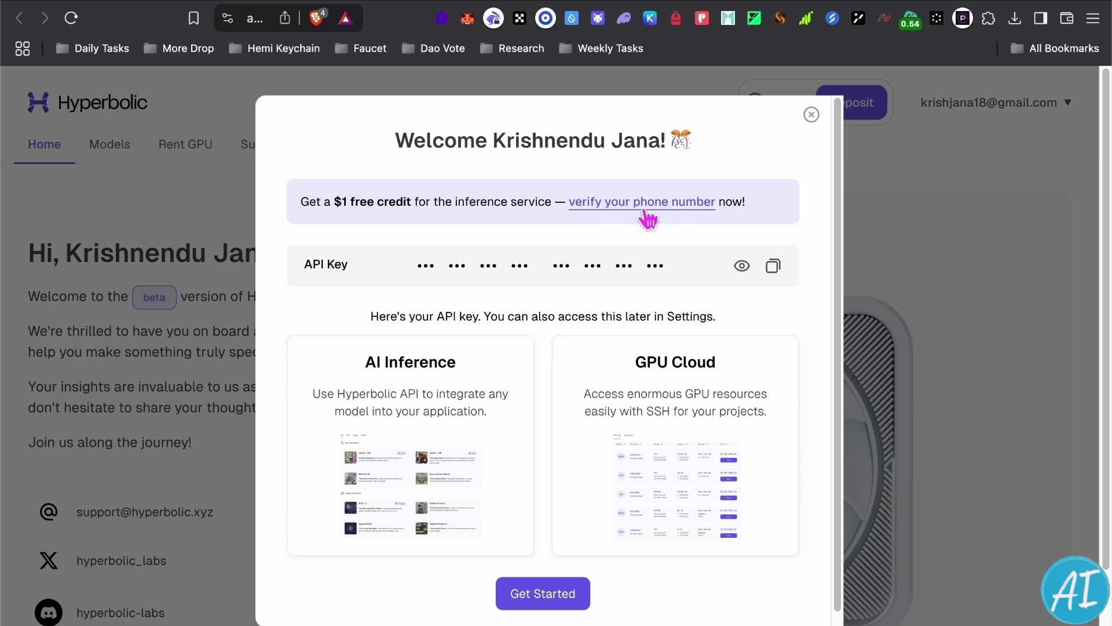
{"action": "left_click", "coordinate": [643, 215]}
{"action": "scroll", "coordinate": [649, 222], "scroll_direction": "down", "scroll_amount": 1}
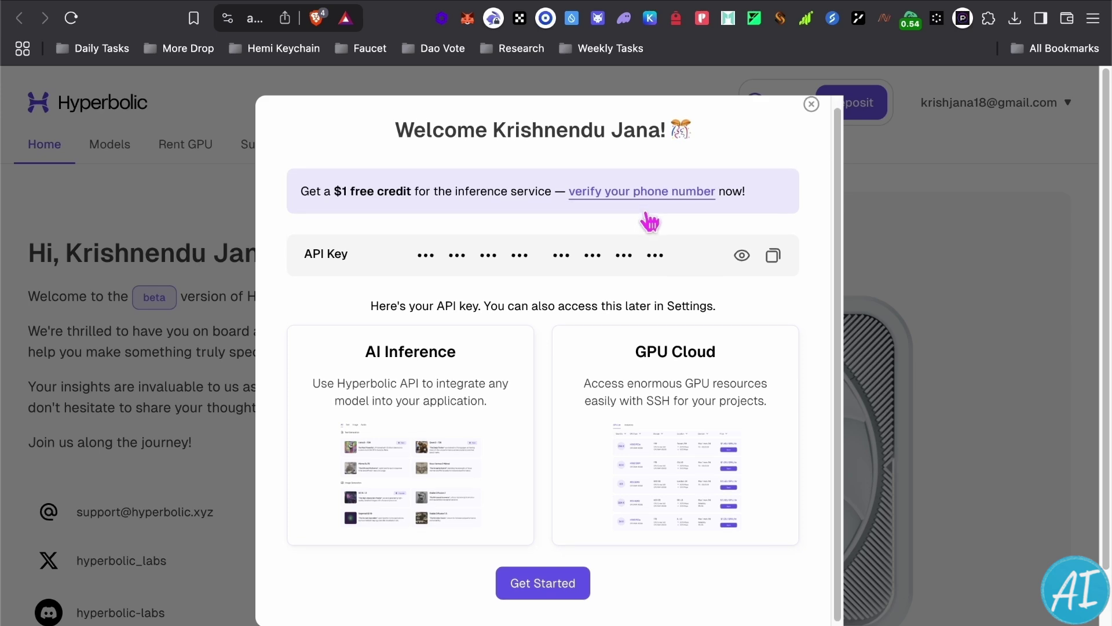
{"action": "scroll", "coordinate": [648, 215], "scroll_direction": "up", "scroll_amount": 1}
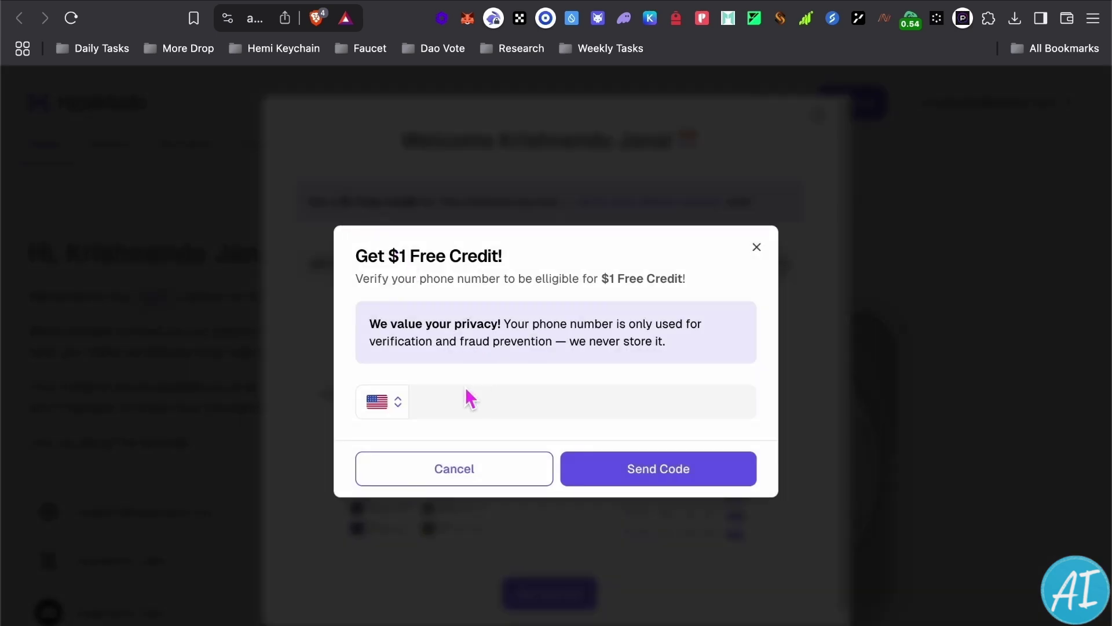
Step: Set the phone country to India, complete the phone number verification and finish the free credit dialog
{"action": "left_click", "coordinate": [397, 401]}
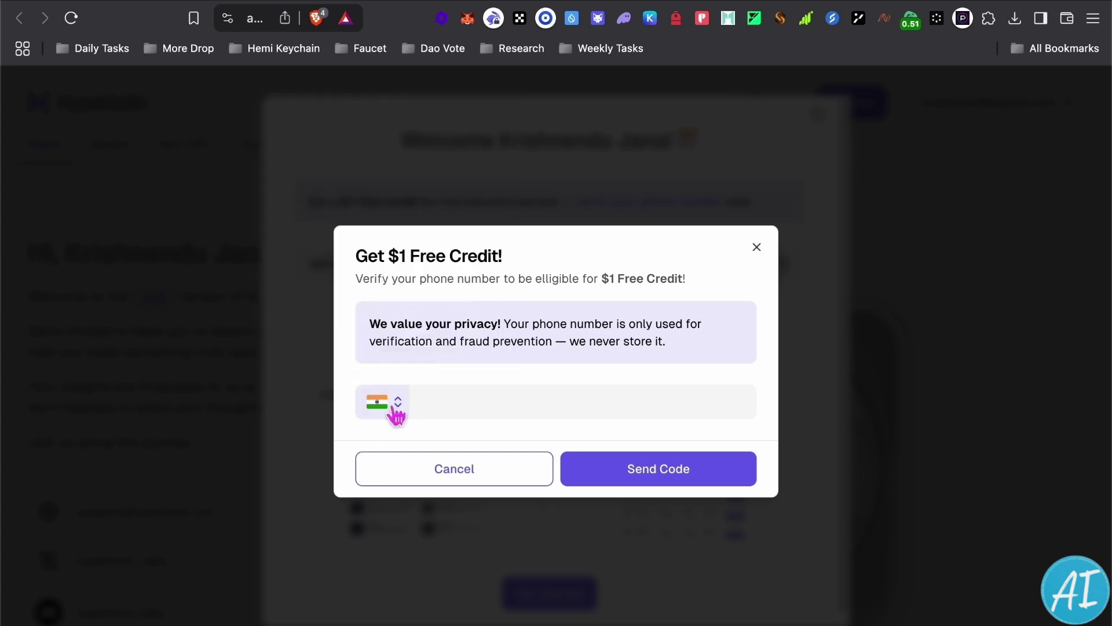
{"action": "left_click", "coordinate": [392, 407]}
{"action": "left_click", "coordinate": [487, 423]}
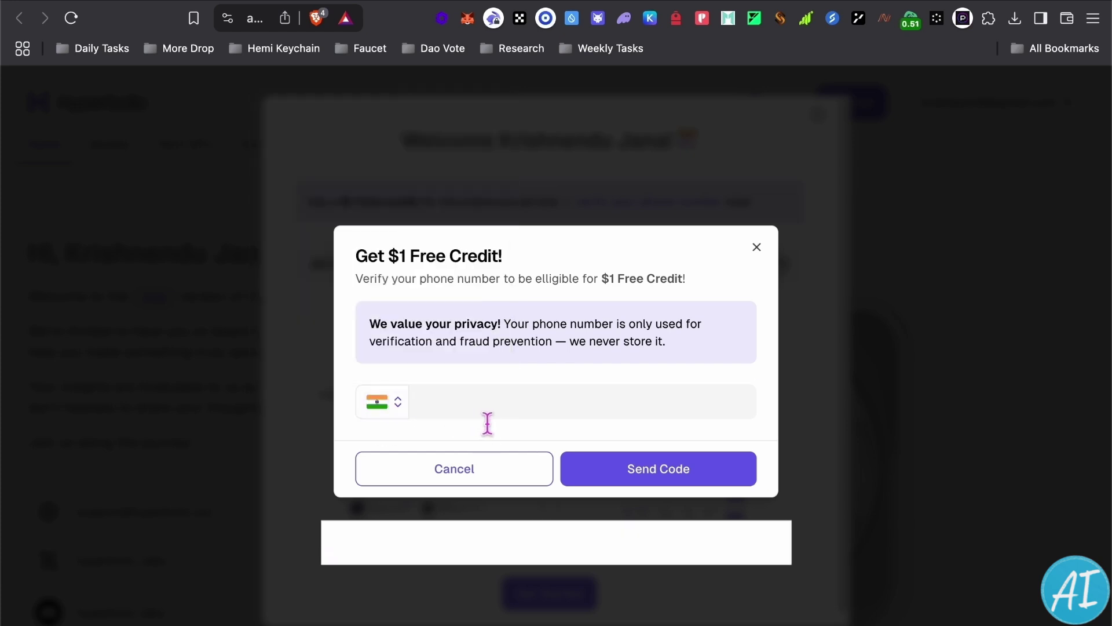
{"action": "left_click", "coordinate": [551, 414]}
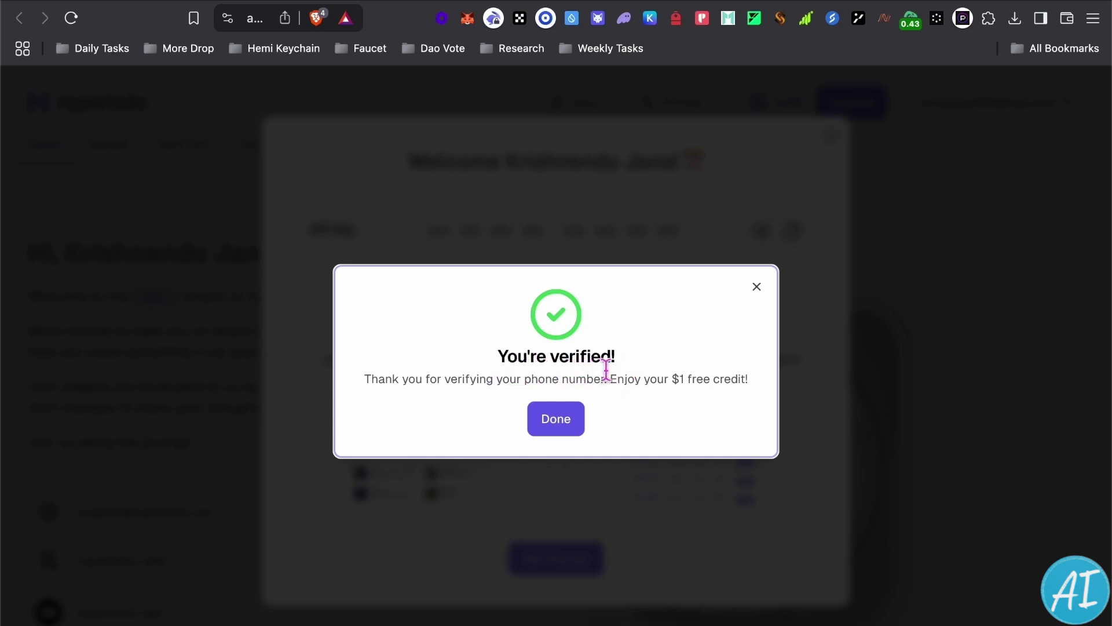
{"action": "left_click_drag", "start_coordinate": [671, 383], "coordinate": [722, 379]}
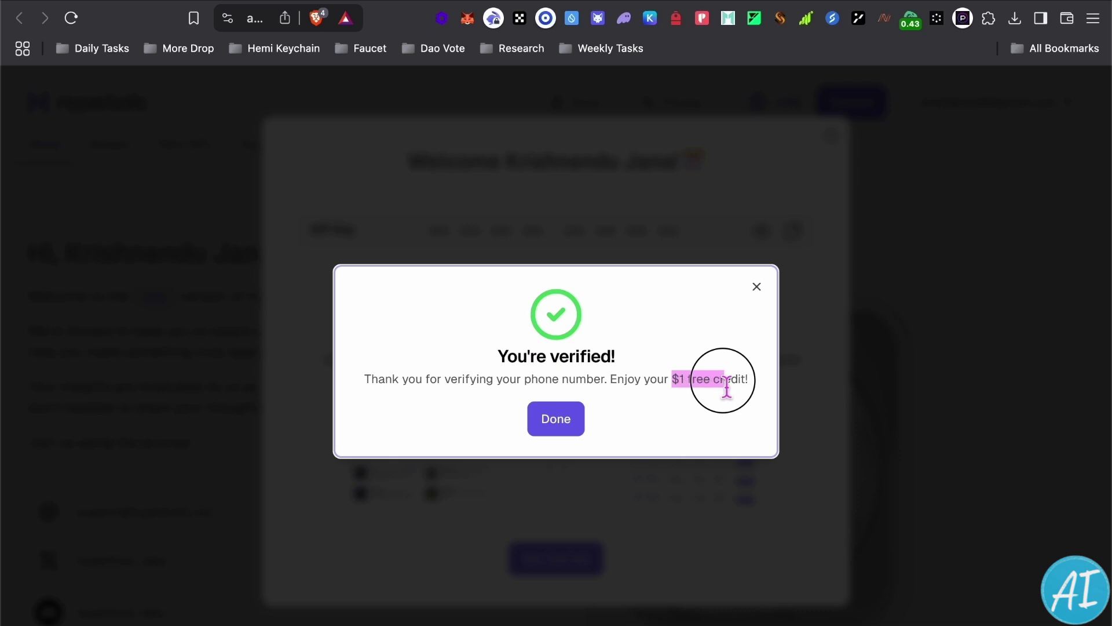
{"action": "left_click", "coordinate": [569, 427]}
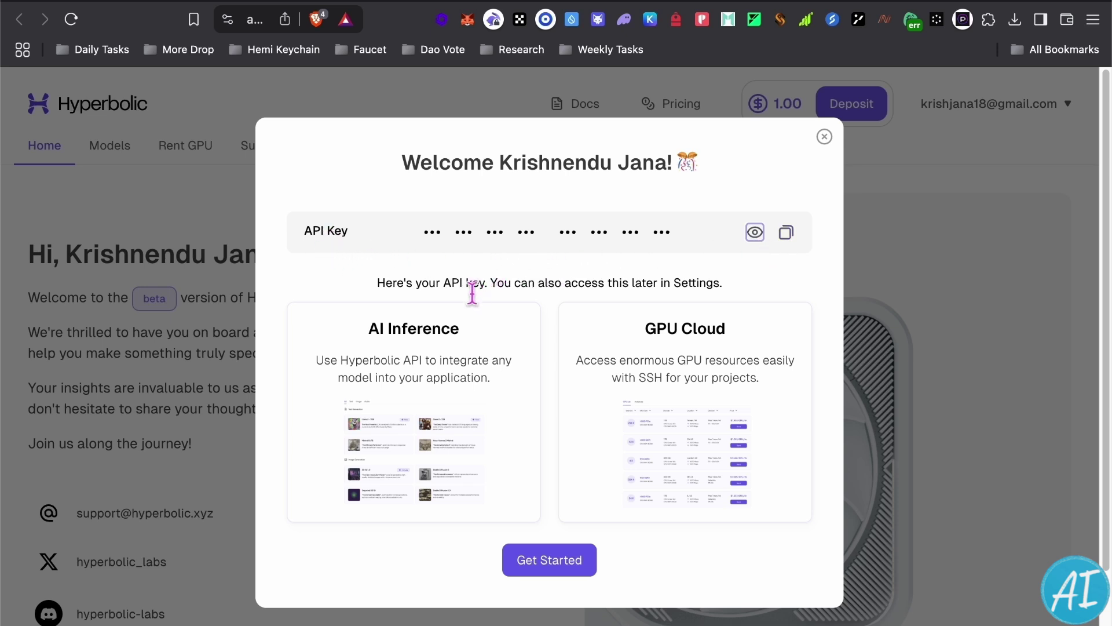
Step: Go through the AI Inference and GPU Cloud options in the welcome dialog and get started with the dashboard
{"action": "scroll", "coordinate": [452, 398], "scroll_direction": "down", "scroll_amount": 1}
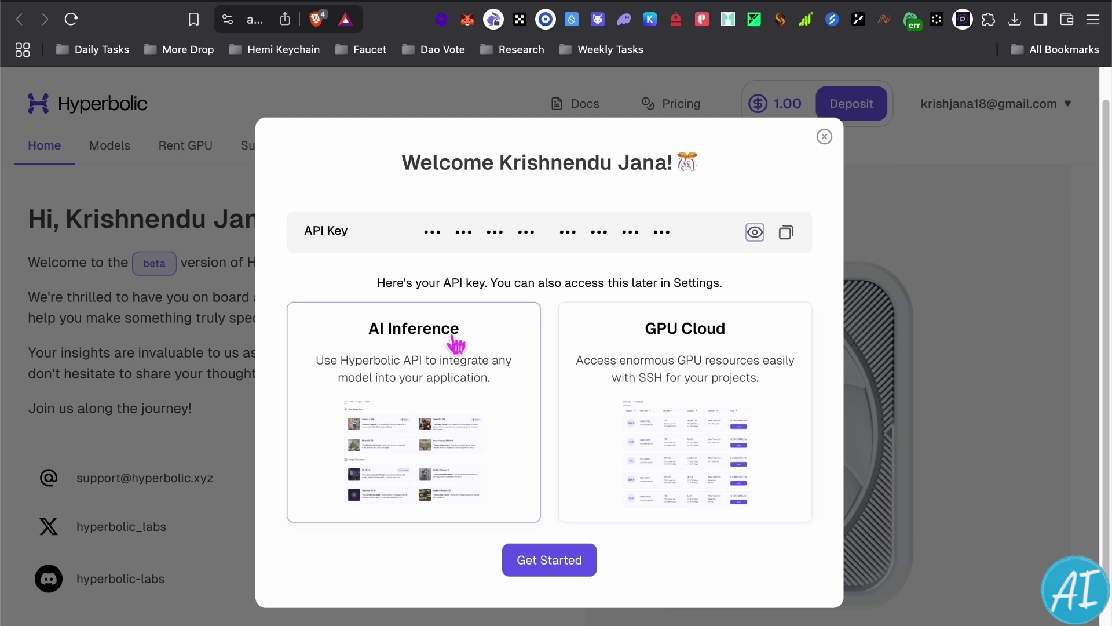
{"action": "left_click_drag", "start_coordinate": [430, 355], "coordinate": [432, 358]}
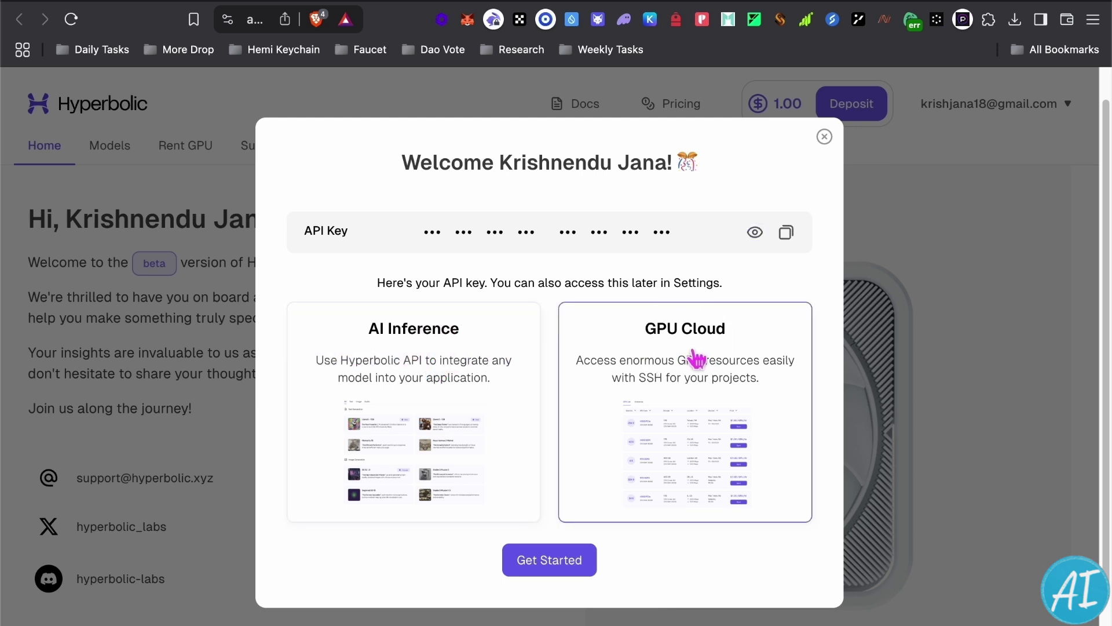
{"action": "left_click", "coordinate": [462, 359]}
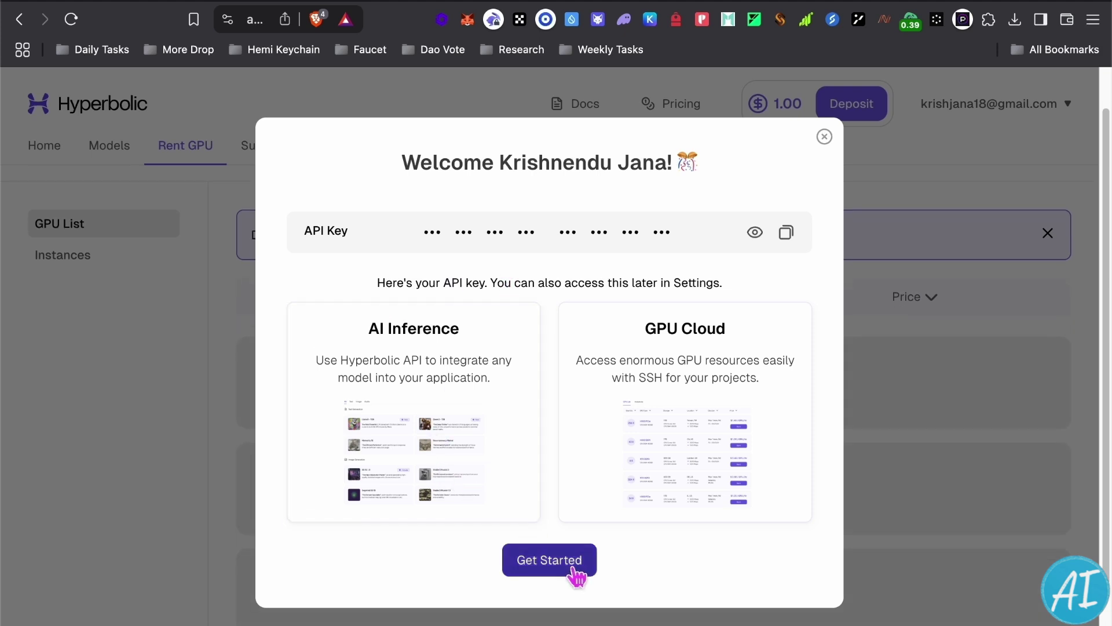
{"action": "left_click", "coordinate": [549, 565]}
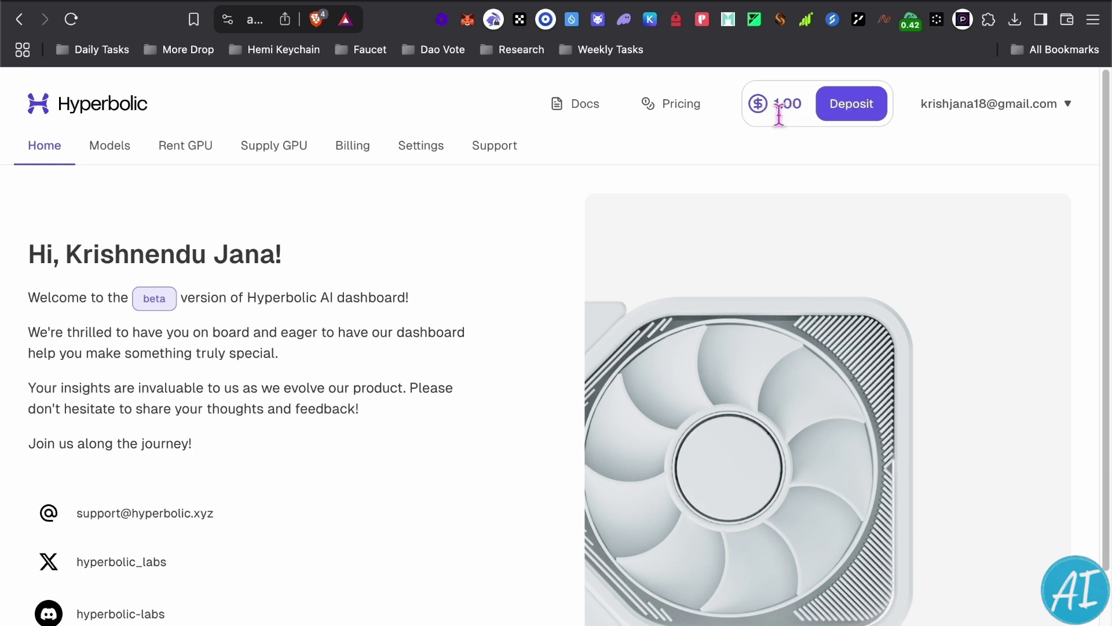
Step: Check the options for adding credits to the balance, and close them without paying
{"action": "left_click", "coordinate": [862, 115]}
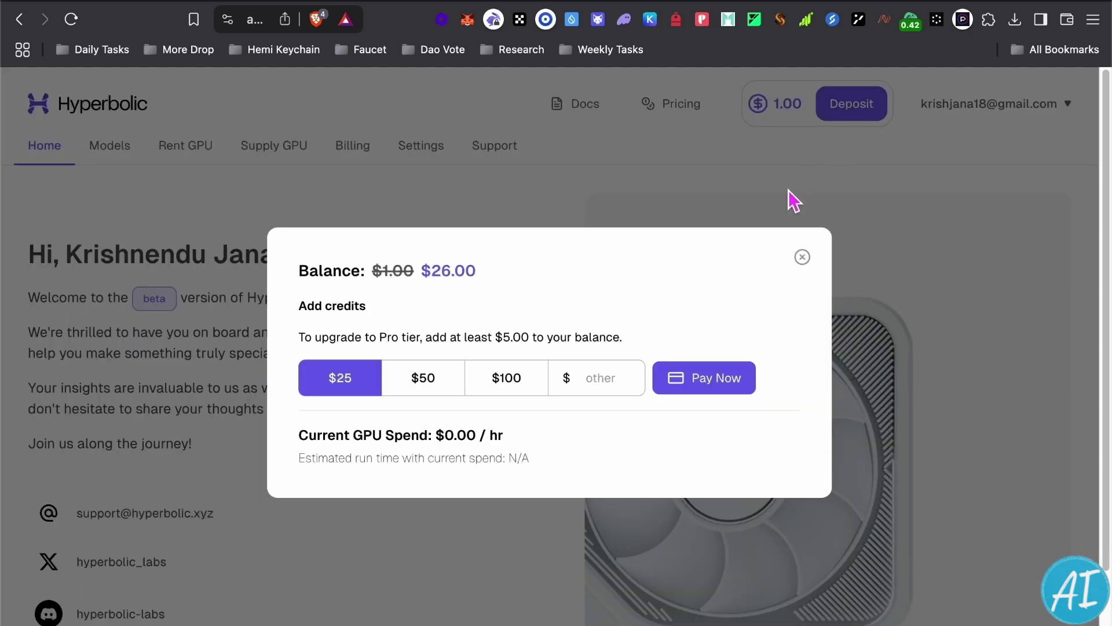
{"action": "left_click", "coordinate": [803, 259]}
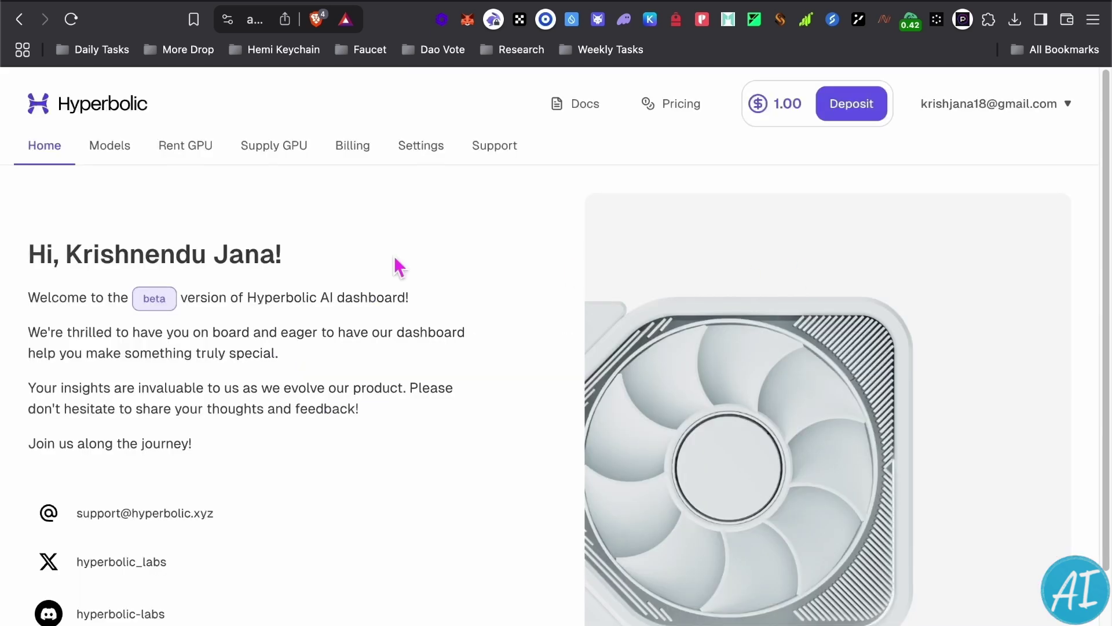
Step: Open the Models page and browse down to the Text Models section
{"action": "left_click", "coordinate": [120, 154]}
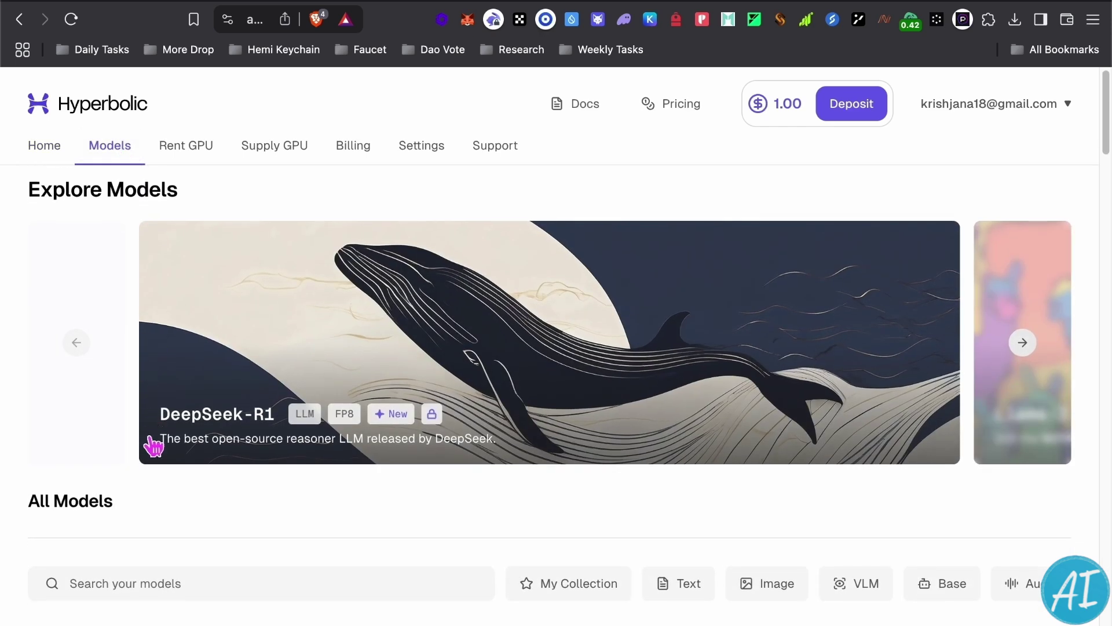
{"action": "scroll", "coordinate": [147, 452], "scroll_direction": "down", "scroll_amount": 3}
{"action": "scroll", "coordinate": [142, 462], "scroll_direction": "down", "scroll_amount": 2}
{"action": "scroll", "coordinate": [147, 461], "scroll_direction": "down", "scroll_amount": 3}
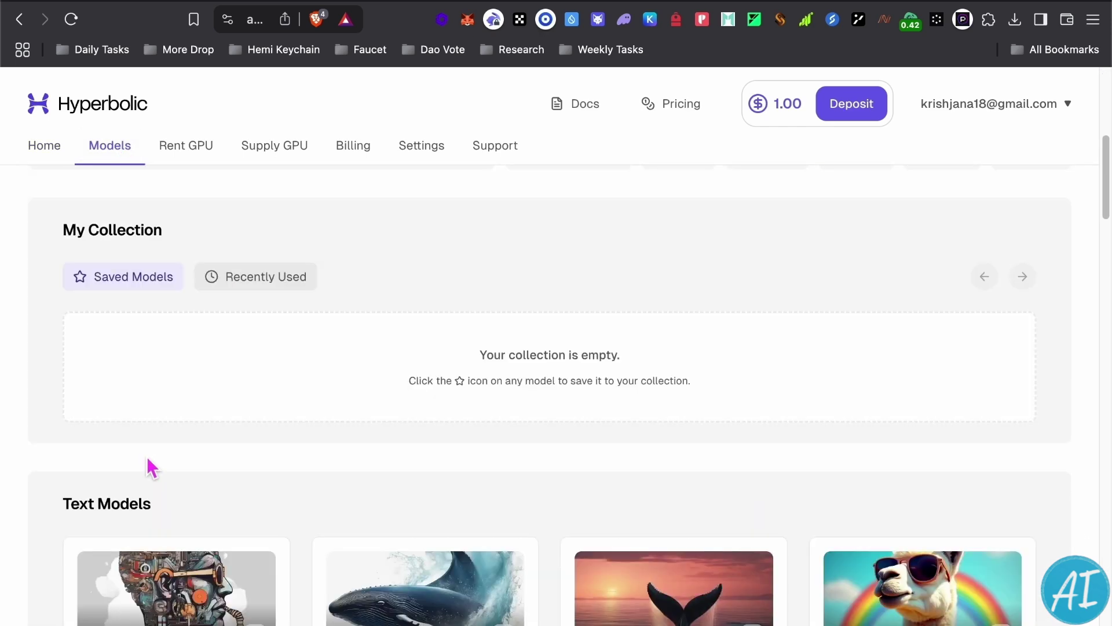
{"action": "scroll", "coordinate": [148, 458], "scroll_direction": "down", "scroll_amount": 2}
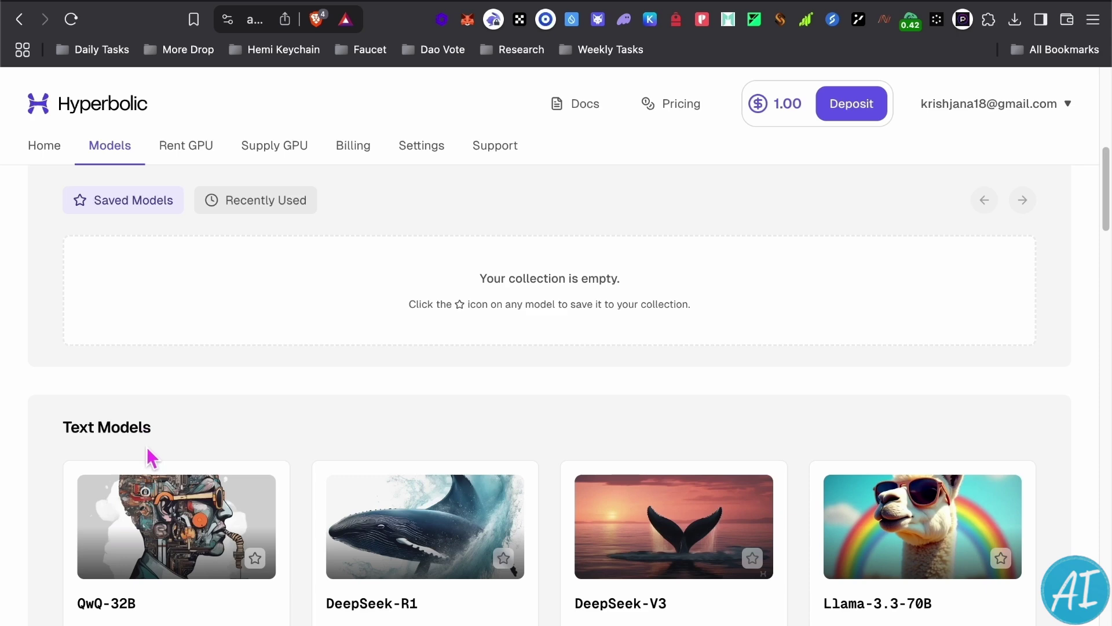
{"action": "scroll", "coordinate": [147, 447], "scroll_direction": "down", "scroll_amount": 1}
{"action": "scroll", "coordinate": [164, 438], "scroll_direction": "down", "scroll_amount": 2}
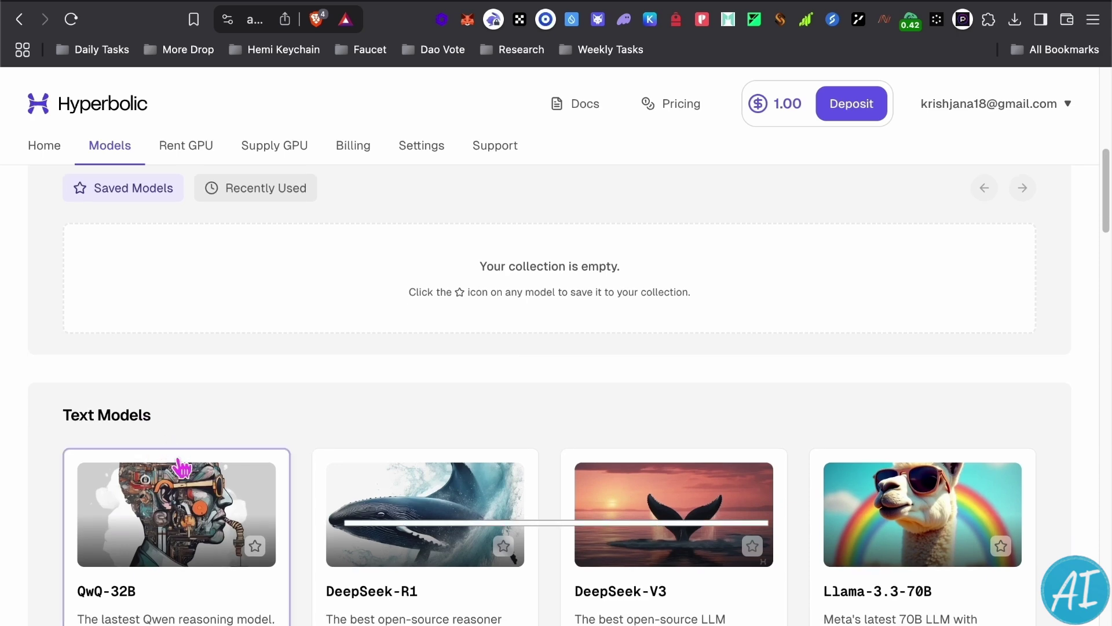
{"action": "scroll", "coordinate": [231, 531], "scroll_direction": "down", "scroll_amount": 3}
{"action": "scroll", "coordinate": [217, 513], "scroll_direction": "up", "scroll_amount": 2}
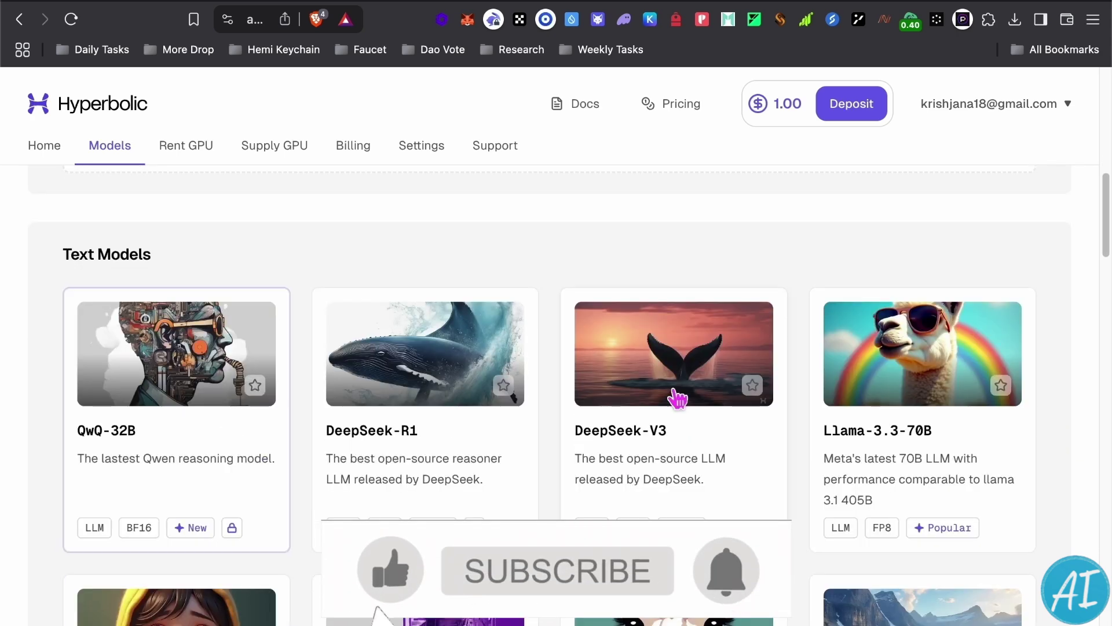
{"action": "scroll", "coordinate": [400, 405], "scroll_direction": "down", "scroll_amount": 1}
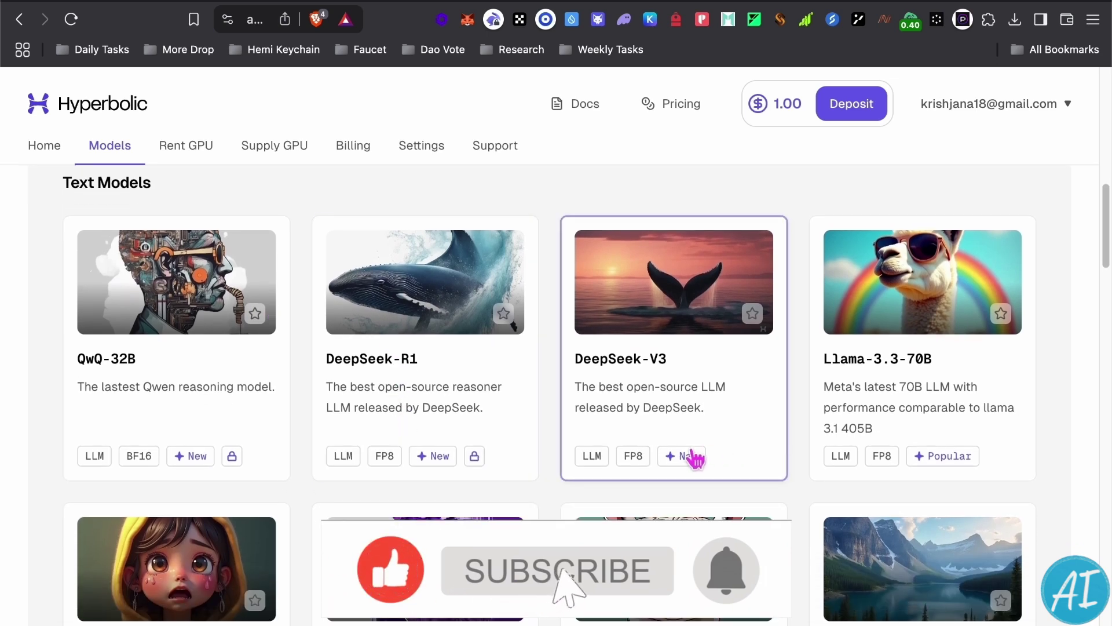
Step: Open the DeepSeek-V3 model from the Text Models section and look over its demo page
{"action": "scroll", "coordinate": [695, 455], "scroll_direction": "down", "scroll_amount": 2}
{"action": "mouse_move", "coordinate": [663, 342]}
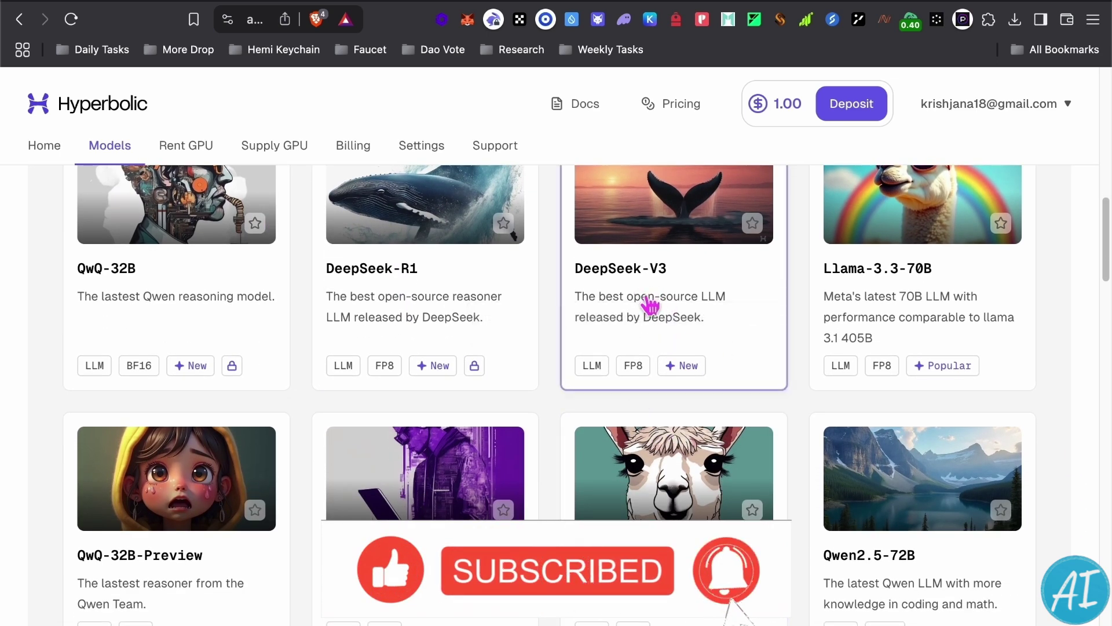
{"action": "left_click", "coordinate": [662, 317]}
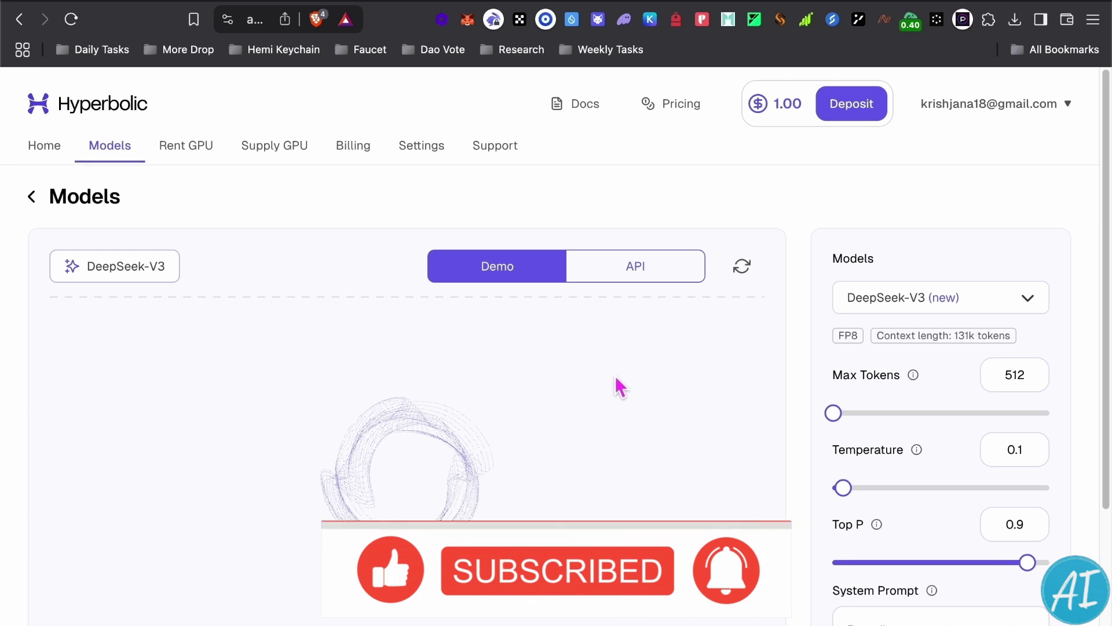
{"action": "scroll", "coordinate": [787, 463], "scroll_direction": "down", "scroll_amount": 3}
{"action": "scroll", "coordinate": [886, 377], "scroll_direction": "up", "scroll_amount": 4}
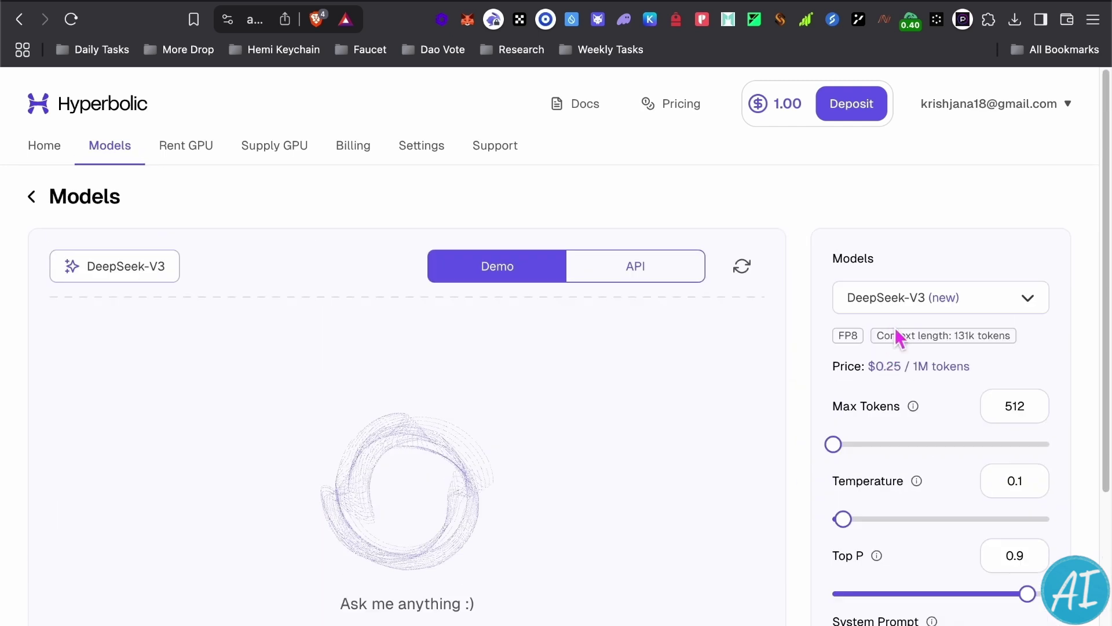
Step: Check which models can be chosen on the demo page, keep DeepSeek-V3, and review its price and generation settings
{"action": "left_click", "coordinate": [897, 304]}
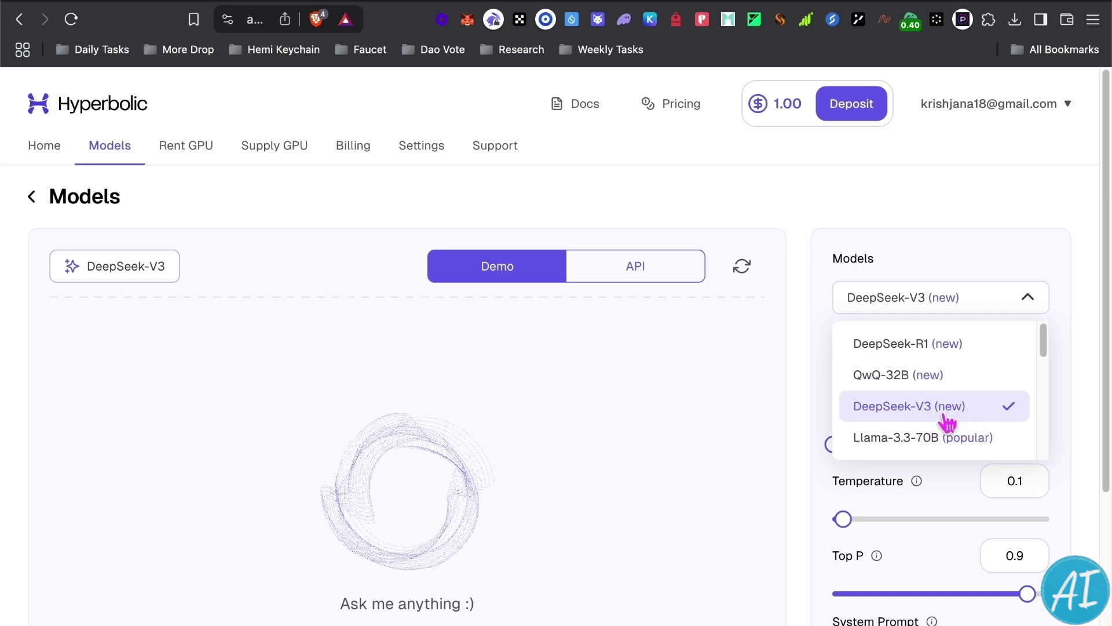
{"action": "left_click", "coordinate": [971, 414]}
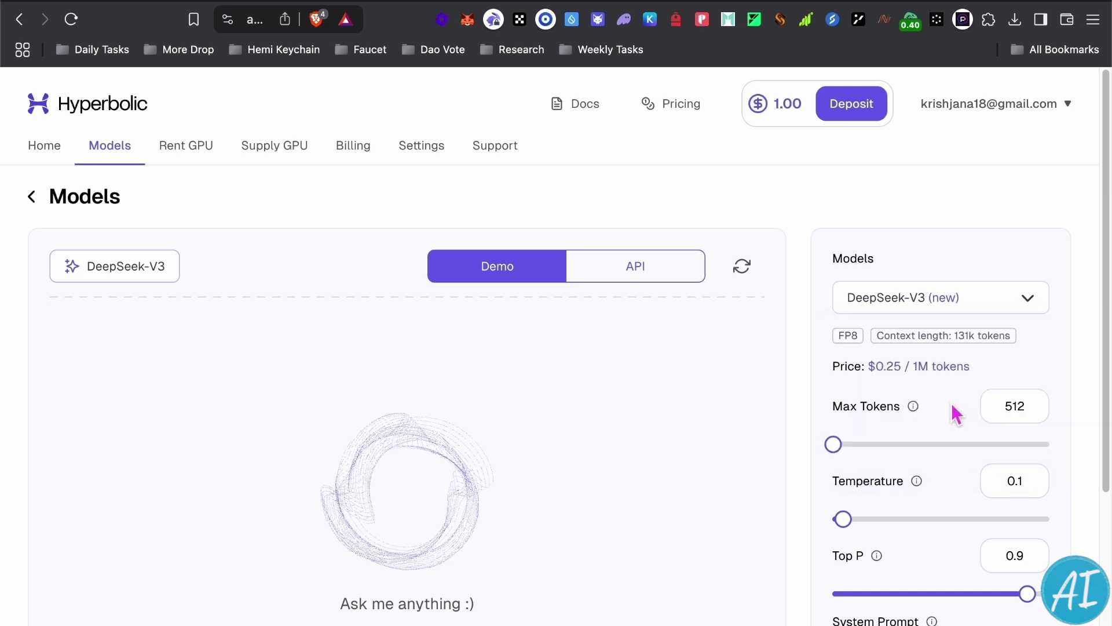
{"action": "scroll", "coordinate": [872, 324], "scroll_direction": "down", "scroll_amount": 2}
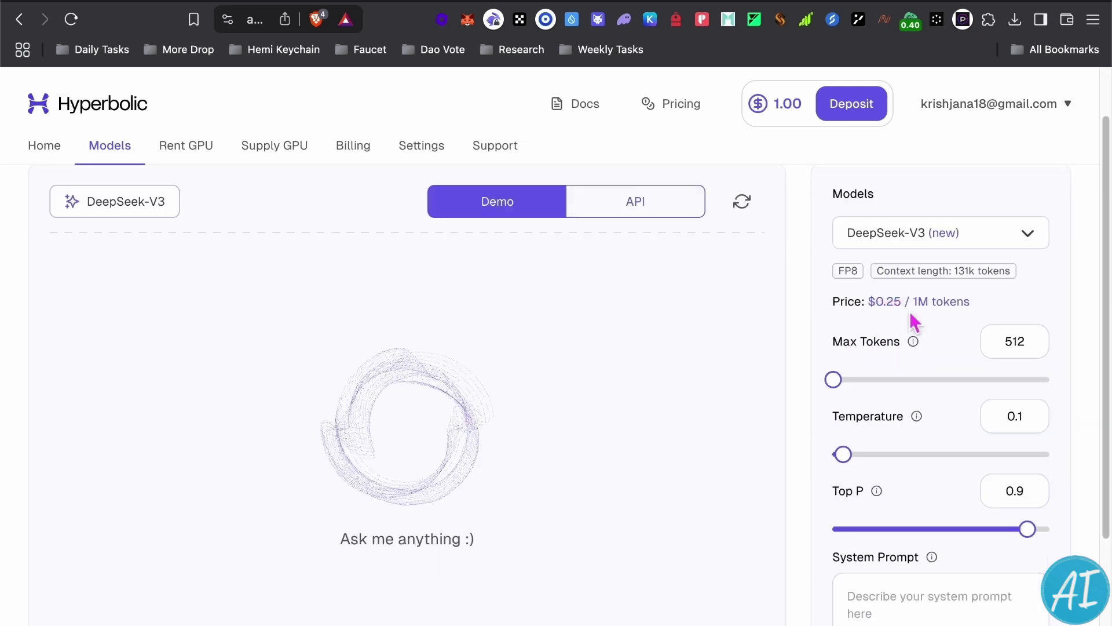
{"action": "scroll", "coordinate": [959, 328], "scroll_direction": "down", "scroll_amount": 2}
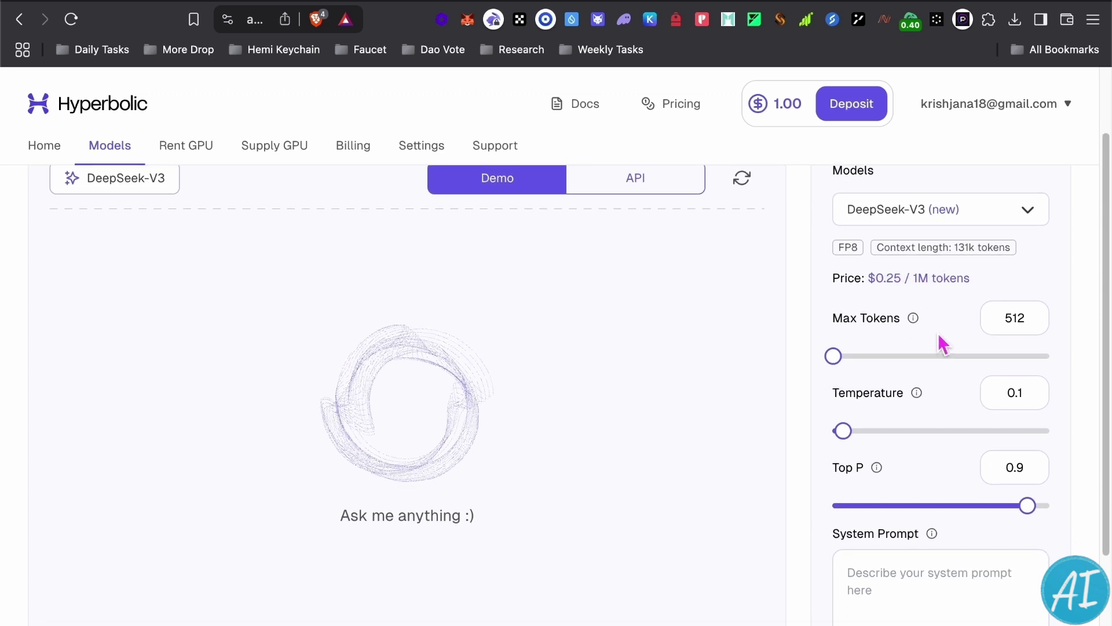
Step: Start a deposit with a custom credit amount of $5 and proceed to the payment page
{"action": "left_click", "coordinate": [863, 115]}
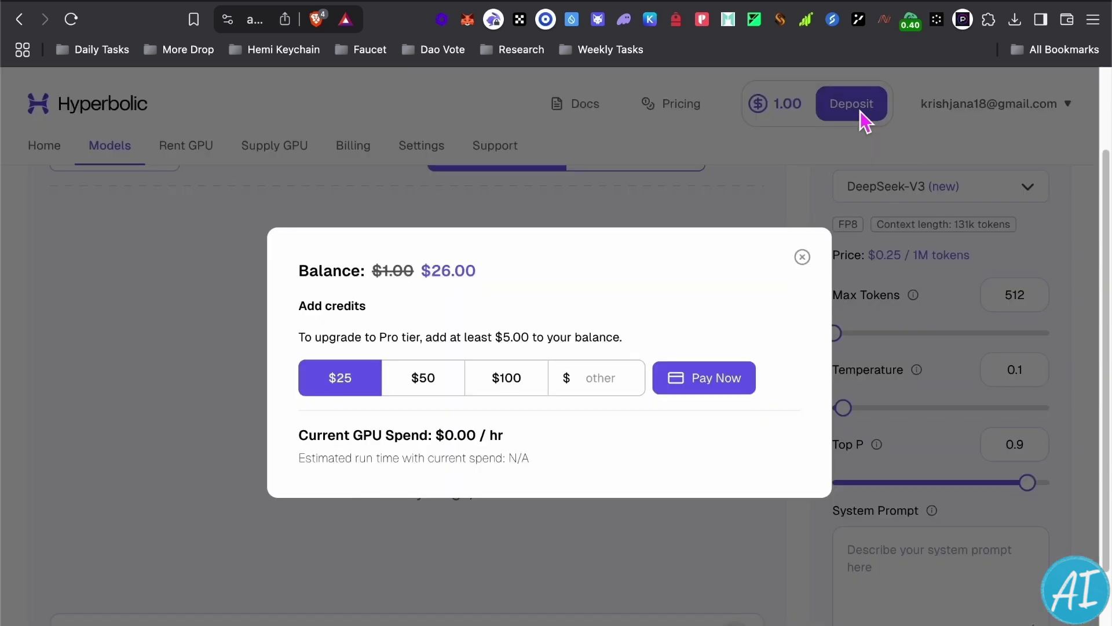
{"action": "left_click", "coordinate": [612, 377]}
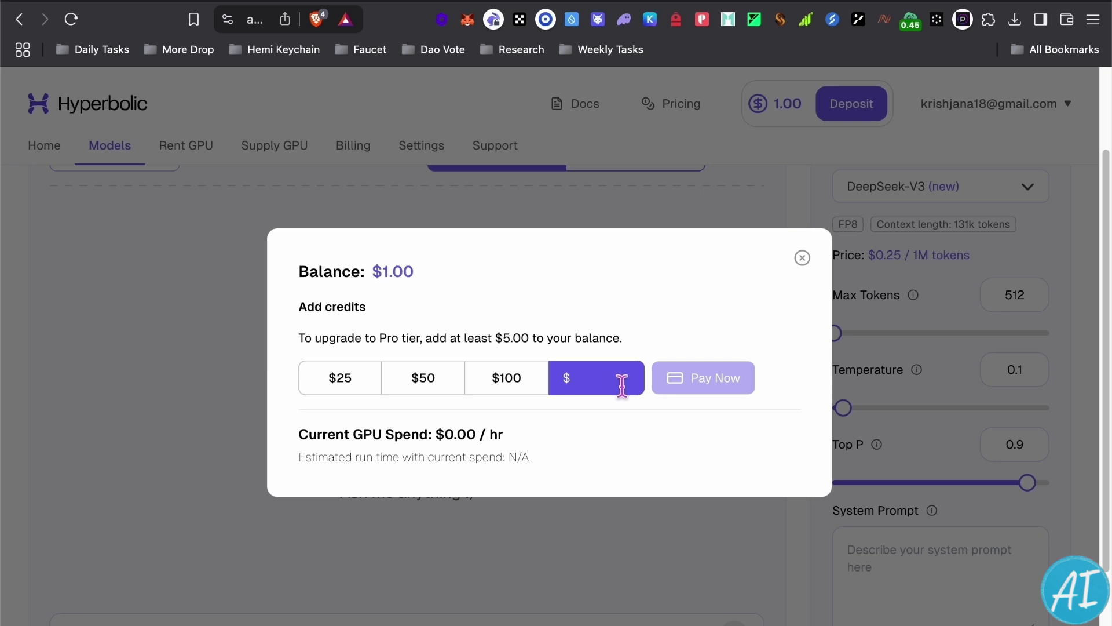
{"action": "type", "text": "5"}
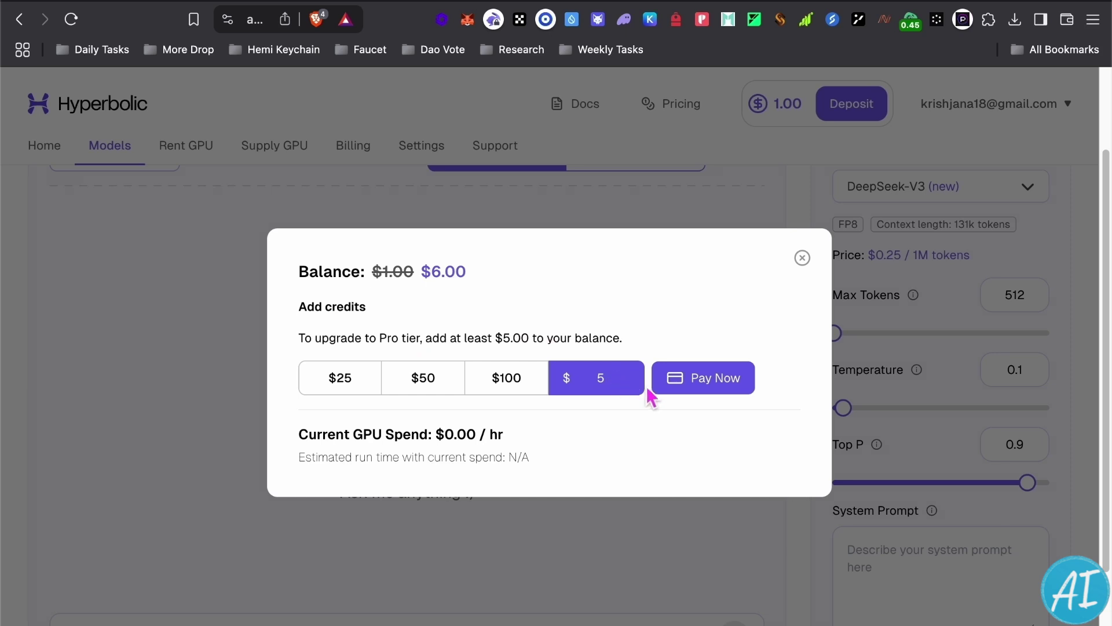
{"action": "left_click", "coordinate": [736, 387]}
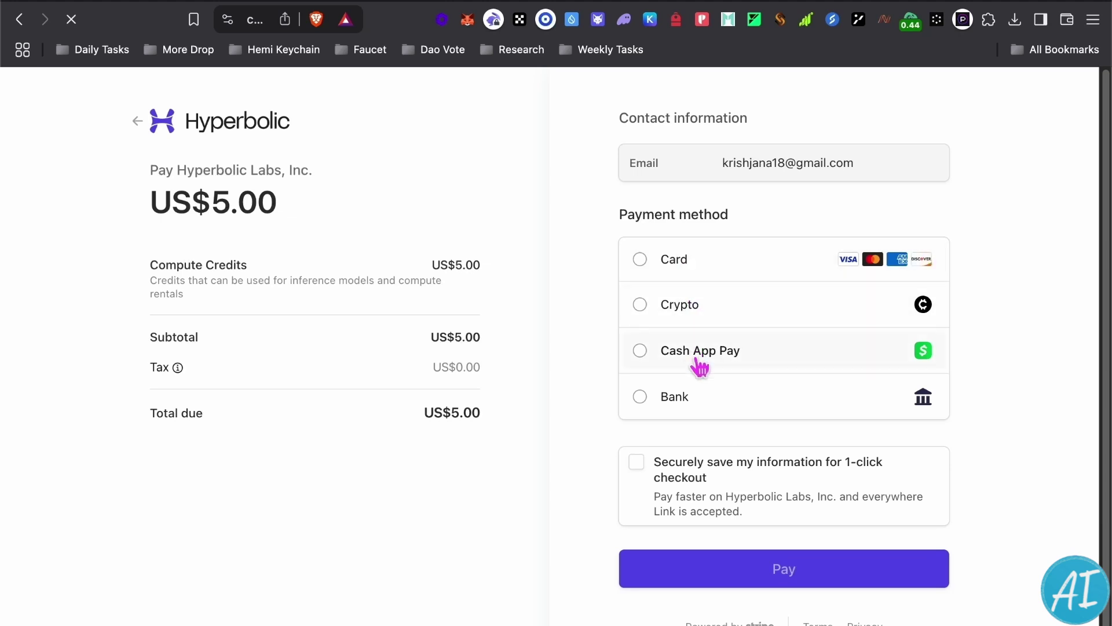
Step: Choose Crypto as the payment method and fill in the payer's name and billing address
{"action": "left_click", "coordinate": [695, 310]}
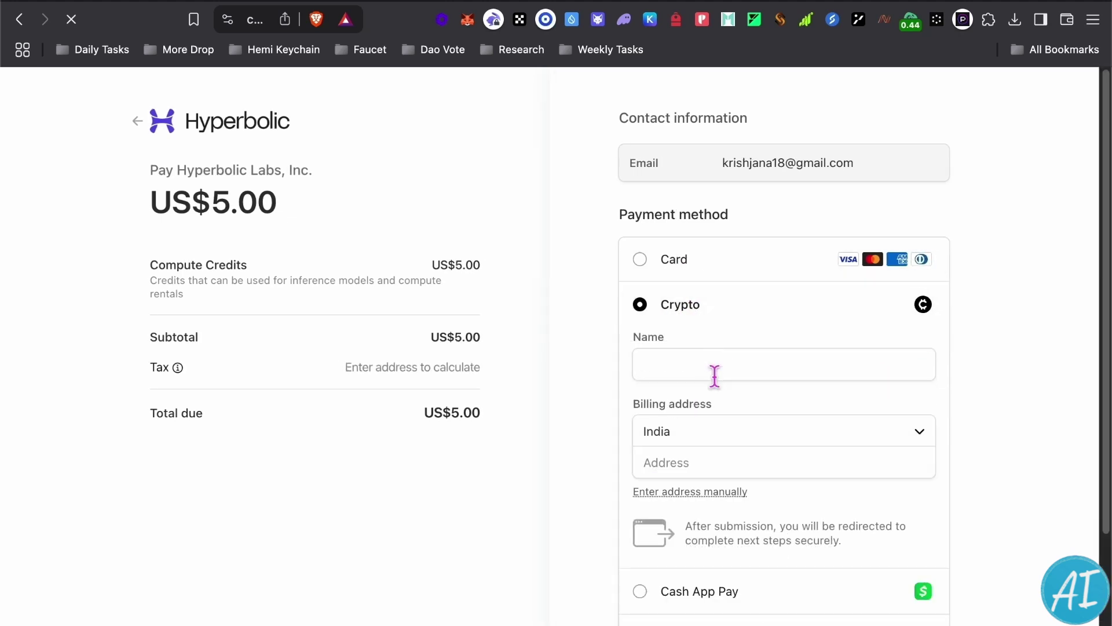
{"action": "scroll", "coordinate": [714, 375], "scroll_direction": "down", "scroll_amount": 3}
{"action": "left_click", "coordinate": [700, 285]}
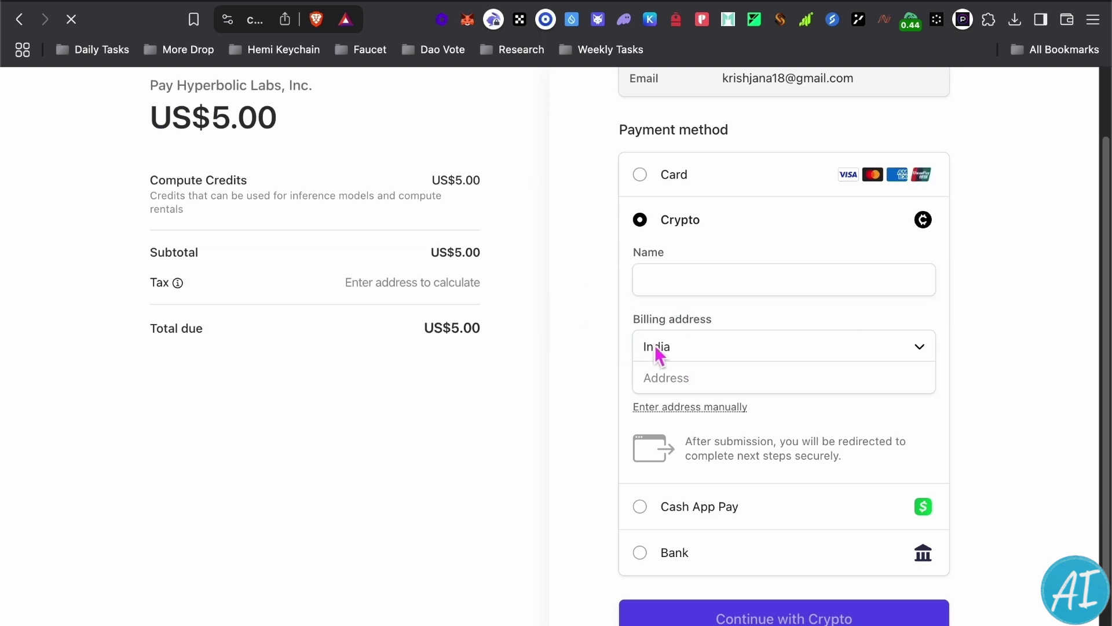
{"action": "scroll", "coordinate": [685, 355], "scroll_direction": "down", "scroll_amount": 1}
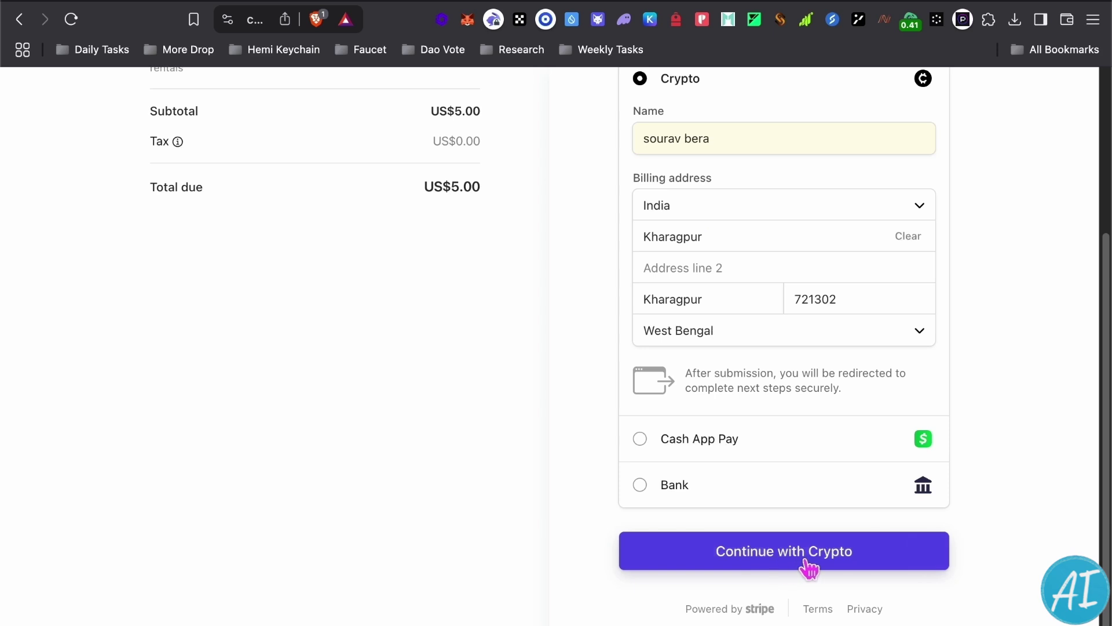
Step: Continue with the crypto payment, dismiss the offer to save the address, and try to connect the MetaMask wallet
{"action": "left_click", "coordinate": [806, 561]}
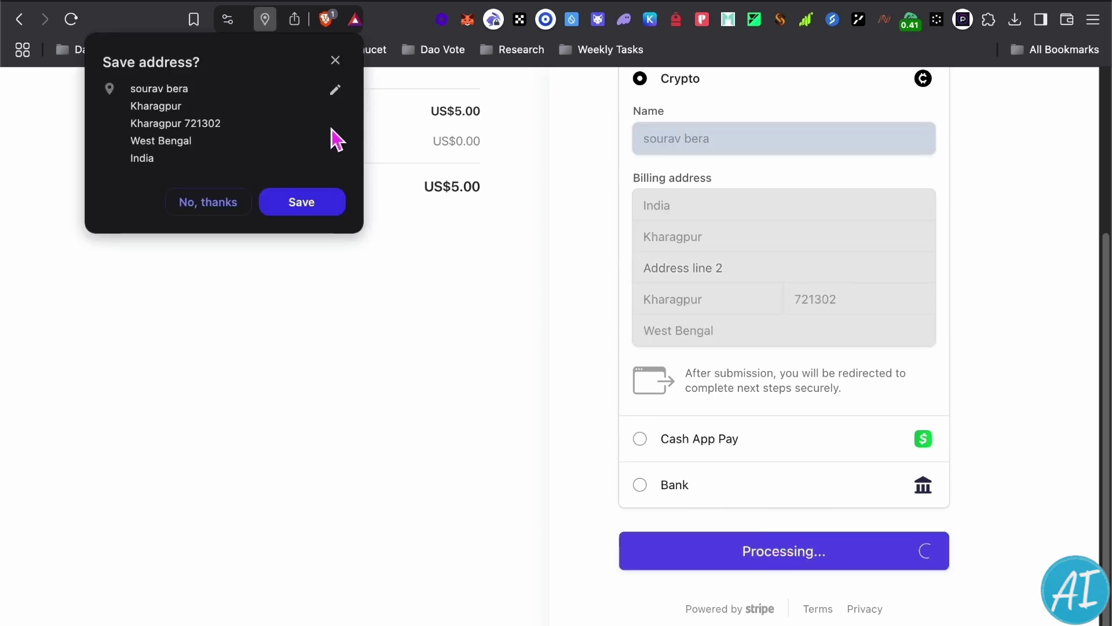
{"action": "left_click", "coordinate": [336, 61]}
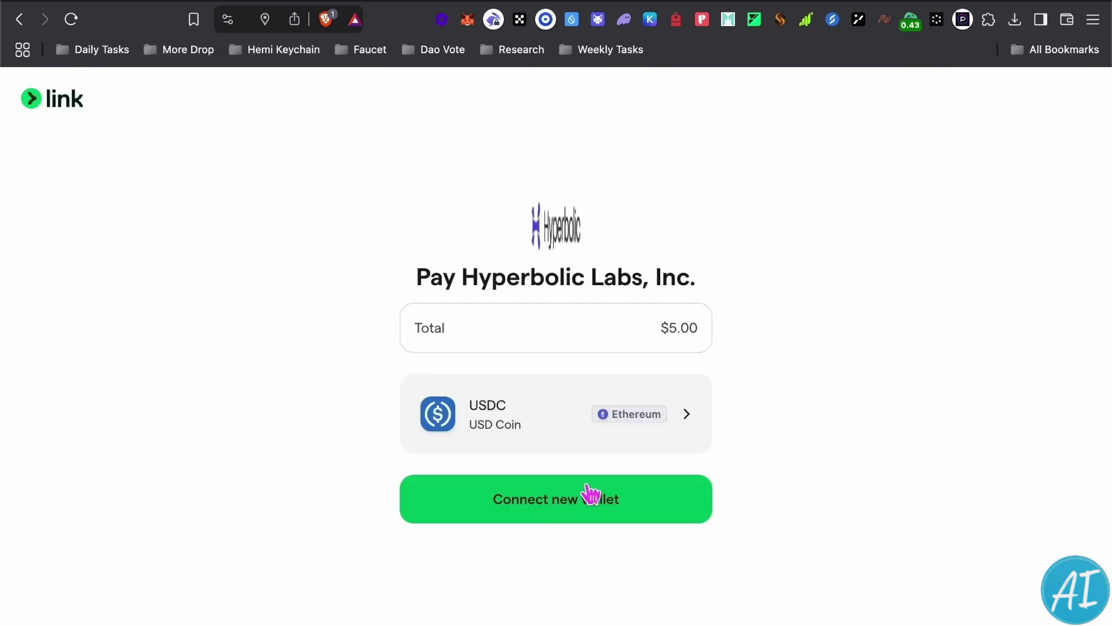
{"action": "left_click", "coordinate": [616, 496]}
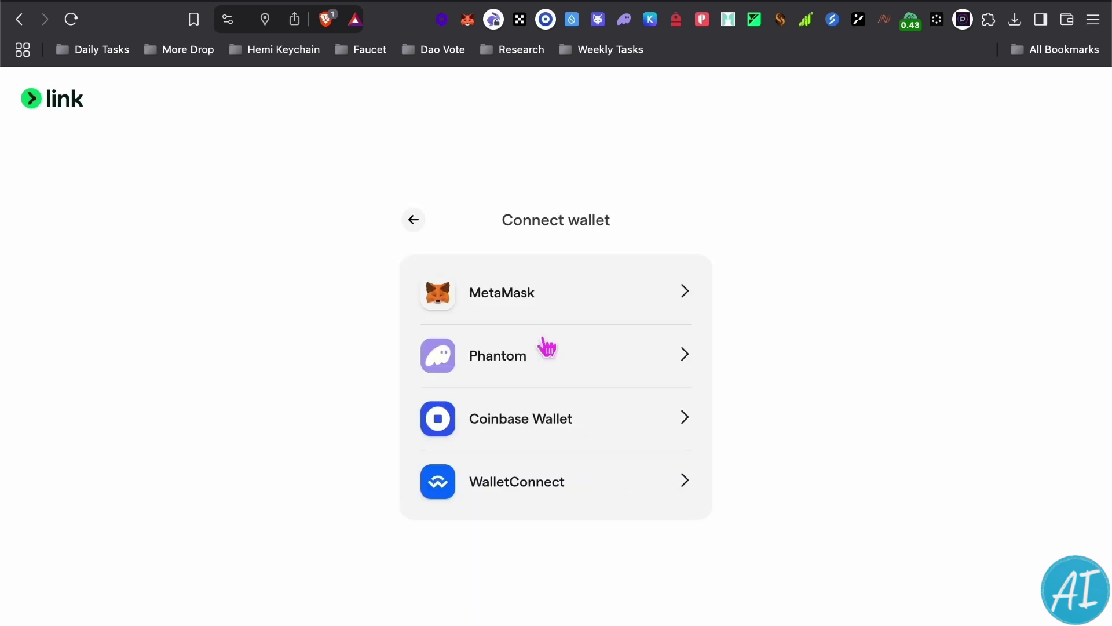
{"action": "left_click", "coordinate": [560, 299]}
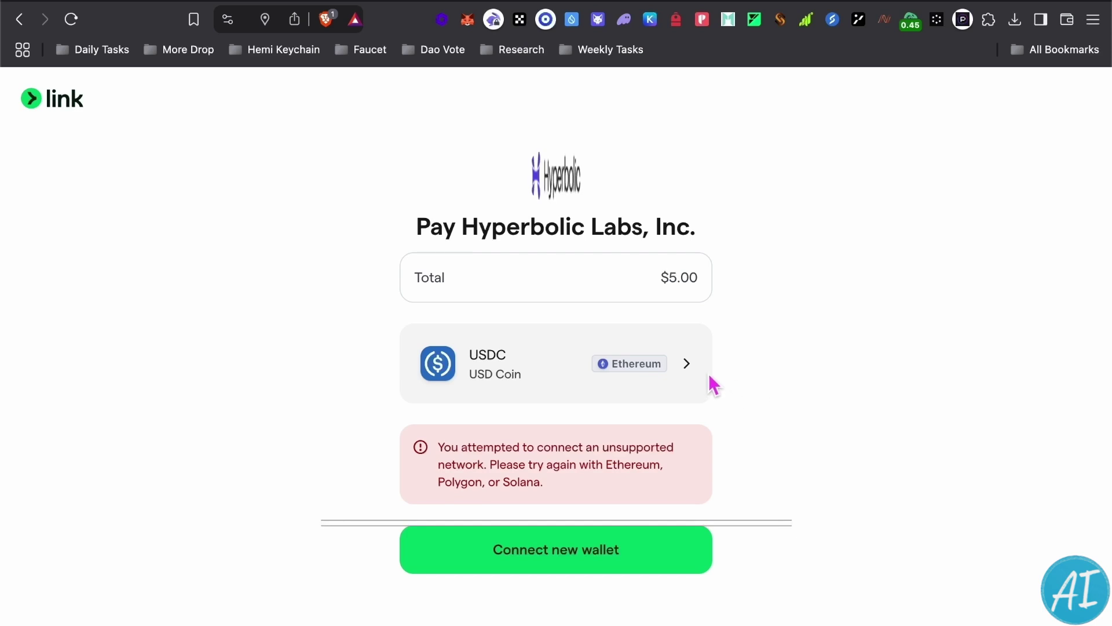
Step: Switch the payment currency to USDC on Polygon and proceed to the email entry of the Link login
{"action": "left_click", "coordinate": [692, 365]}
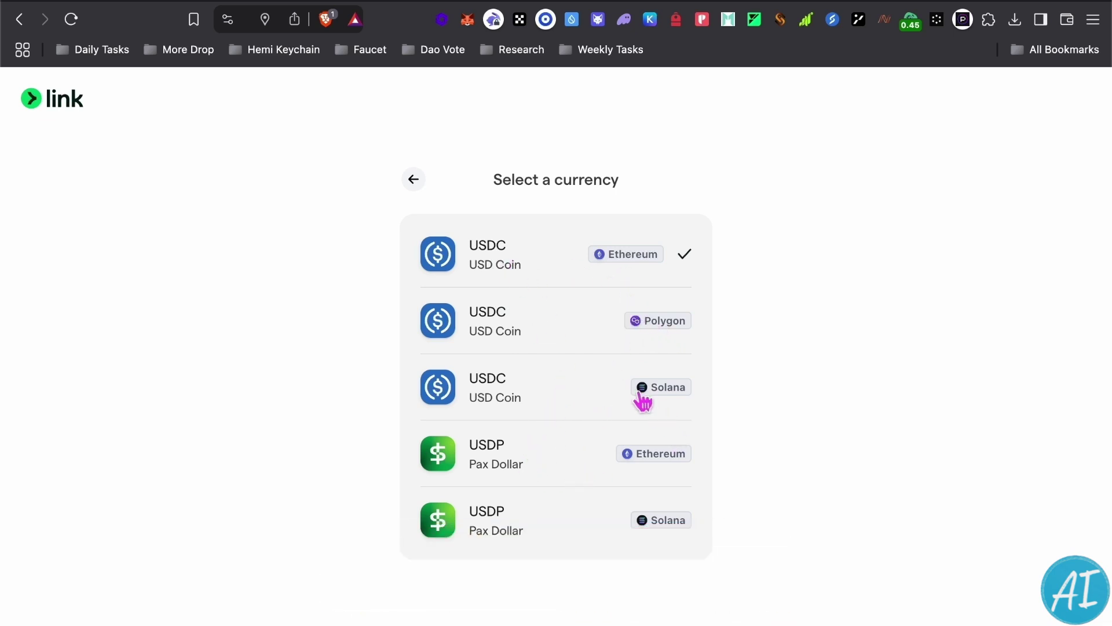
{"action": "left_click", "coordinate": [557, 325]}
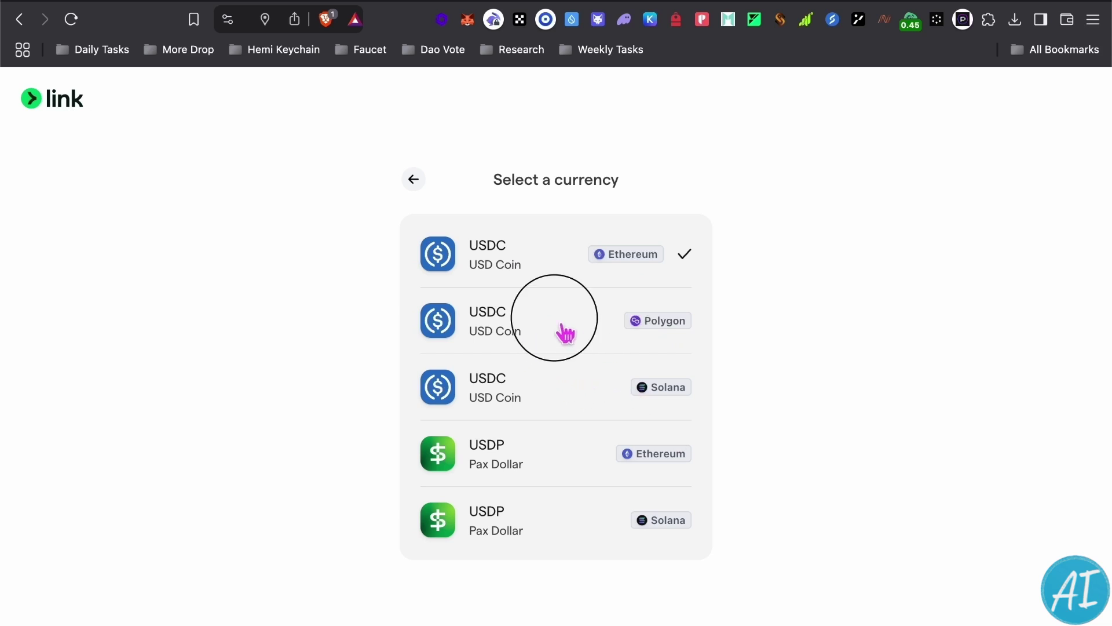
{"action": "left_click", "coordinate": [578, 602]}
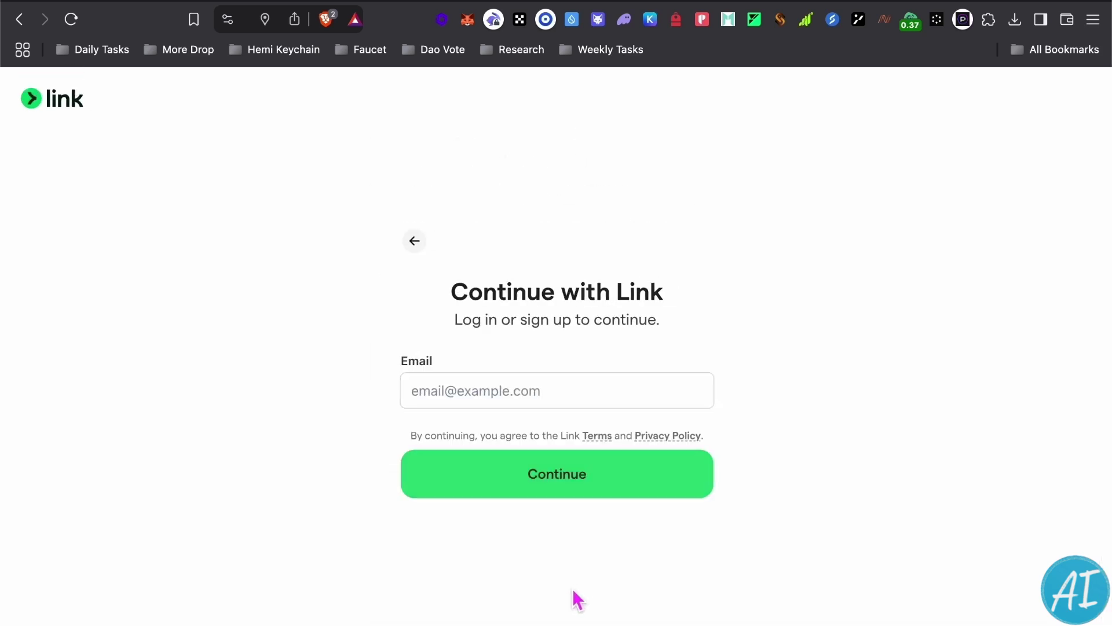
{"action": "left_click", "coordinate": [509, 407]}
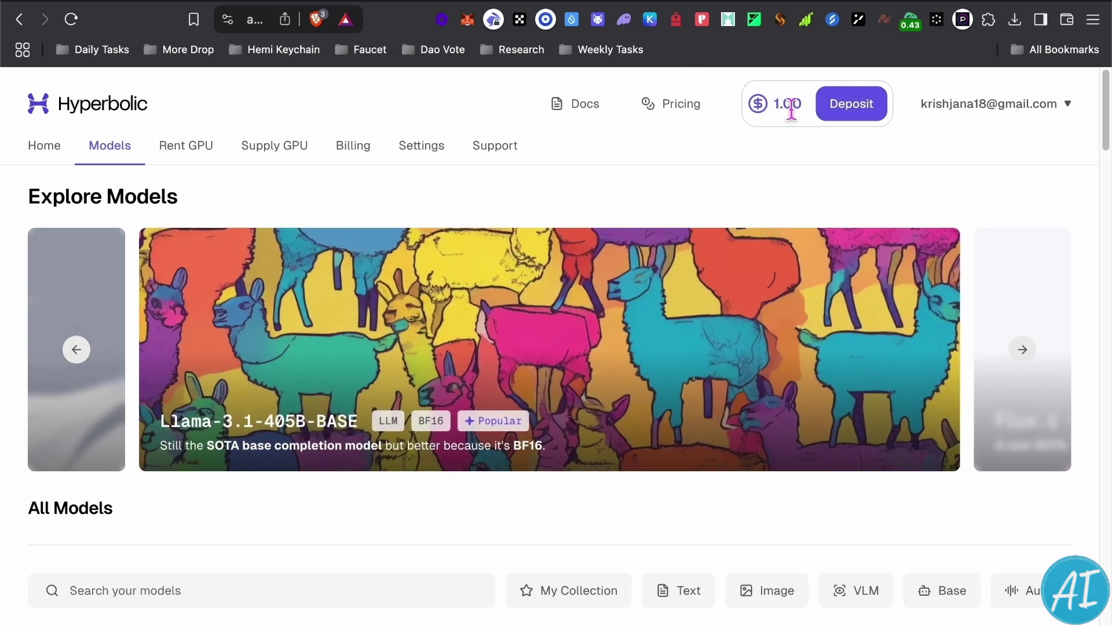
Step: Browse the Models page down to Text Models and open DeepSeek-V3 again
{"action": "scroll", "coordinate": [330, 286], "scroll_direction": "down", "scroll_amount": 5}
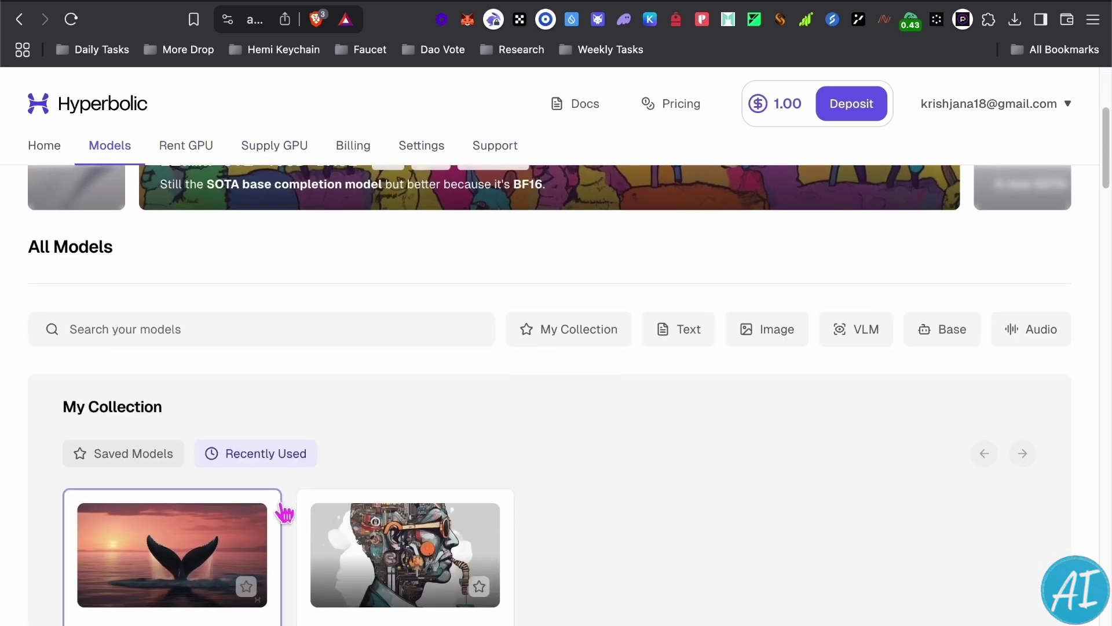
{"action": "scroll", "coordinate": [284, 511], "scroll_direction": "down", "scroll_amount": 10}
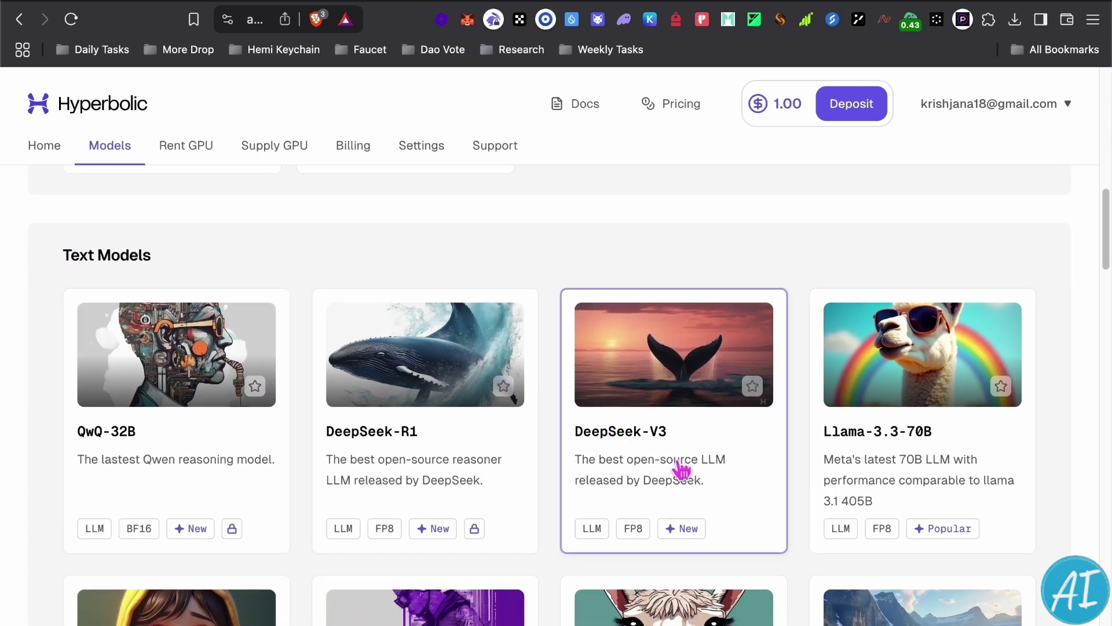
{"action": "scroll", "coordinate": [680, 464], "scroll_direction": "down", "scroll_amount": 2}
{"action": "left_click", "coordinate": [658, 384]}
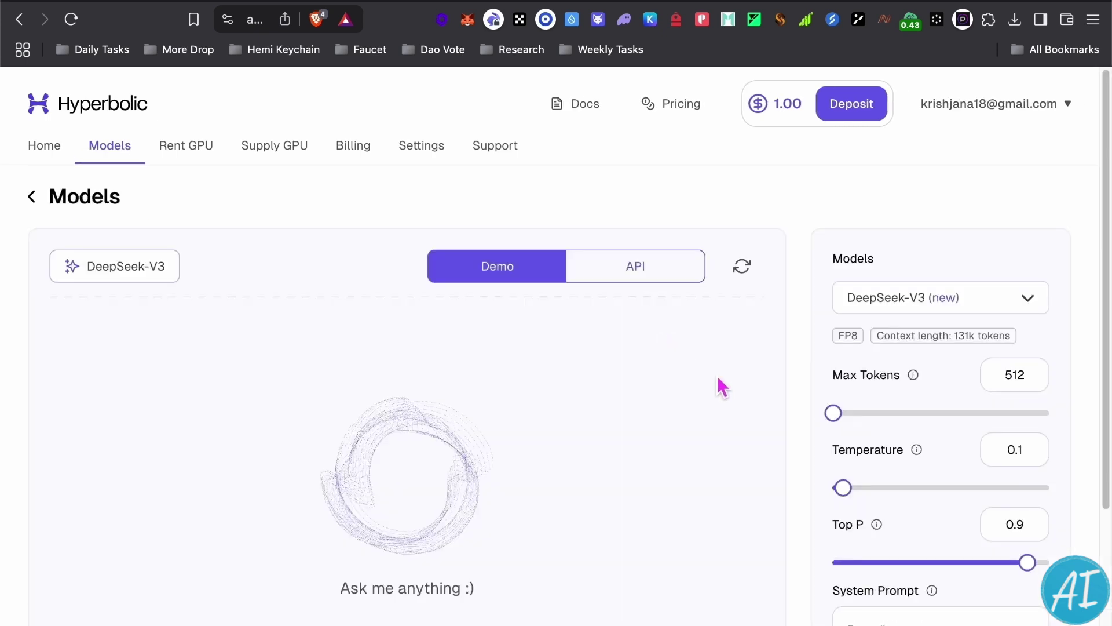
Step: Examine DeepSeek-V3's price, Max Tokens, Temperature, Top P and System Prompt settings without changing them
{"action": "scroll", "coordinate": [707, 429], "scroll_direction": "down", "scroll_amount": 4}
{"action": "scroll", "coordinate": [876, 270], "scroll_direction": "up", "scroll_amount": 1}
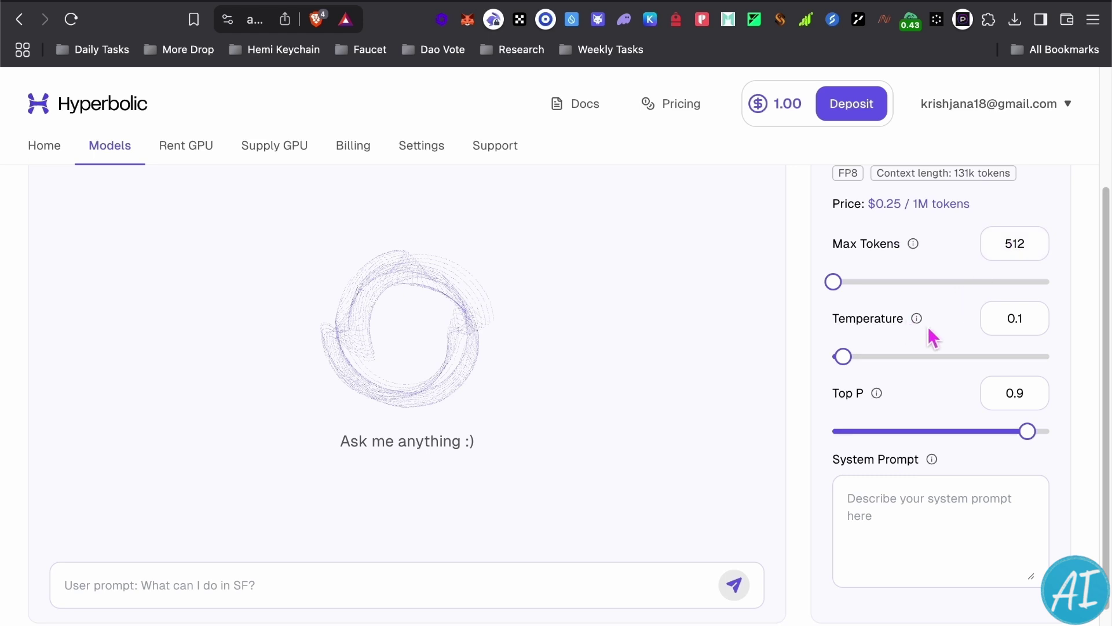
{"action": "scroll", "coordinate": [939, 393], "scroll_direction": "down", "scroll_amount": 1}
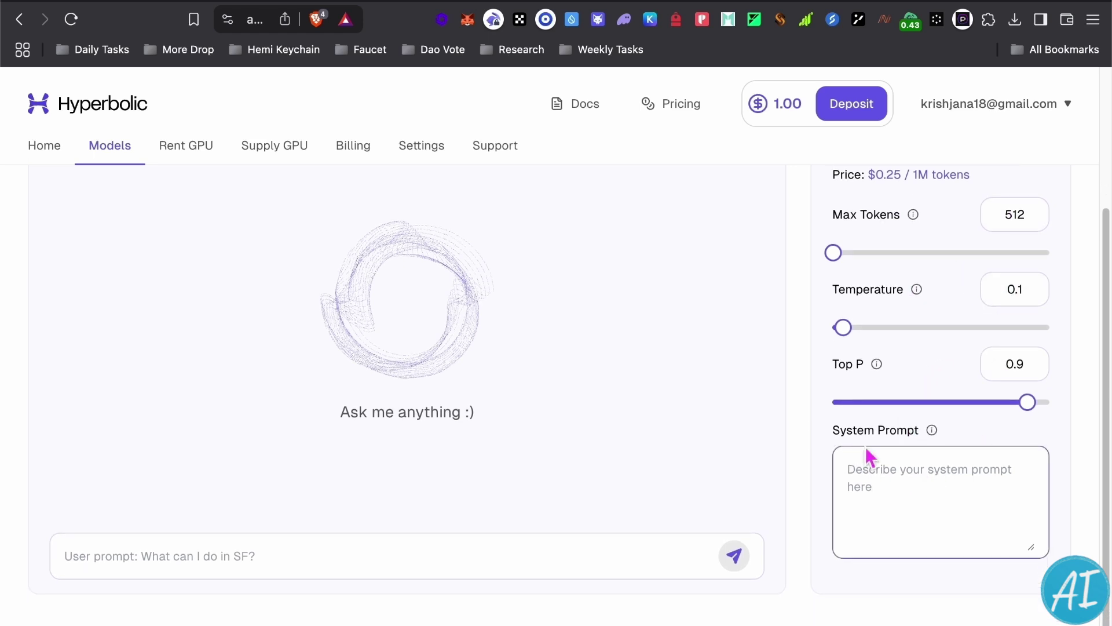
{"action": "left_click", "coordinate": [872, 461]}
{"action": "scroll", "coordinate": [396, 323], "scroll_direction": "up", "scroll_amount": 2}
{"action": "scroll", "coordinate": [415, 389], "scroll_direction": "down", "scroll_amount": 2}
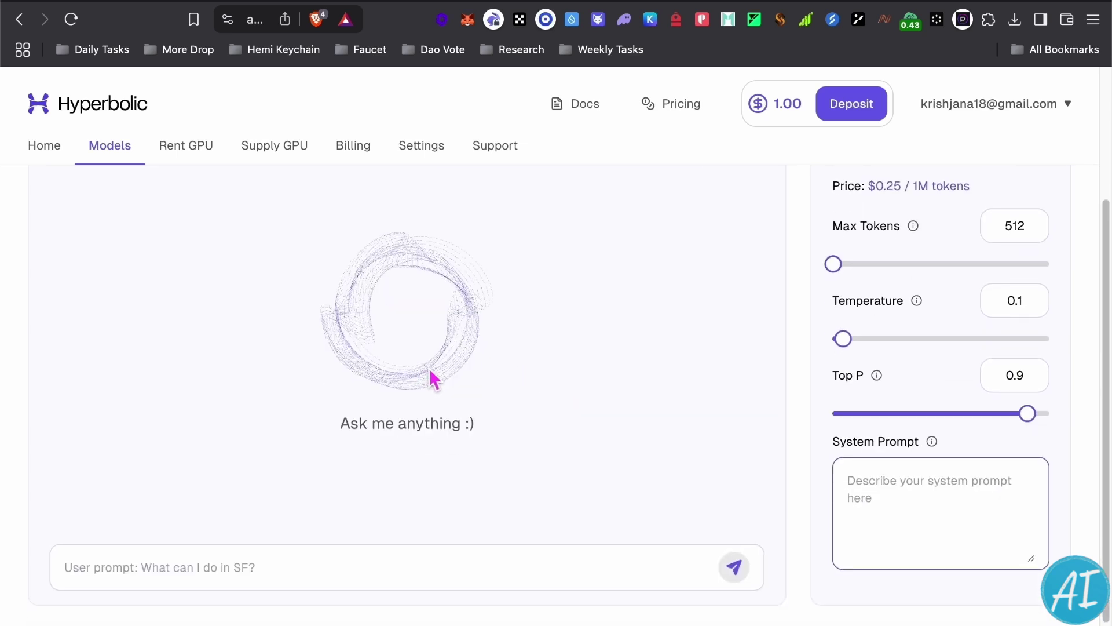
Step: Return to the Models page and look through the Text Models and on to the Image Models section
{"action": "scroll", "coordinate": [429, 367], "scroll_direction": "up", "scroll_amount": 3}
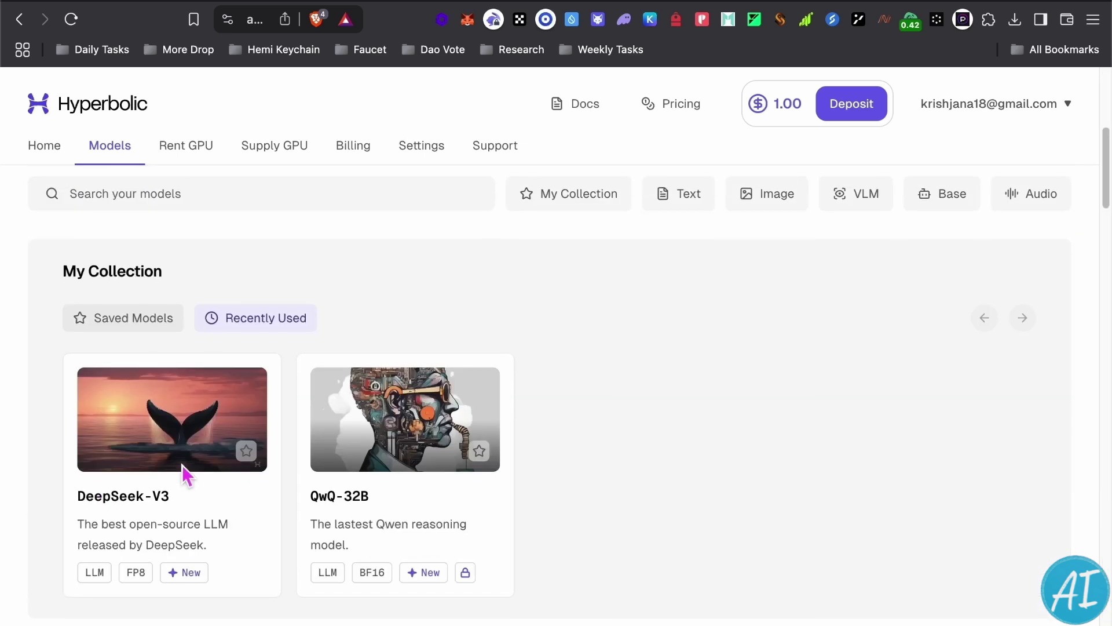
{"action": "scroll", "coordinate": [180, 475], "scroll_direction": "down", "scroll_amount": 4}
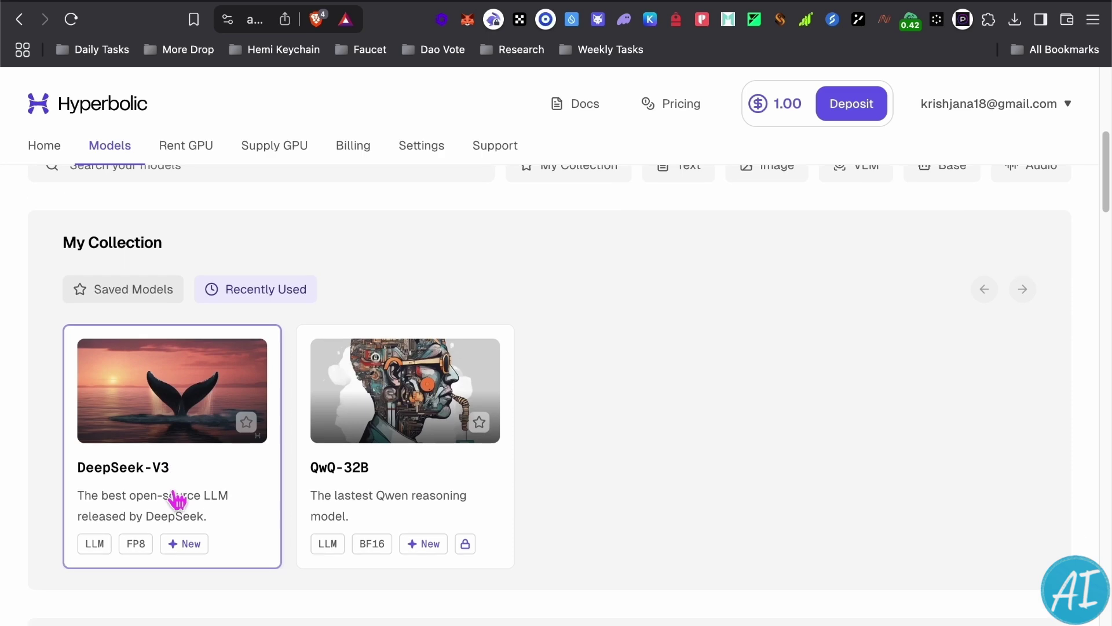
{"action": "scroll", "coordinate": [237, 491], "scroll_direction": "down", "scroll_amount": 4}
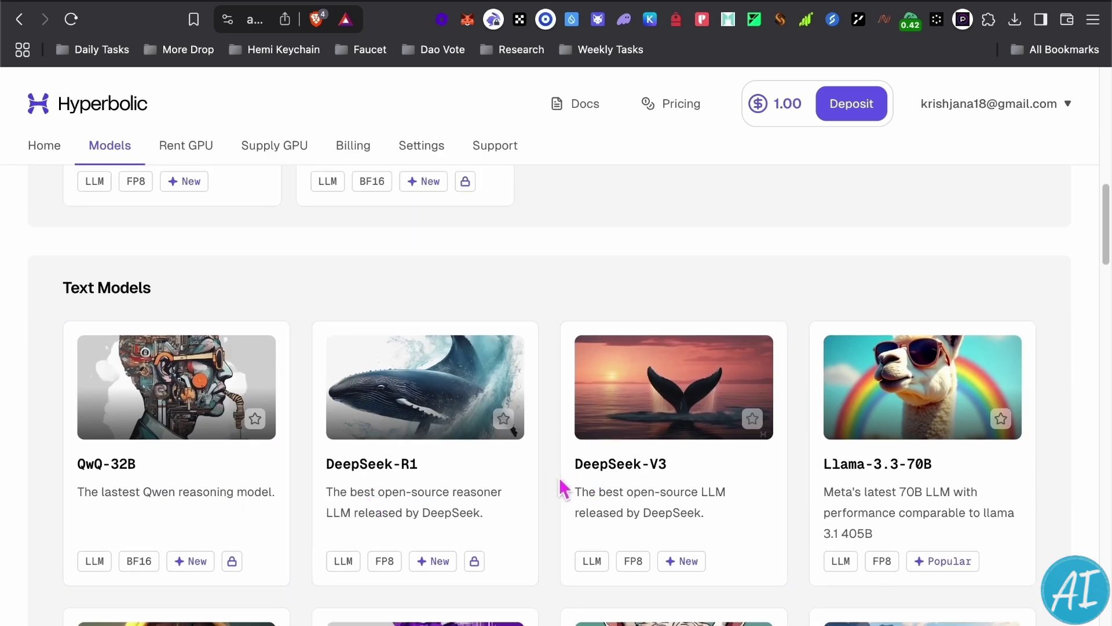
{"action": "scroll", "coordinate": [415, 455], "scroll_direction": "down", "scroll_amount": 3}
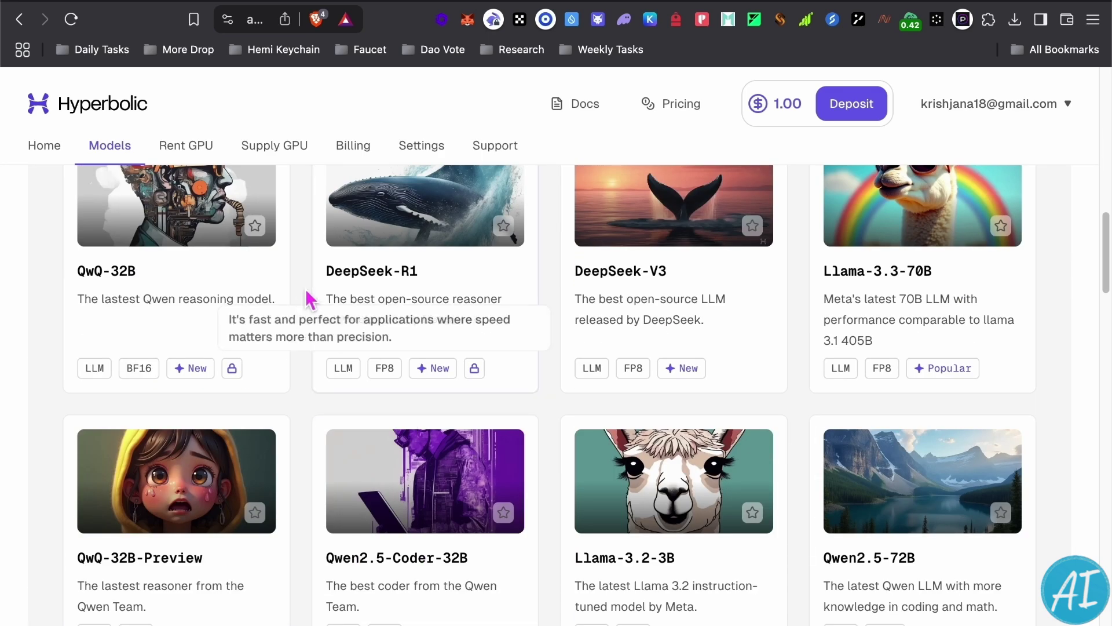
{"action": "scroll", "coordinate": [340, 449], "scroll_direction": "down", "scroll_amount": 10}
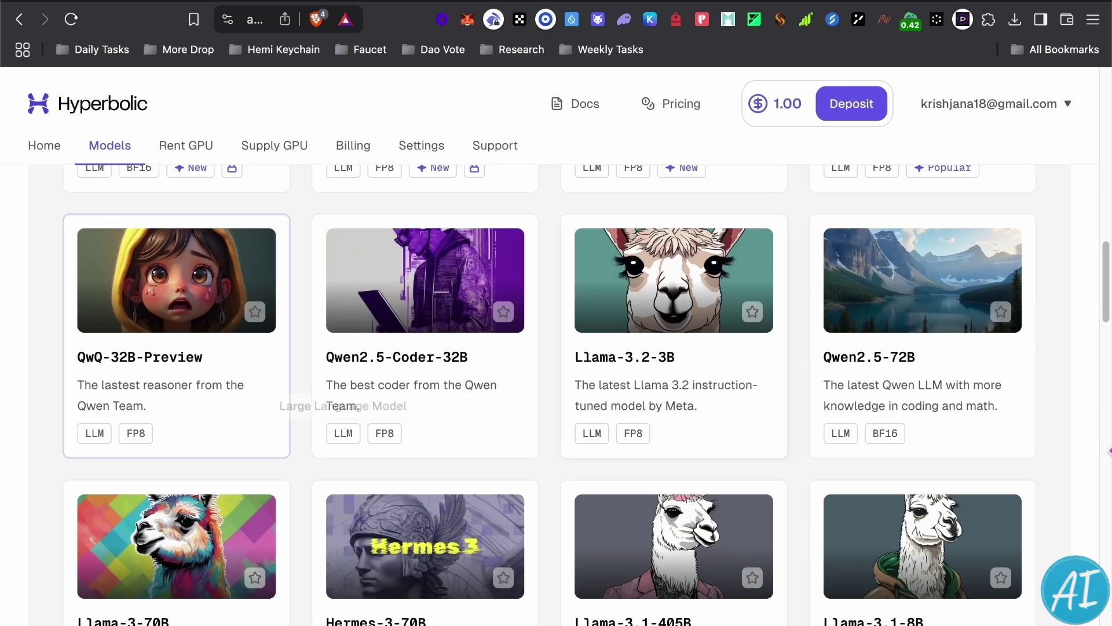
{"action": "scroll", "coordinate": [81, 507], "scroll_direction": "down", "scroll_amount": 4}
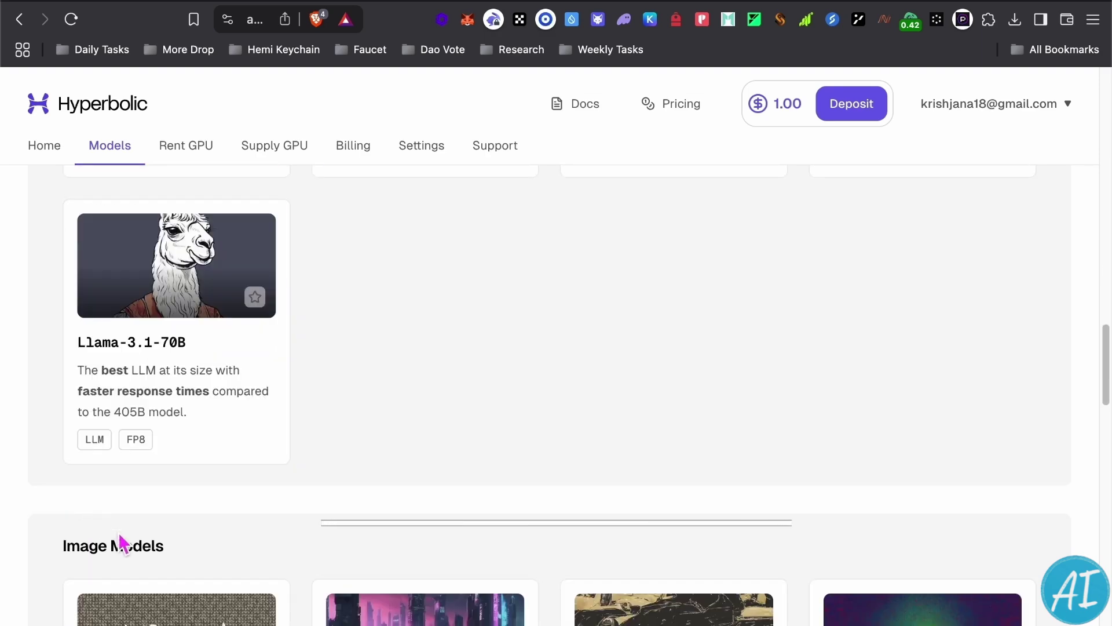
{"action": "scroll", "coordinate": [325, 536], "scroll_direction": "down", "scroll_amount": 2}
{"action": "scroll", "coordinate": [218, 434], "scroll_direction": "down", "scroll_amount": 3}
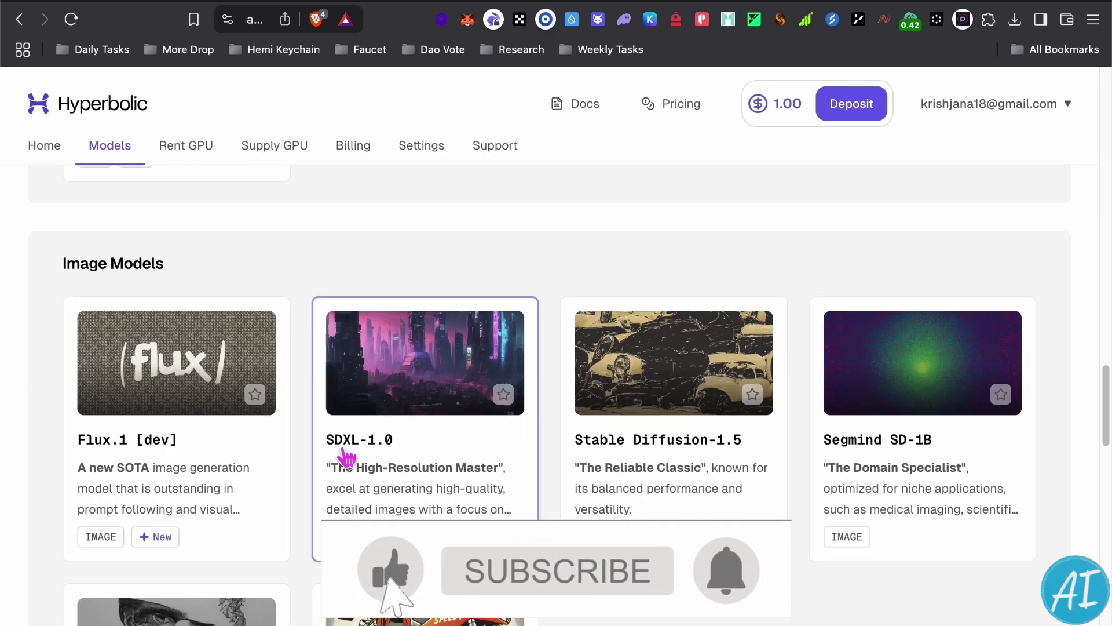
Step: Open Flux.1 [dev] from Image Models and examine its model choices, price, prompt, resolution, Steps and CFG Scale settings, keeping Flux.1 [dev] selected
{"action": "left_click", "coordinate": [231, 461]}
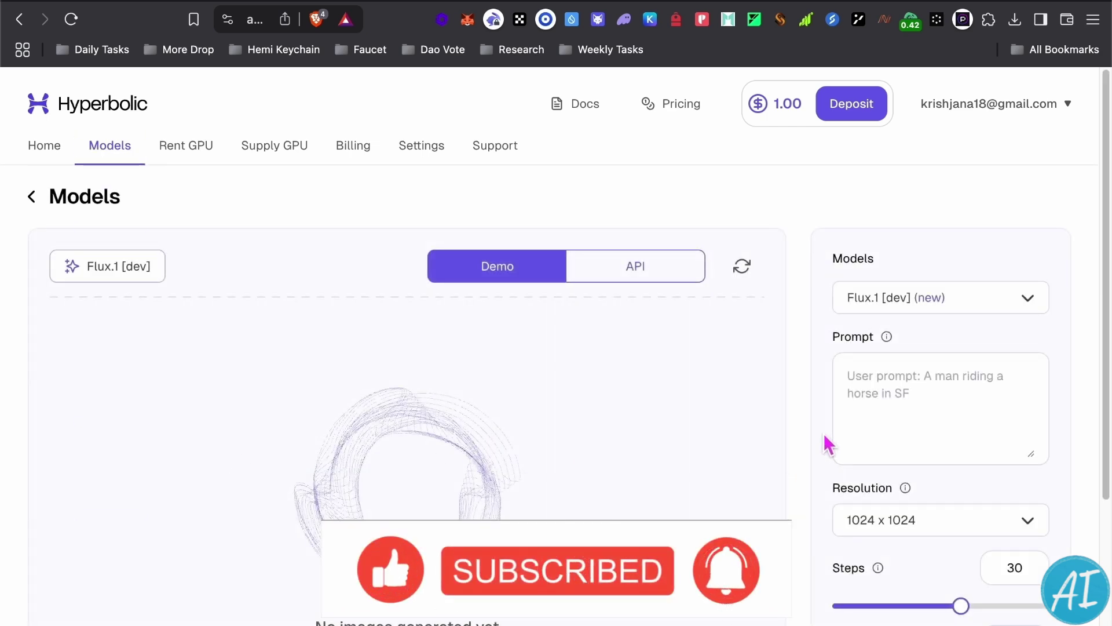
{"action": "left_click", "coordinate": [895, 399]}
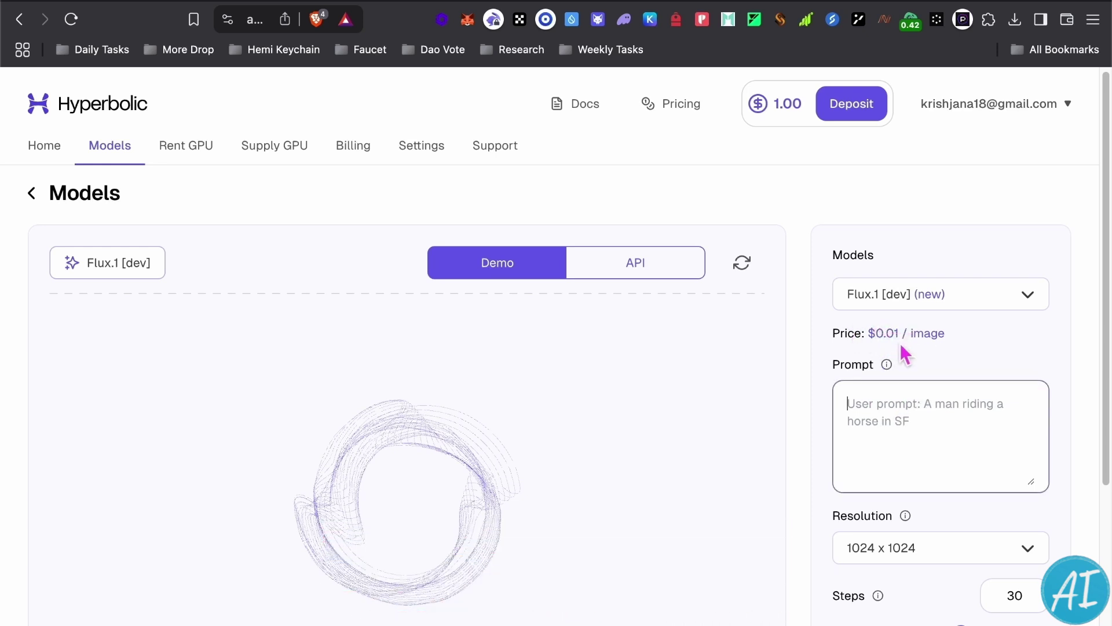
{"action": "left_click", "coordinate": [949, 304]}
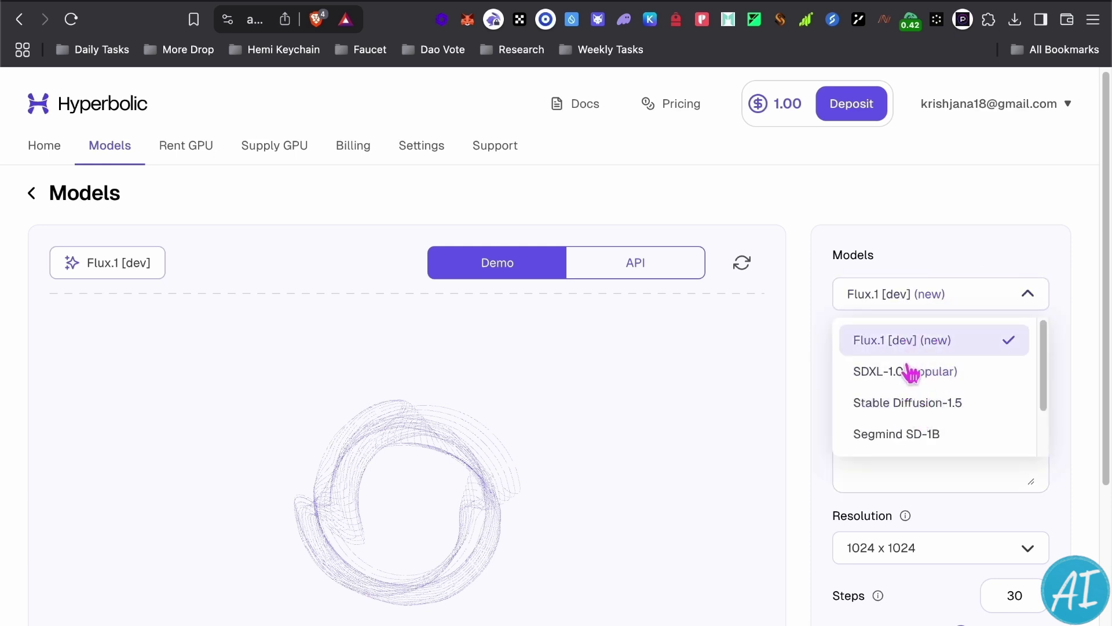
{"action": "left_click", "coordinate": [927, 345]}
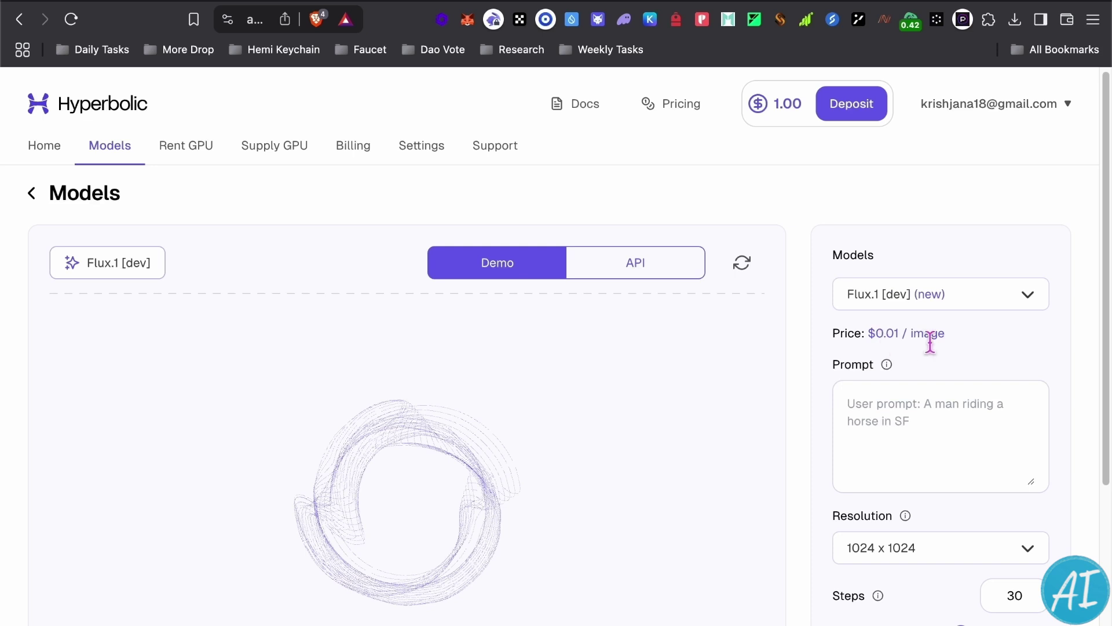
{"action": "scroll", "coordinate": [935, 371], "scroll_direction": "down", "scroll_amount": 4}
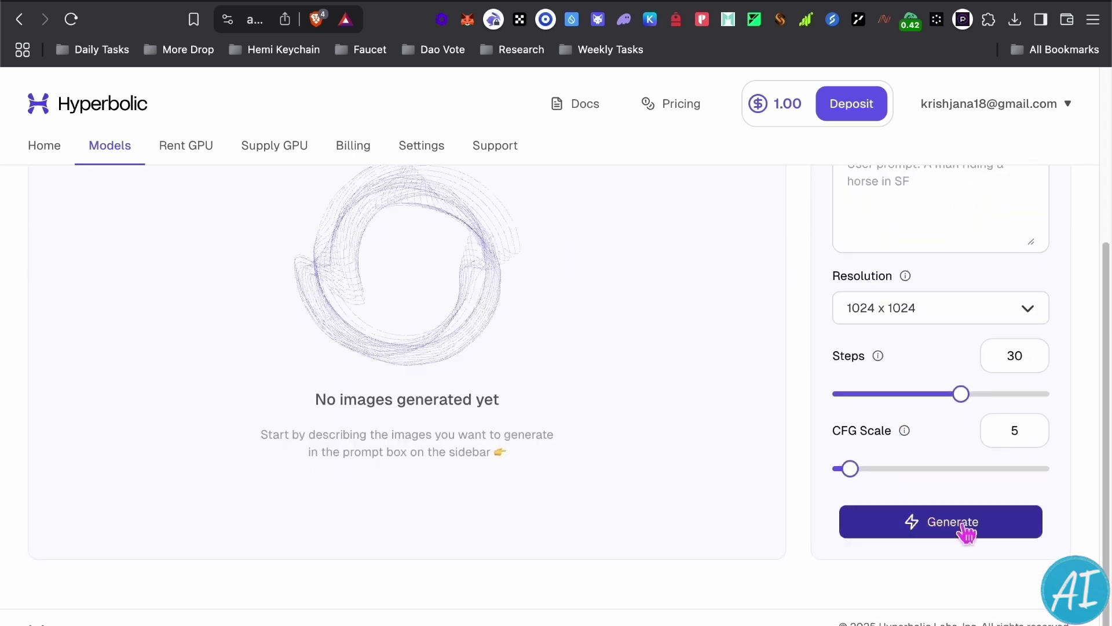
{"action": "left_click", "coordinate": [941, 524]}
{"action": "scroll", "coordinate": [547, 453], "scroll_direction": "up", "scroll_amount": 4}
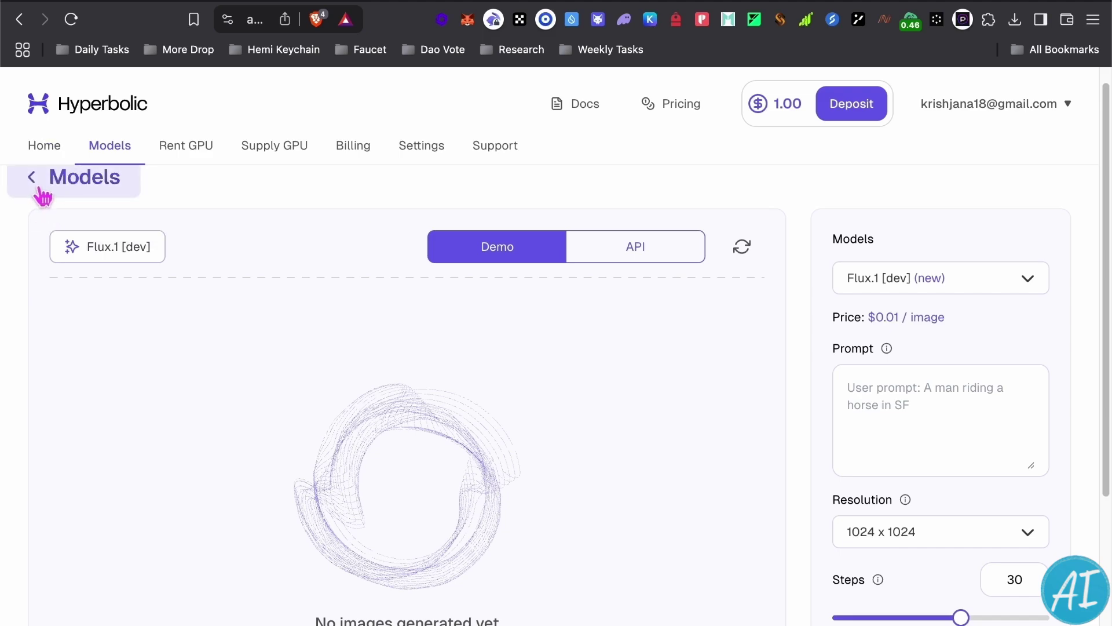
Step: Return to the Models page and browse past the Text and Image Models to the VLM Models section
{"action": "left_click", "coordinate": [96, 250]}
{"action": "scroll", "coordinate": [211, 360], "scroll_direction": "down", "scroll_amount": 6}
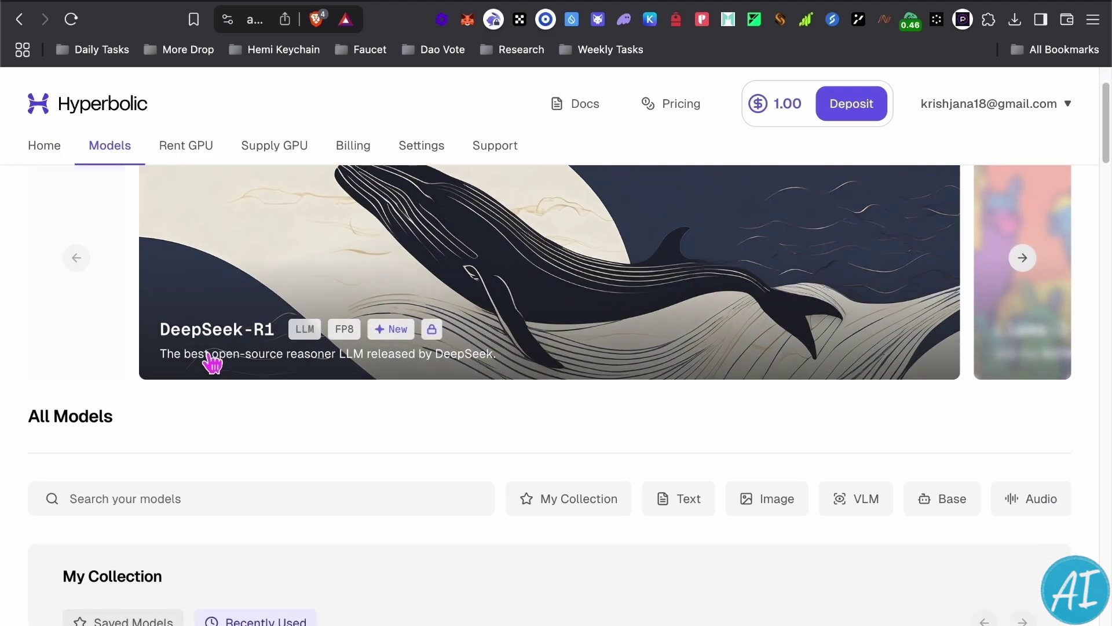
{"action": "scroll", "coordinate": [200, 405], "scroll_direction": "down", "scroll_amount": 20}
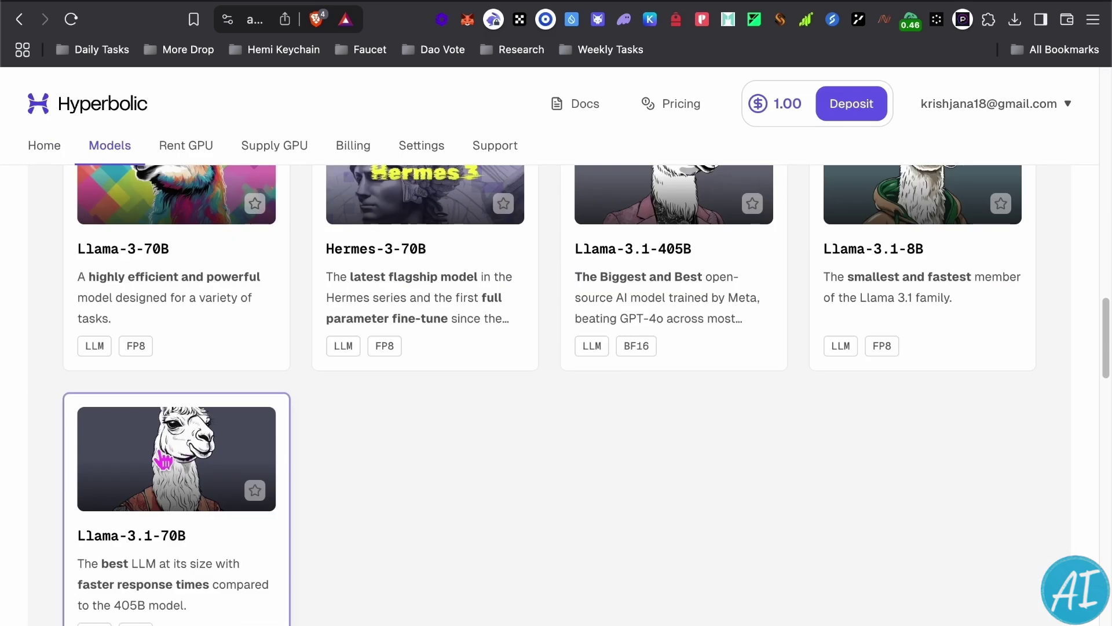
{"action": "scroll", "coordinate": [145, 450], "scroll_direction": "down", "scroll_amount": 15}
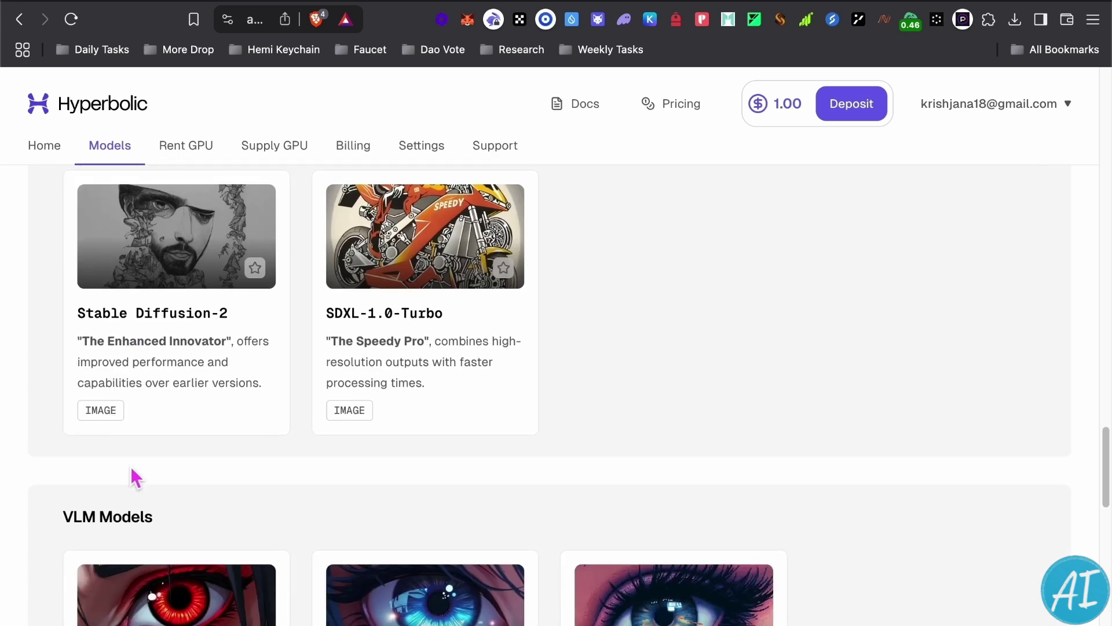
{"action": "scroll", "coordinate": [186, 458], "scroll_direction": "down", "scroll_amount": 5}
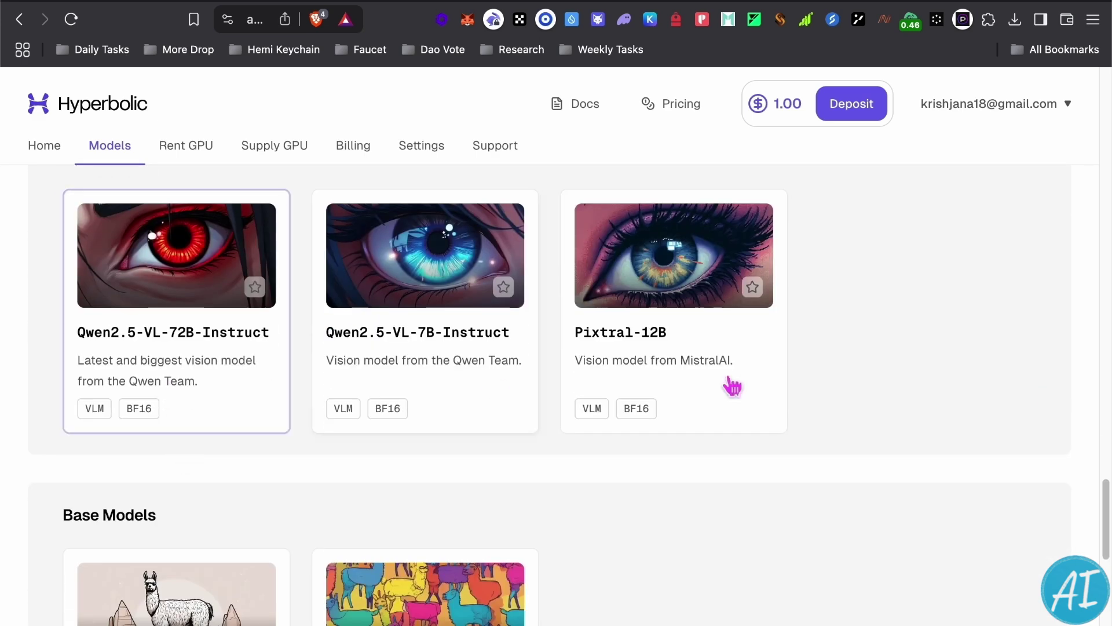
Step: Open Qwen2.5-VL-7B-Instruct from VLM Models and examine its Max Tokens, Temperature, Top P, System Prompt and image prompt area
{"action": "left_click", "coordinate": [650, 359]}
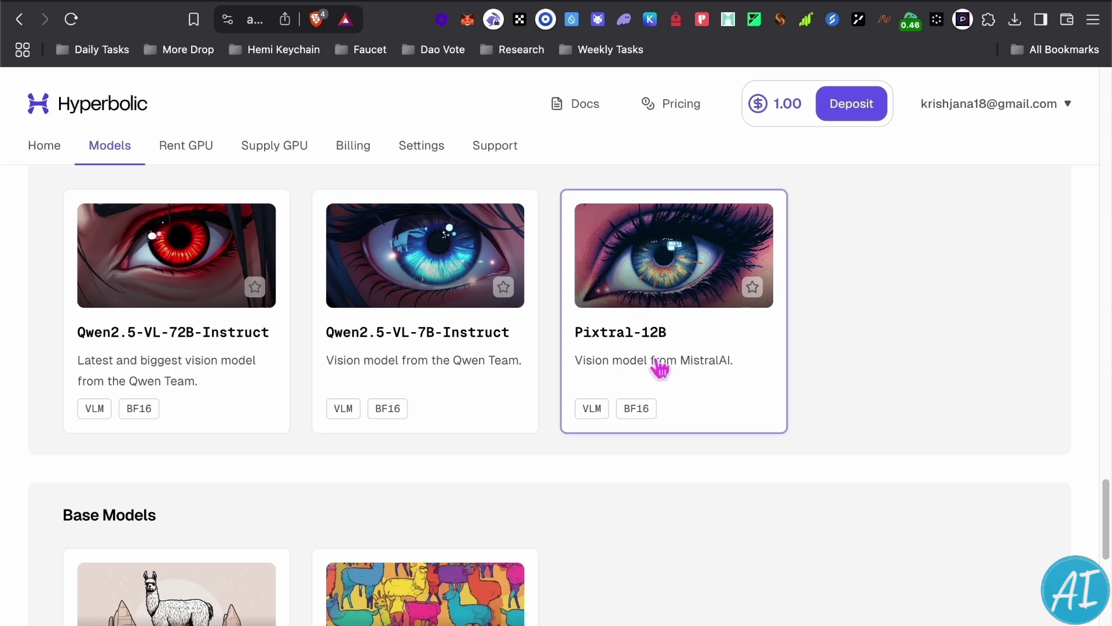
{"action": "left_click", "coordinate": [659, 370]}
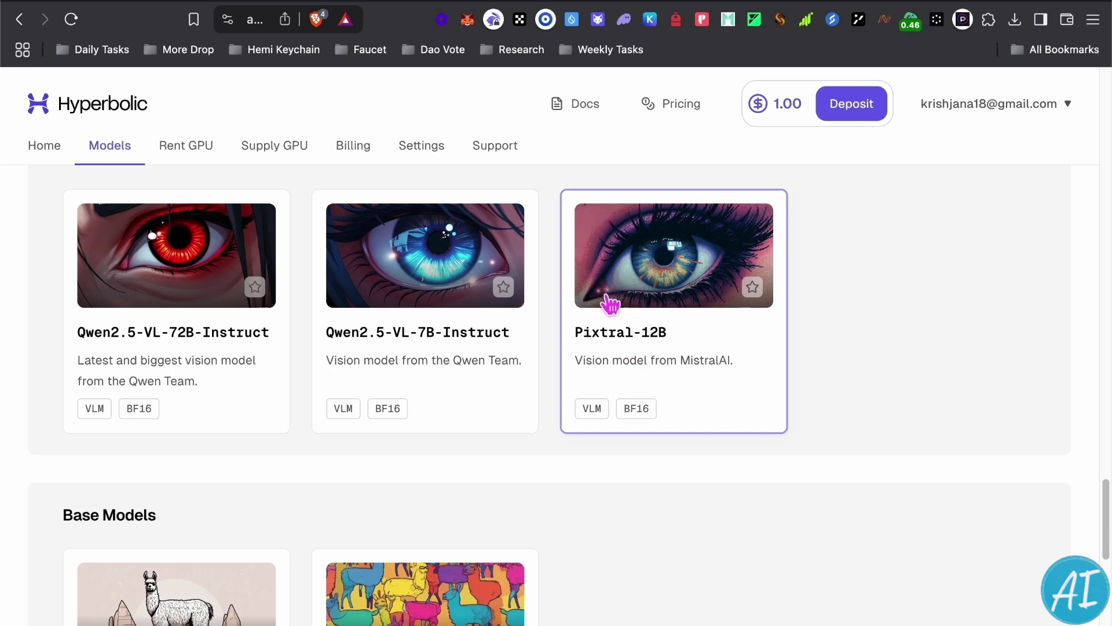
{"action": "left_click", "coordinate": [415, 337]}
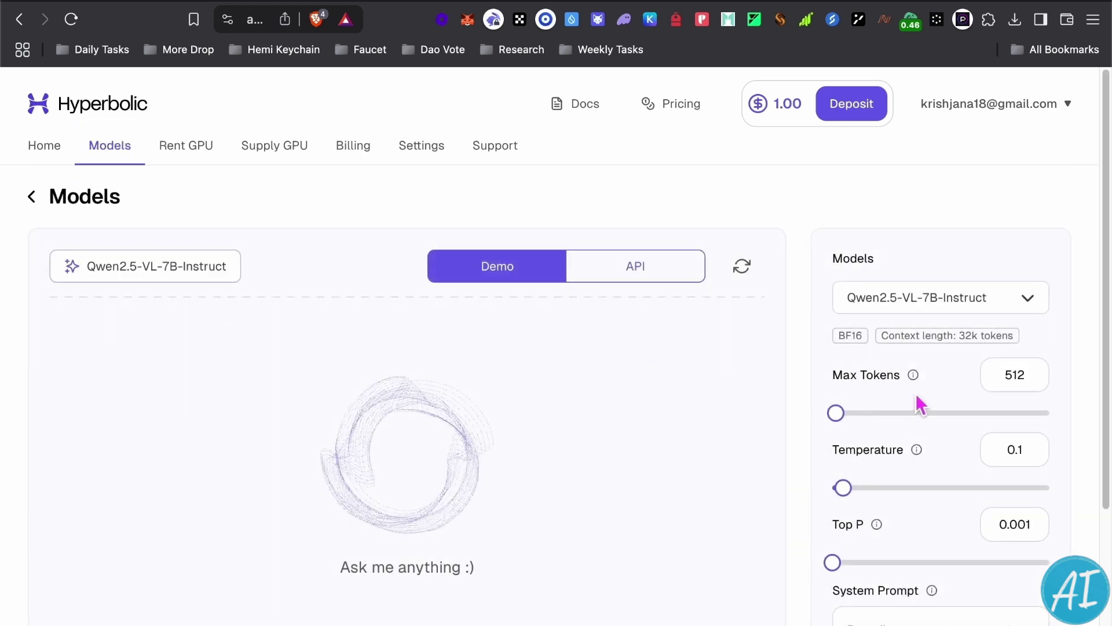
{"action": "scroll", "coordinate": [913, 392], "scroll_direction": "down", "scroll_amount": 3}
{"action": "scroll", "coordinate": [834, 492], "scroll_direction": "down", "scroll_amount": 5}
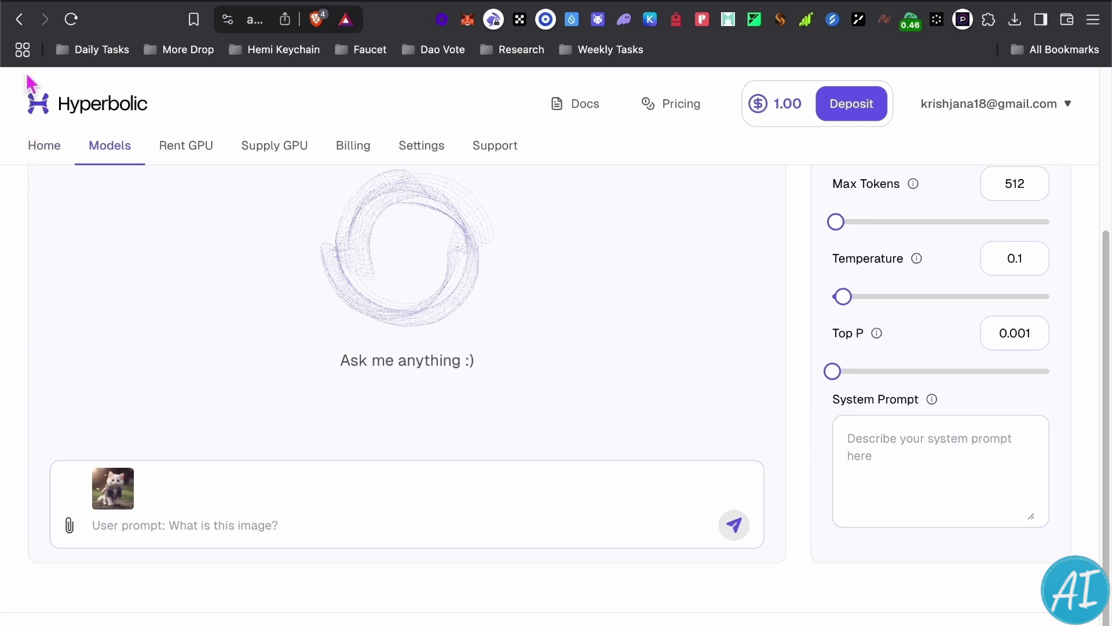
Step: Go back to the Models page and open Melo TTS from Audio Models to examine its price and Speed setting
{"action": "left_click", "coordinate": [19, 19]}
{"action": "scroll", "coordinate": [237, 406], "scroll_direction": "down", "scroll_amount": 5}
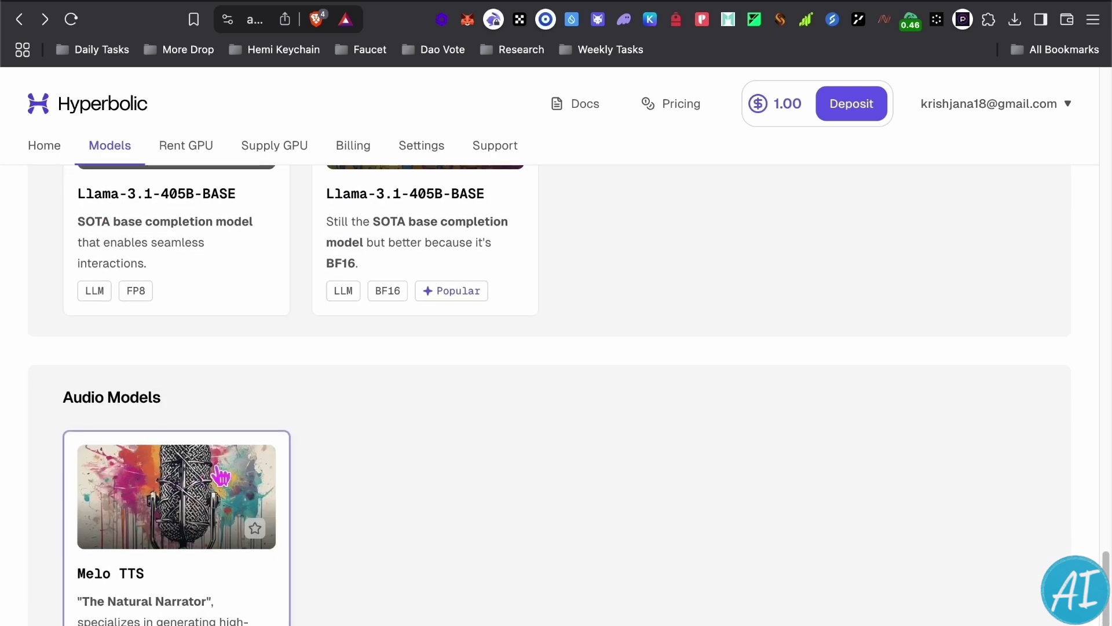
{"action": "scroll", "coordinate": [174, 463], "scroll_direction": "down", "scroll_amount": 2}
{"action": "left_click", "coordinate": [203, 517]}
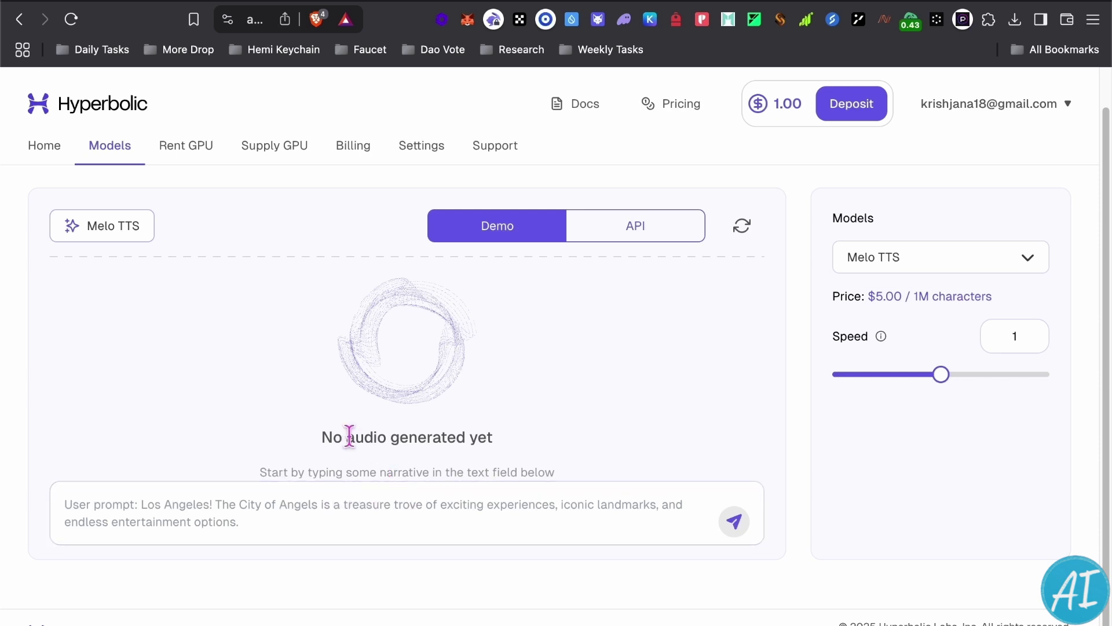
{"action": "scroll", "coordinate": [367, 440], "scroll_direction": "up", "scroll_amount": 1}
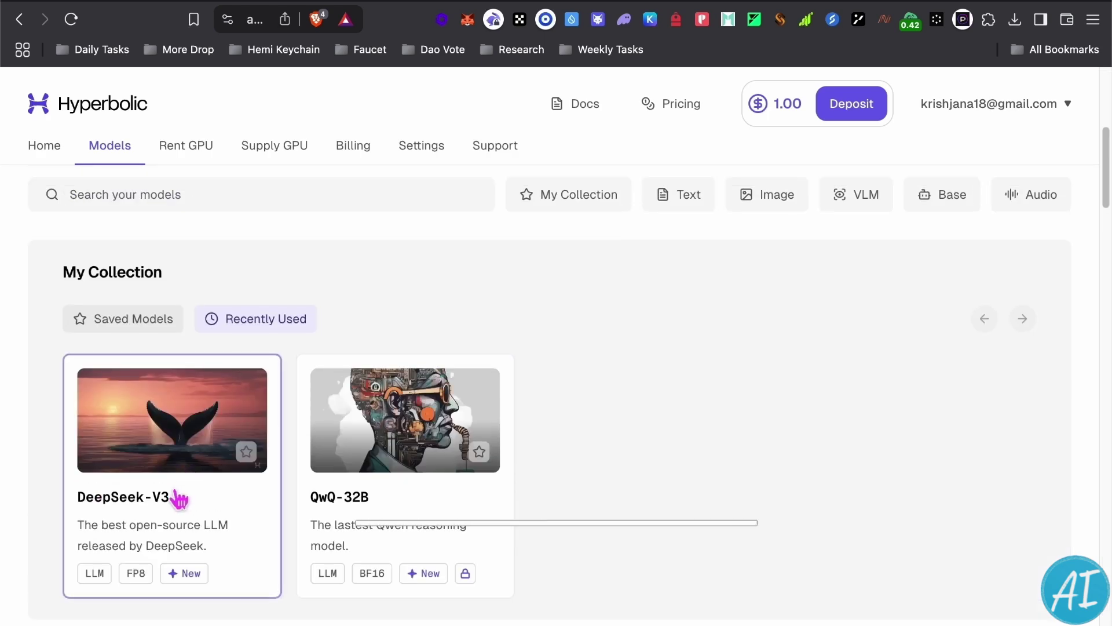
Step: Look through the Models page from My Collection past all the Text Models to the Image Models section
{"action": "scroll", "coordinate": [173, 492], "scroll_direction": "down", "scroll_amount": 4}
{"action": "scroll", "coordinate": [234, 484], "scroll_direction": "down", "scroll_amount": 3}
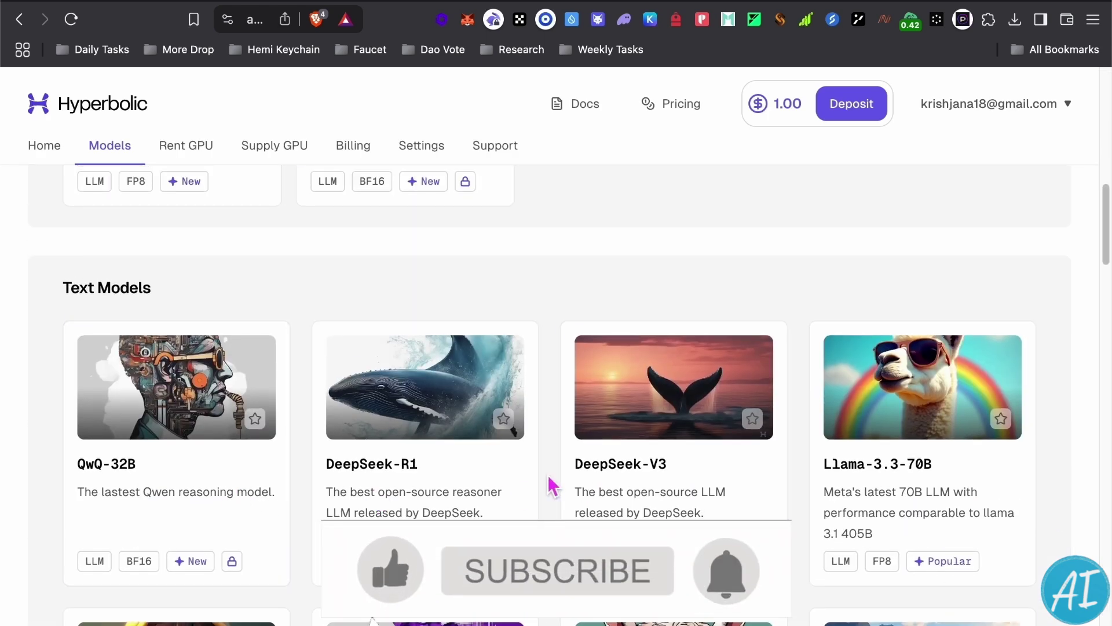
{"action": "scroll", "coordinate": [417, 458], "scroll_direction": "down", "scroll_amount": 1}
{"action": "scroll", "coordinate": [414, 455], "scroll_direction": "down", "scroll_amount": 2}
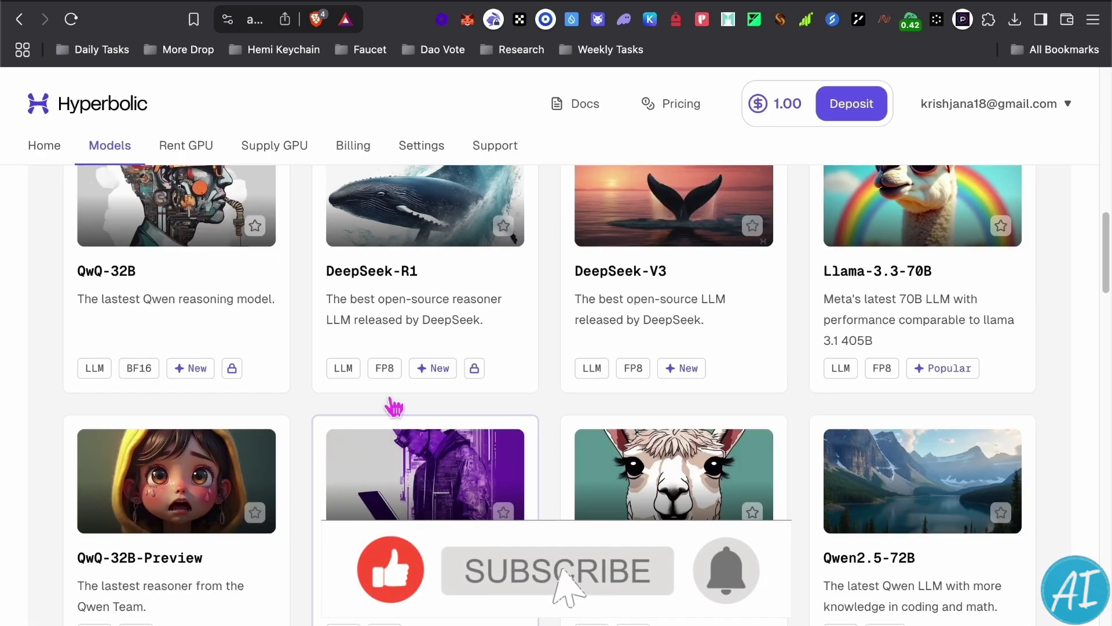
{"action": "scroll", "coordinate": [186, 452], "scroll_direction": "down", "scroll_amount": 3}
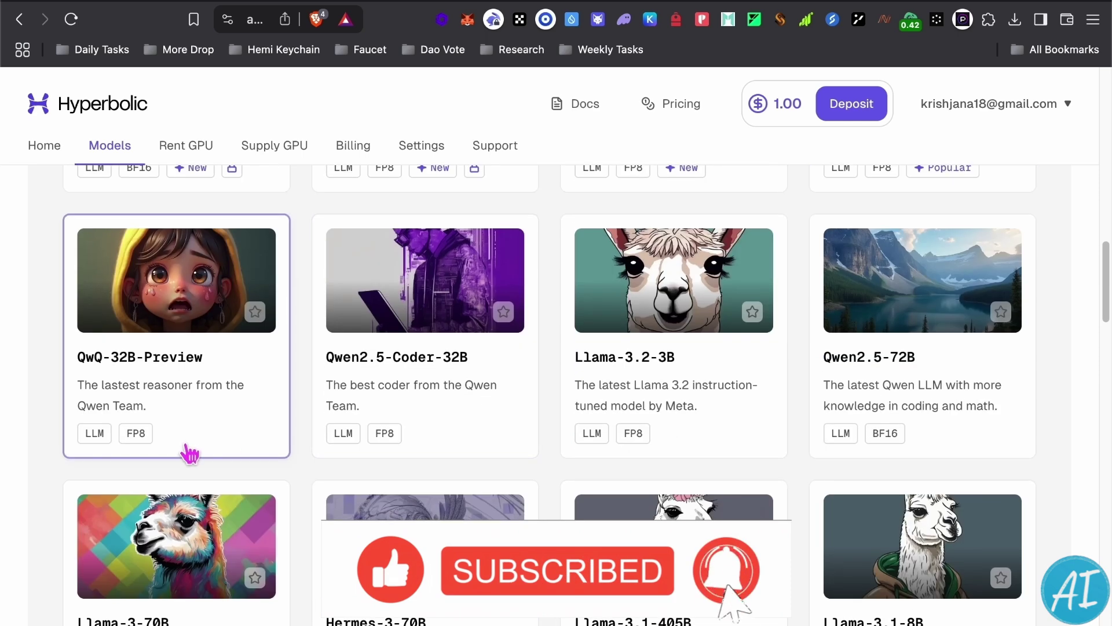
{"action": "scroll", "coordinate": [81, 516], "scroll_direction": "down", "scroll_amount": 6}
{"action": "scroll", "coordinate": [81, 509], "scroll_direction": "down", "scroll_amount": 7}
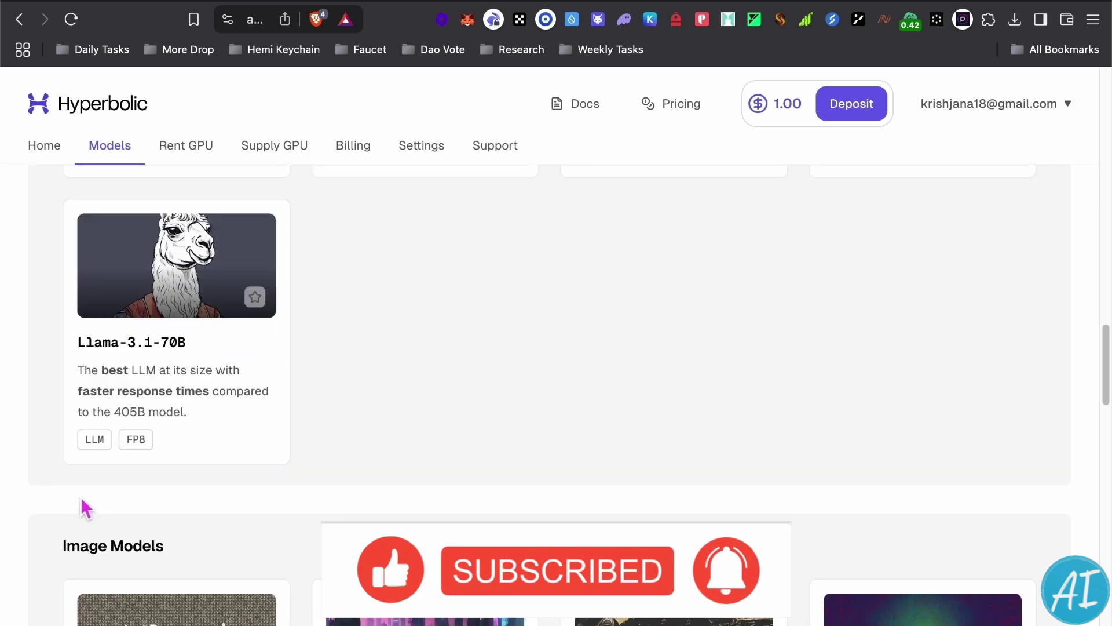
{"action": "scroll", "coordinate": [219, 438], "scroll_direction": "down", "scroll_amount": 1}
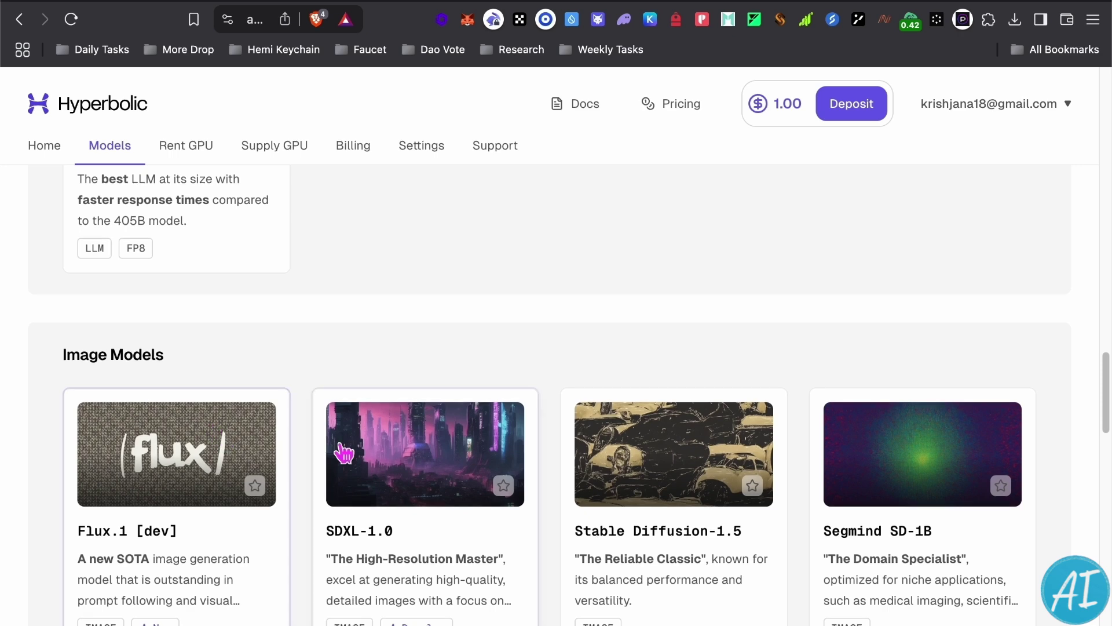
{"action": "scroll", "coordinate": [410, 454], "scroll_direction": "down", "scroll_amount": 2}
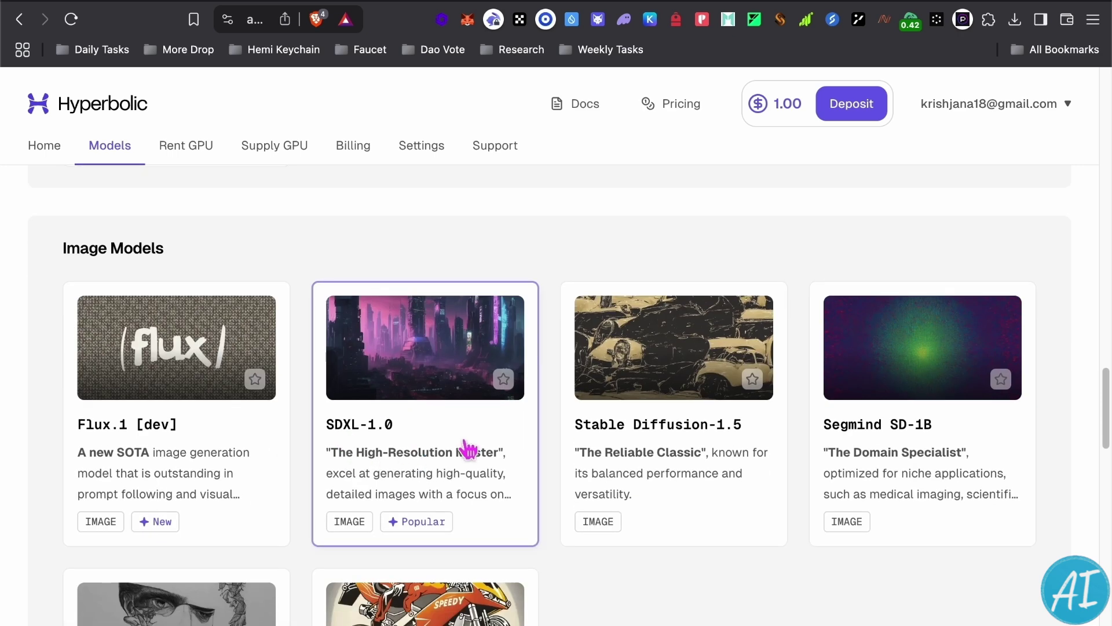
Step: Open Flux.1 [dev] again and review its model choices, price per image, prompt field and generation settings, keeping Flux.1 [dev] selected
{"action": "left_click", "coordinate": [236, 460]}
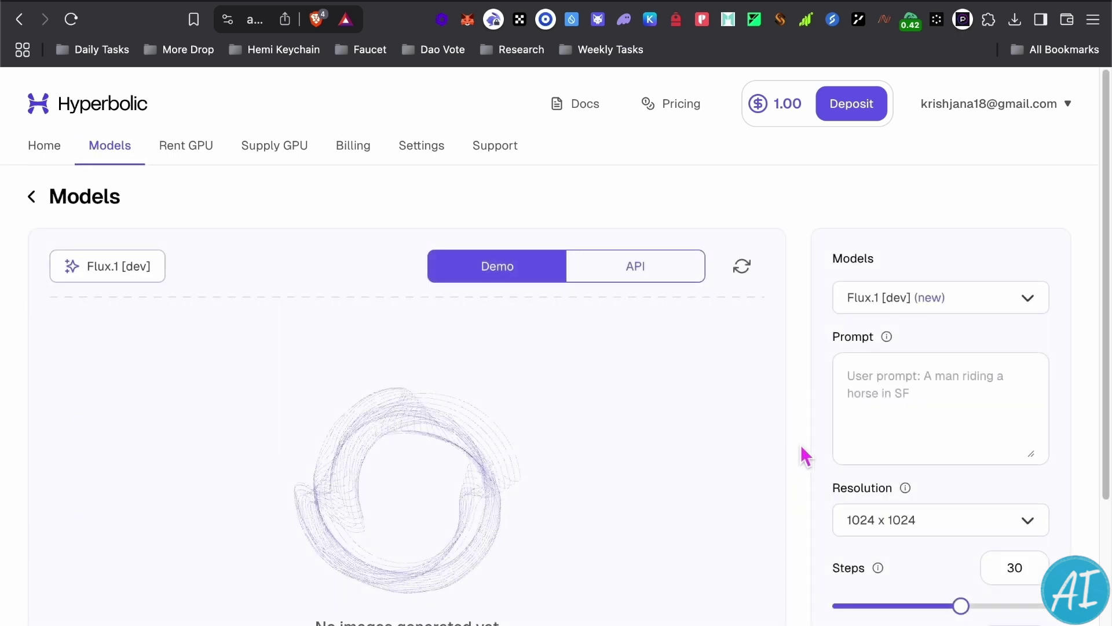
{"action": "left_click", "coordinate": [865, 383]}
{"action": "left_click", "coordinate": [899, 397]}
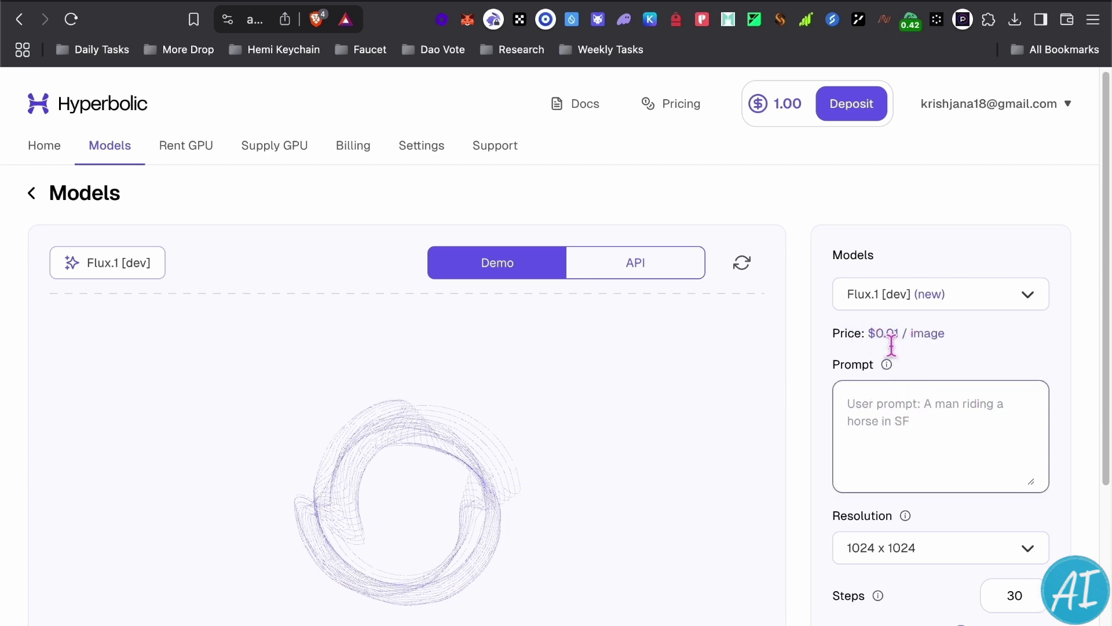
{"action": "left_click", "coordinate": [930, 313]}
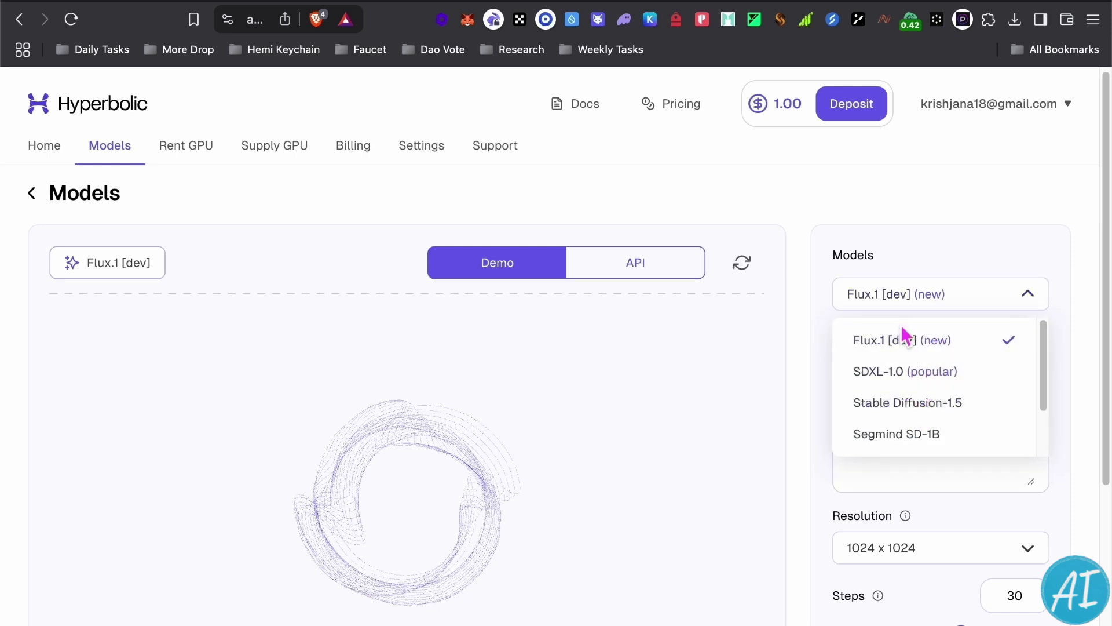
{"action": "left_click", "coordinate": [921, 348]}
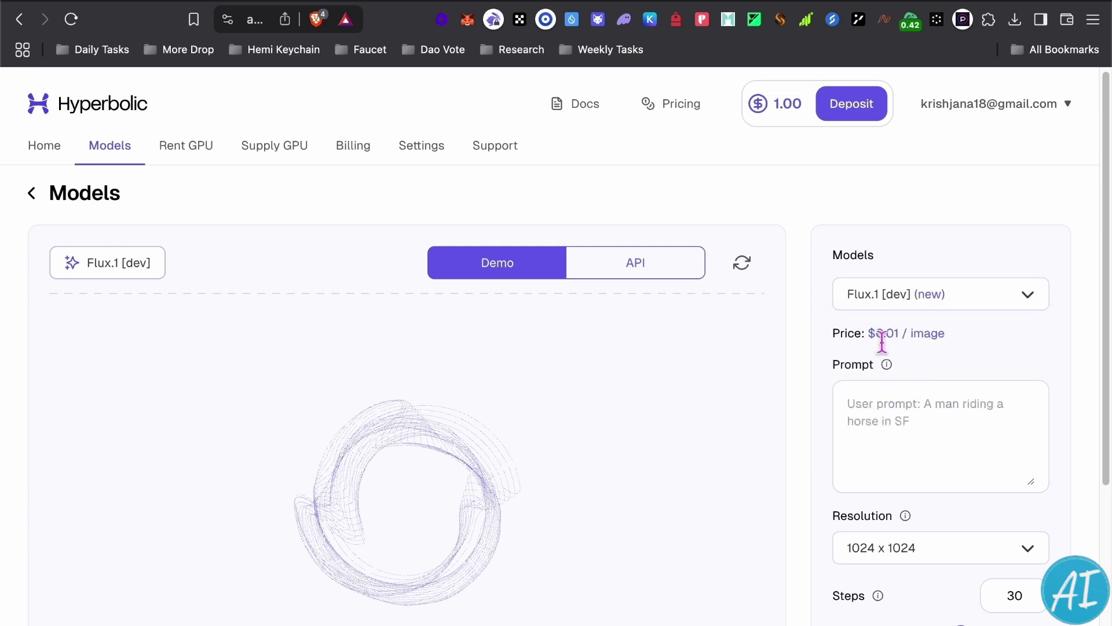
{"action": "scroll", "coordinate": [936, 362], "scroll_direction": "down", "scroll_amount": 5}
{"action": "left_click", "coordinate": [934, 526]}
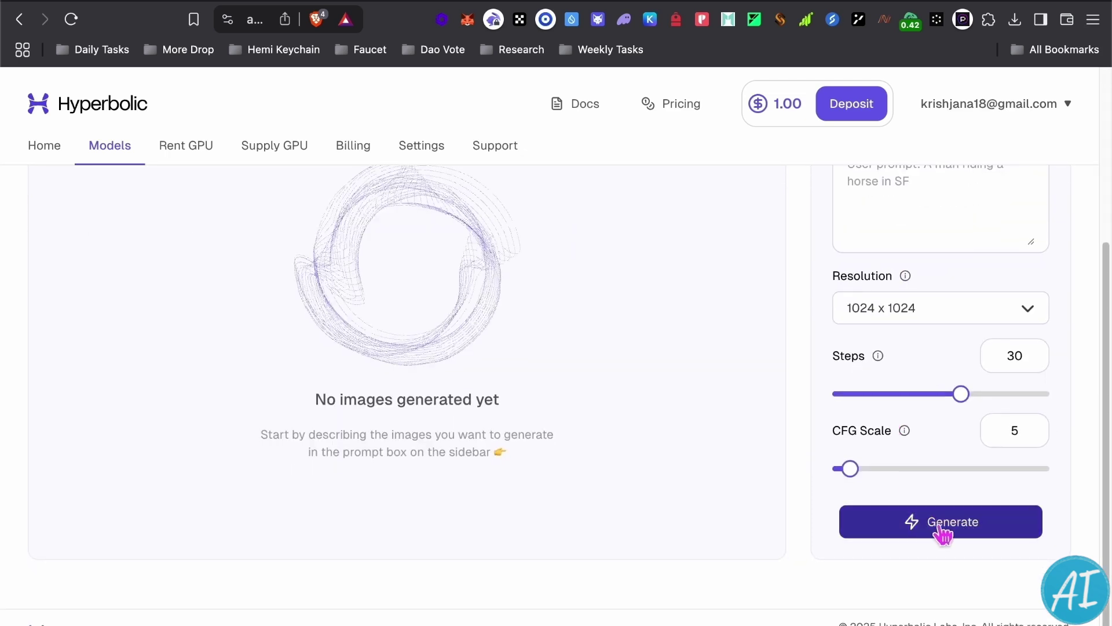
{"action": "scroll", "coordinate": [933, 524], "scroll_direction": "up", "scroll_amount": 4}
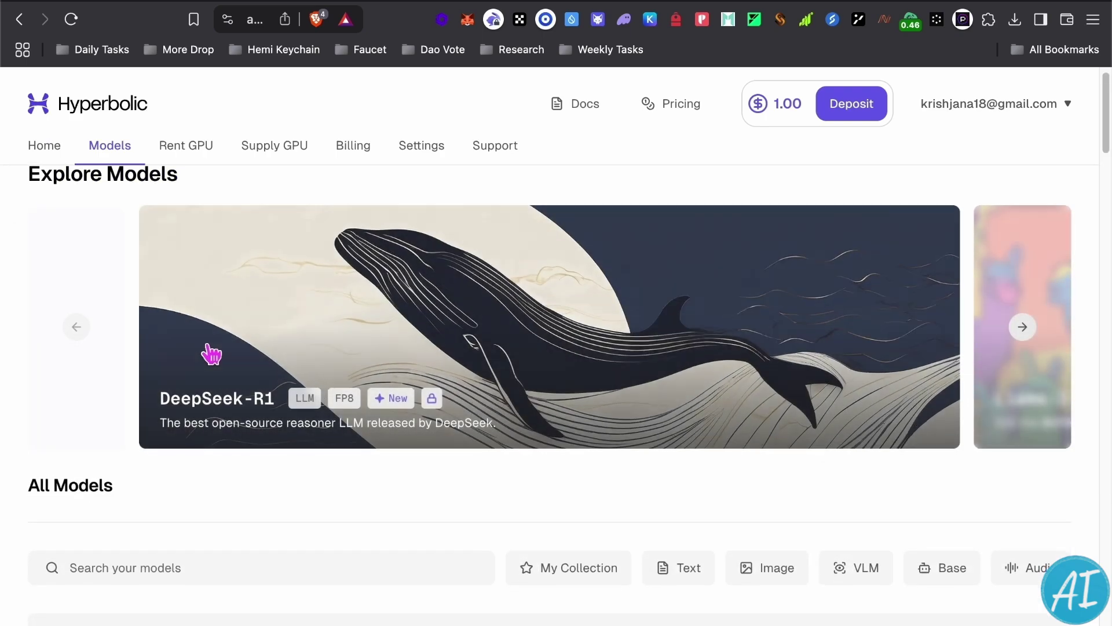
Step: Browse the Models page again from the featured models down to the VLM Models section
{"action": "scroll", "coordinate": [207, 347], "scroll_direction": "down", "scroll_amount": 6}
{"action": "scroll", "coordinate": [180, 450], "scroll_direction": "down", "scroll_amount": 20}
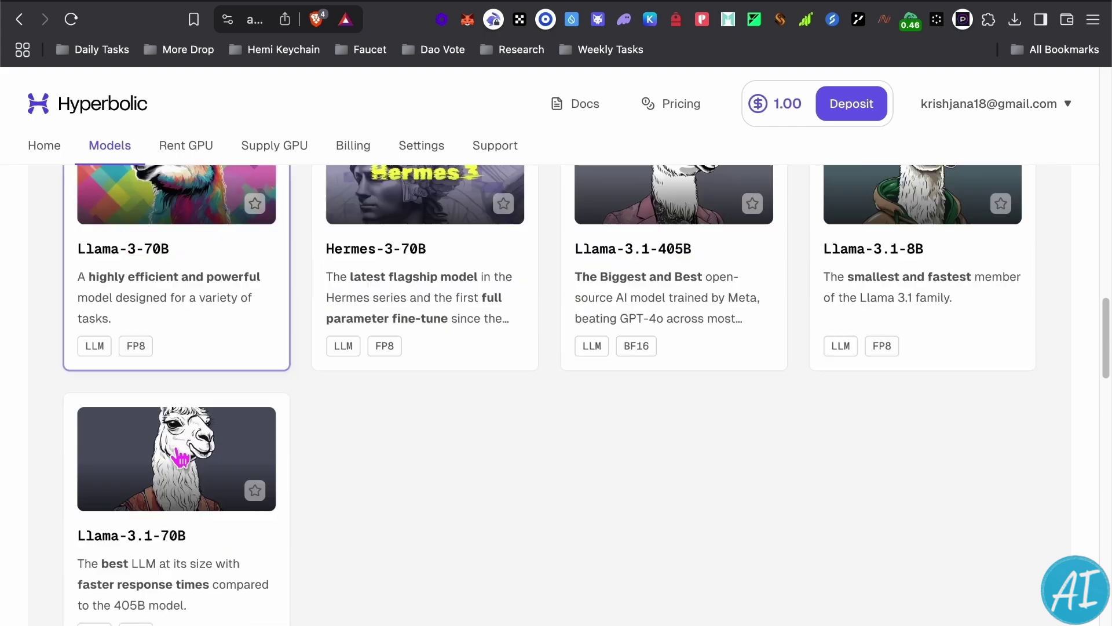
{"action": "scroll", "coordinate": [140, 460], "scroll_direction": "down", "scroll_amount": 14}
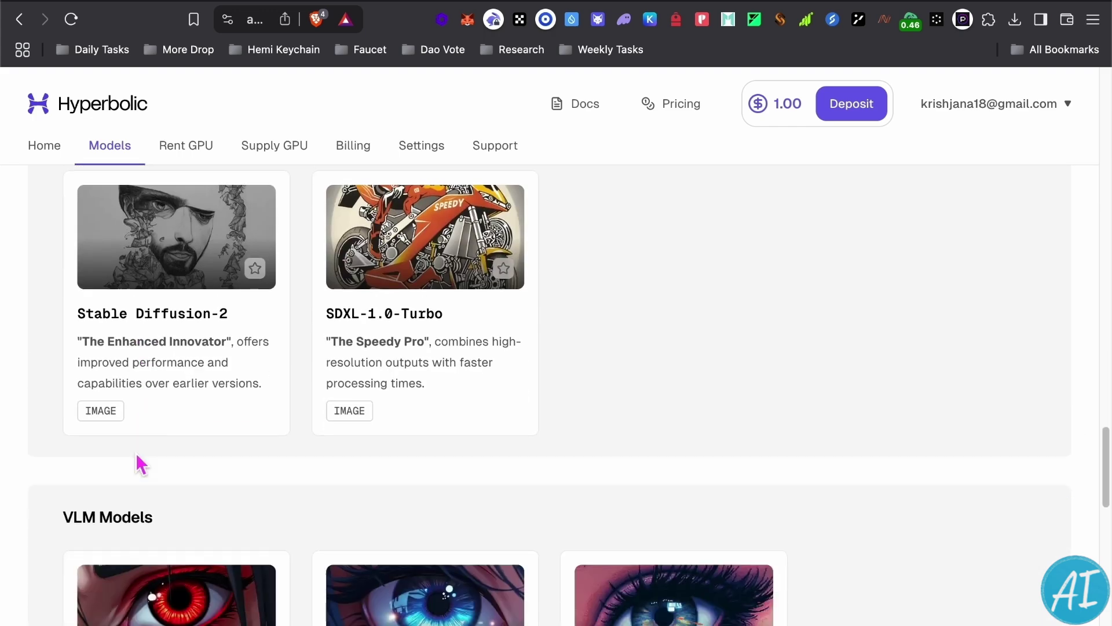
{"action": "scroll", "coordinate": [237, 424], "scroll_direction": "down", "scroll_amount": 4}
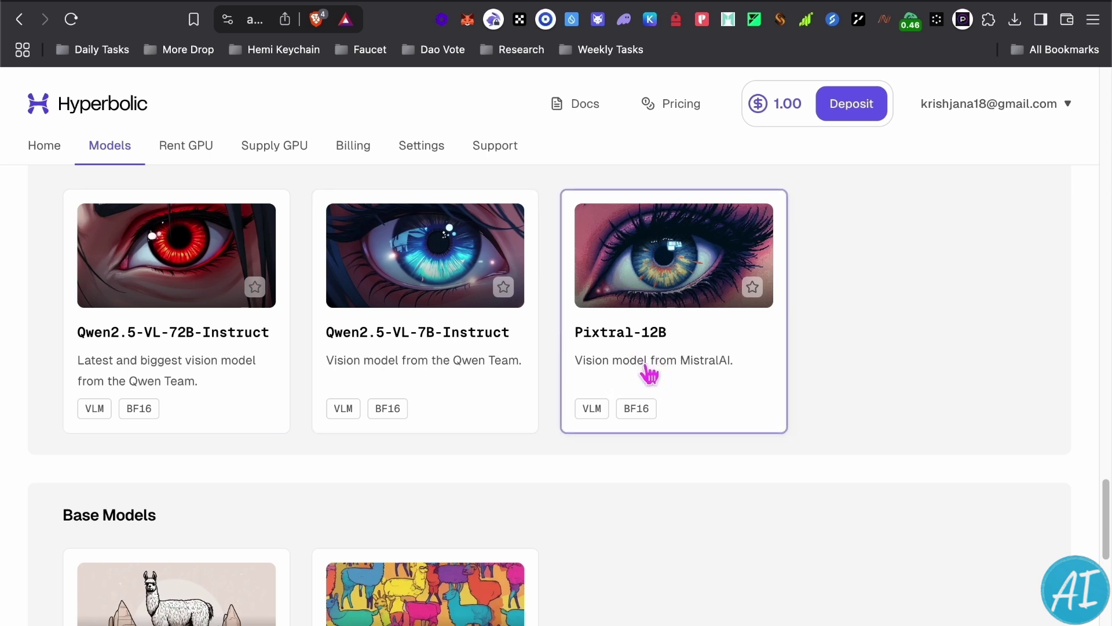
Step: Open Qwen2.5-VL-7B-Instruct again and review its token, Temperature, Top P and System Prompt settings and its image prompt area
{"action": "left_click", "coordinate": [637, 258]}
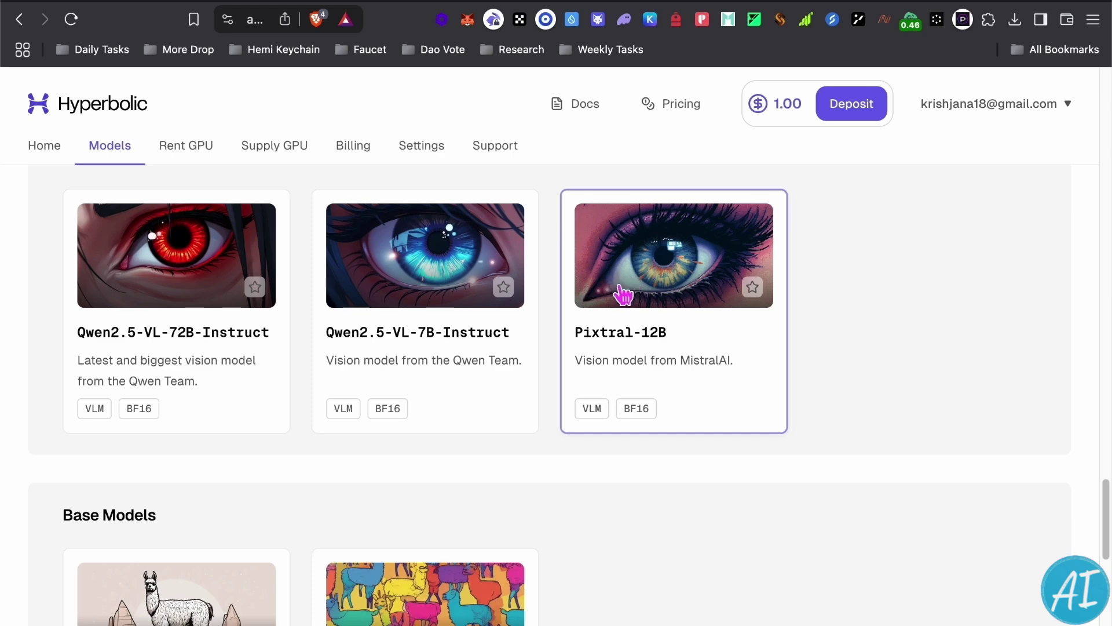
{"action": "left_click", "coordinate": [416, 335]}
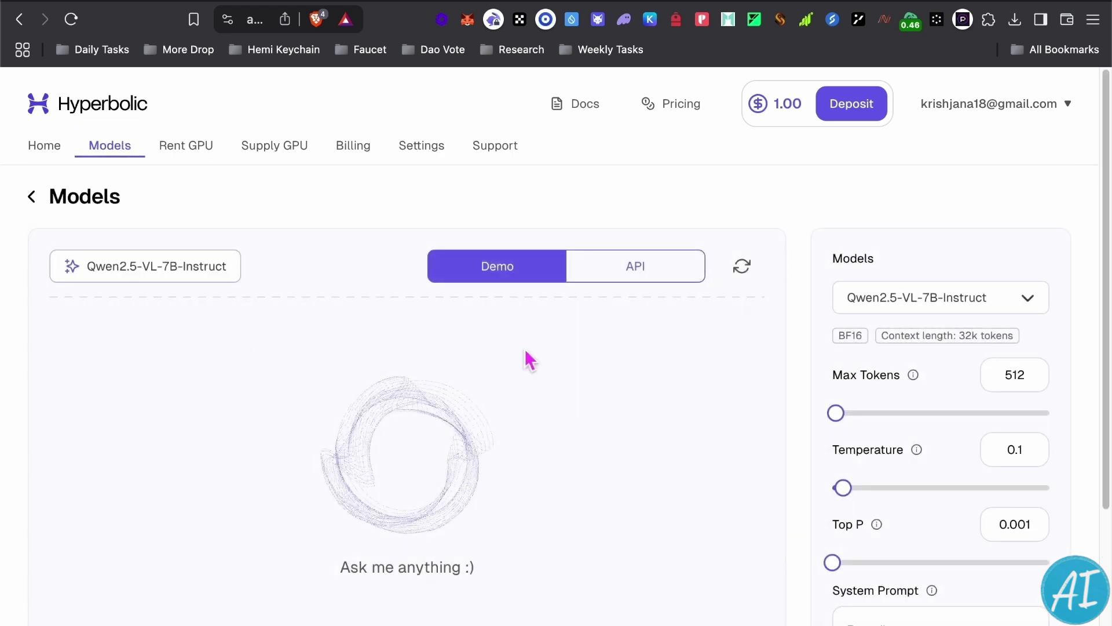
{"action": "scroll", "coordinate": [529, 357], "scroll_direction": "down", "scroll_amount": 3}
{"action": "scroll", "coordinate": [587, 343], "scroll_direction": "down", "scroll_amount": 5}
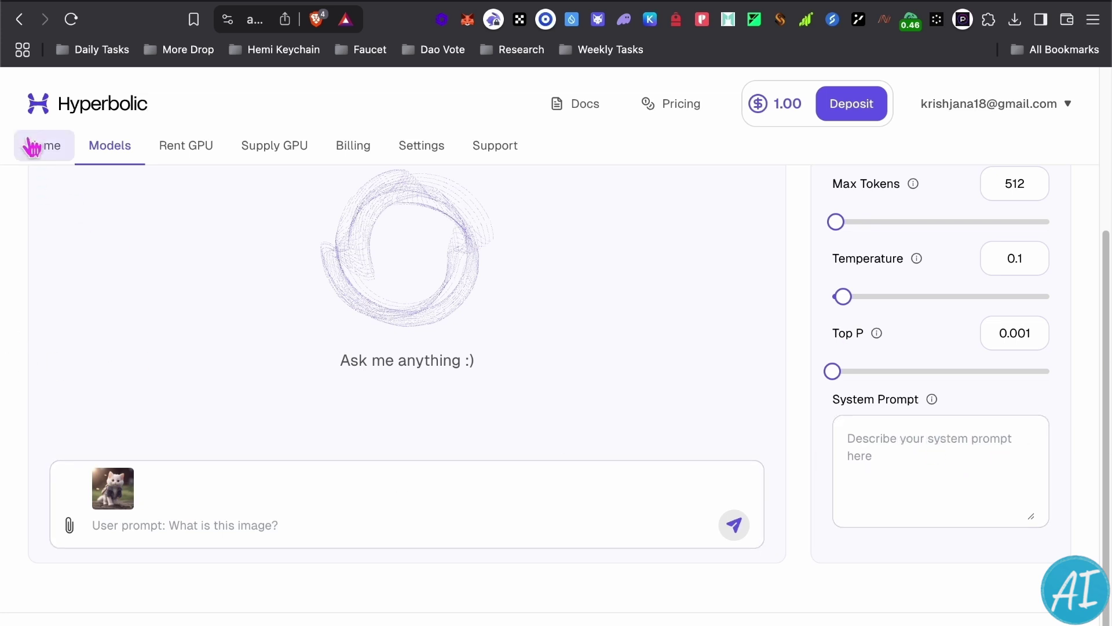
Step: Browse the Models page down to Audio Models, open Melo TTS and review its price, Speed setting and prompt field
{"action": "left_click", "coordinate": [19, 20]}
{"action": "scroll", "coordinate": [244, 376], "scroll_direction": "down", "scroll_amount": 5}
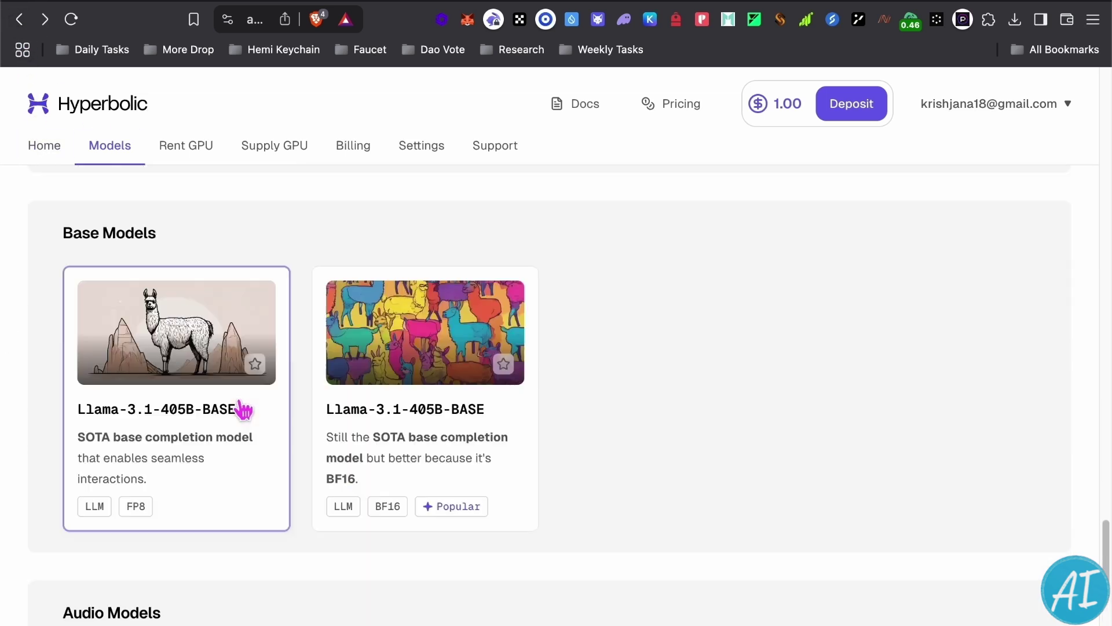
{"action": "scroll", "coordinate": [166, 392], "scroll_direction": "down", "scroll_amount": 5}
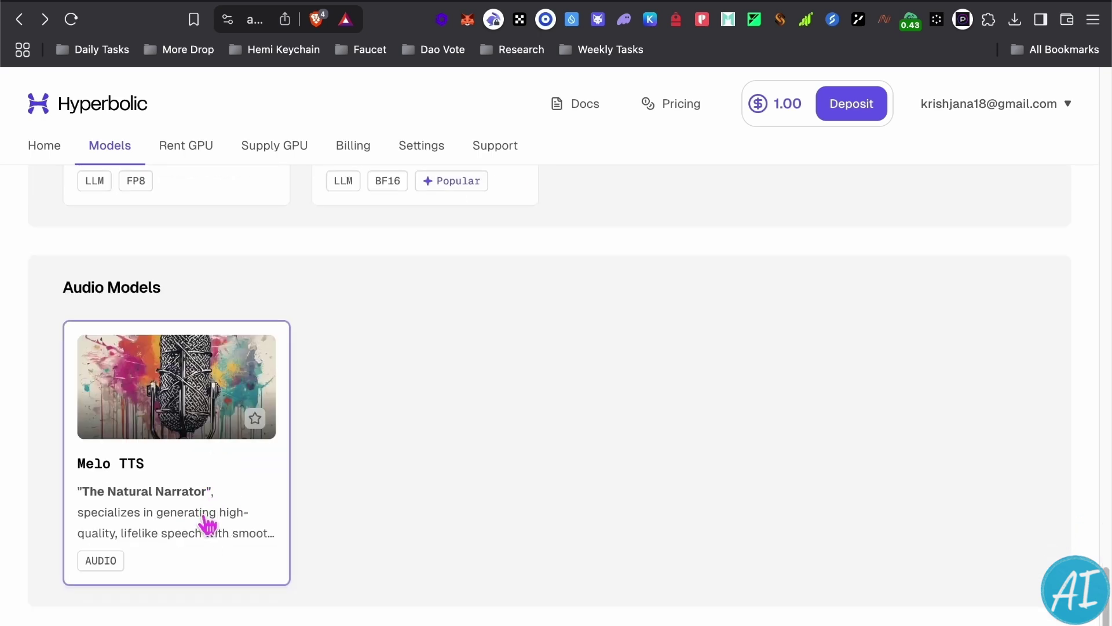
{"action": "left_click", "coordinate": [204, 517]}
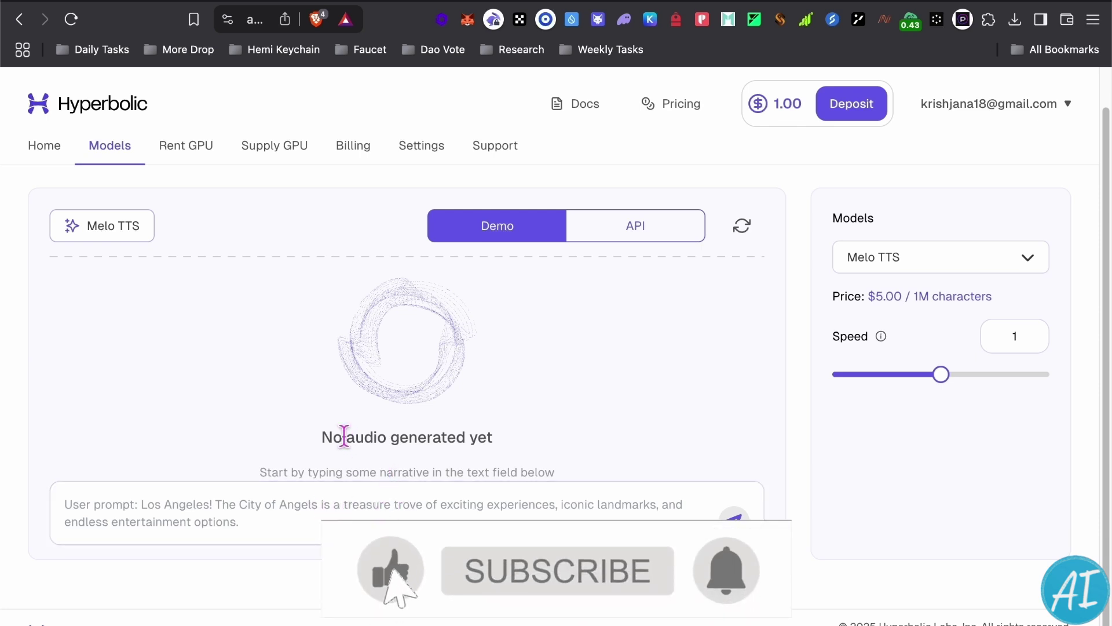
{"action": "scroll", "coordinate": [377, 429], "scroll_direction": "up", "scroll_amount": 2}
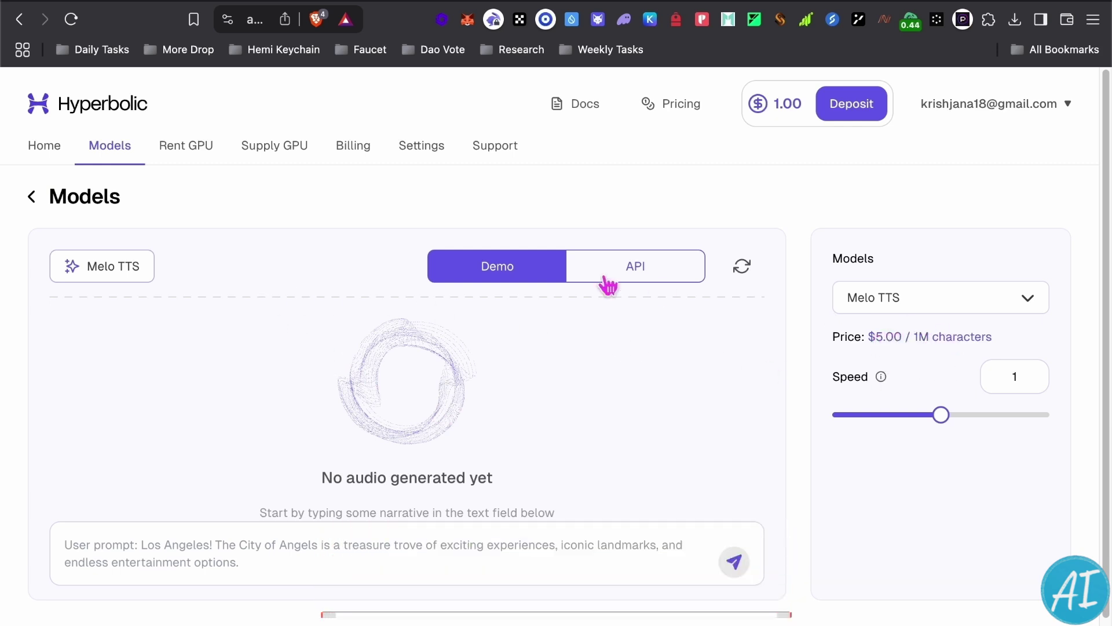
Step: Look over the Models page once more, from My Collection past the Text Models to the Image Models
{"action": "left_click", "coordinate": [111, 152]}
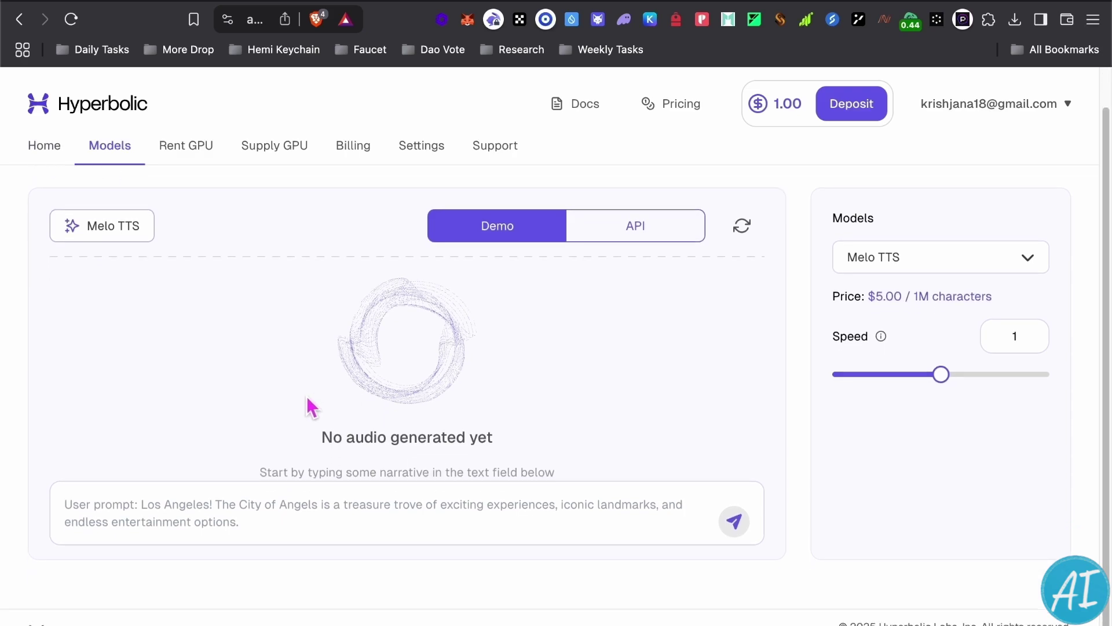
{"action": "scroll", "coordinate": [268, 400], "scroll_direction": "down", "scroll_amount": 15}
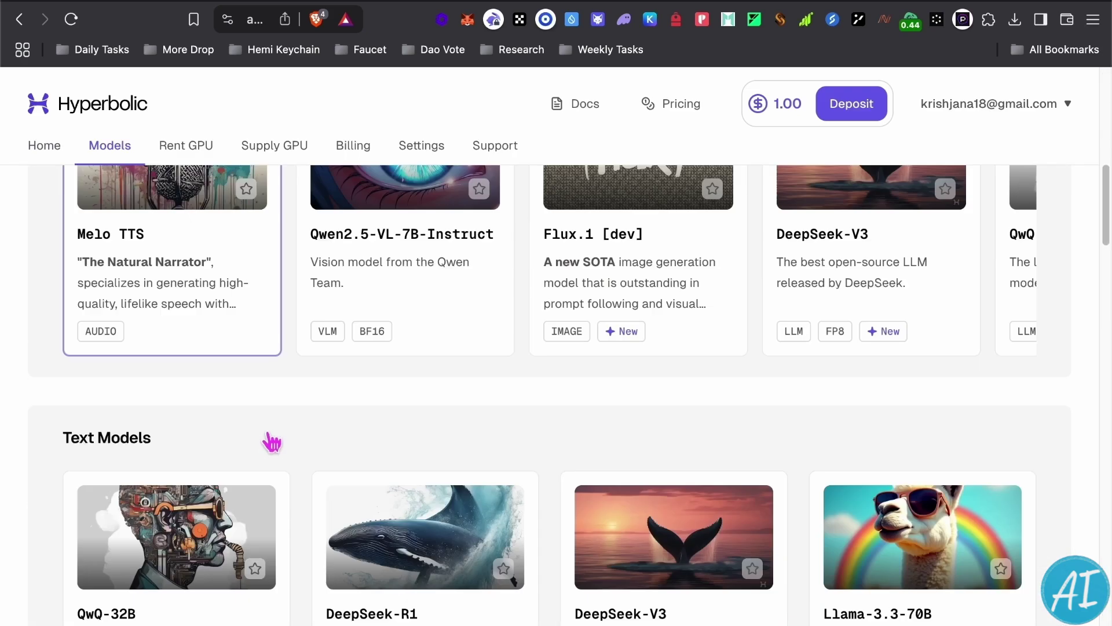
{"action": "scroll", "coordinate": [306, 401], "scroll_direction": "down", "scroll_amount": 10}
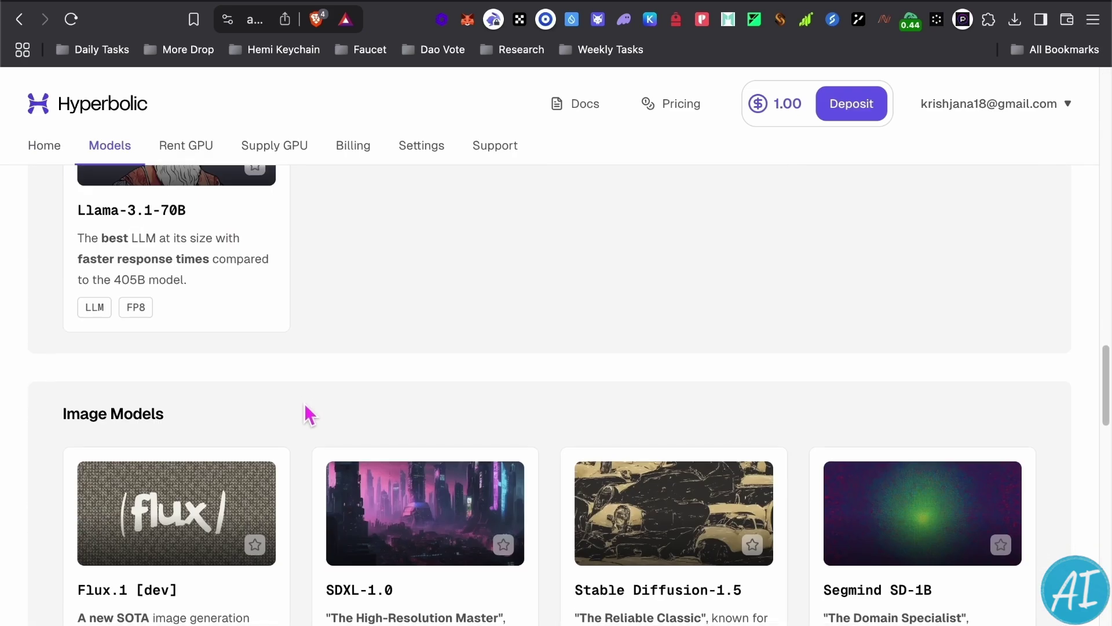
{"action": "scroll", "coordinate": [187, 174], "scroll_direction": "up", "scroll_amount": 20}
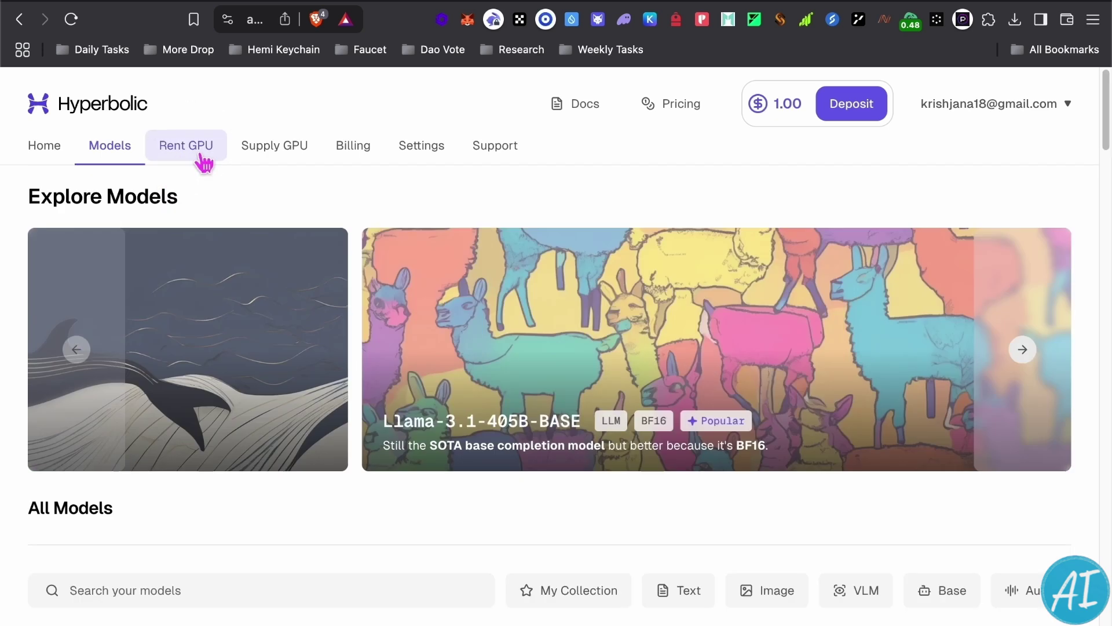
Step: Review the Rent GPU list, comparing quantity, GPU type, storage, location and hourly price from the H100 SXM to the RTX offers
{"action": "left_click", "coordinate": [202, 163]}
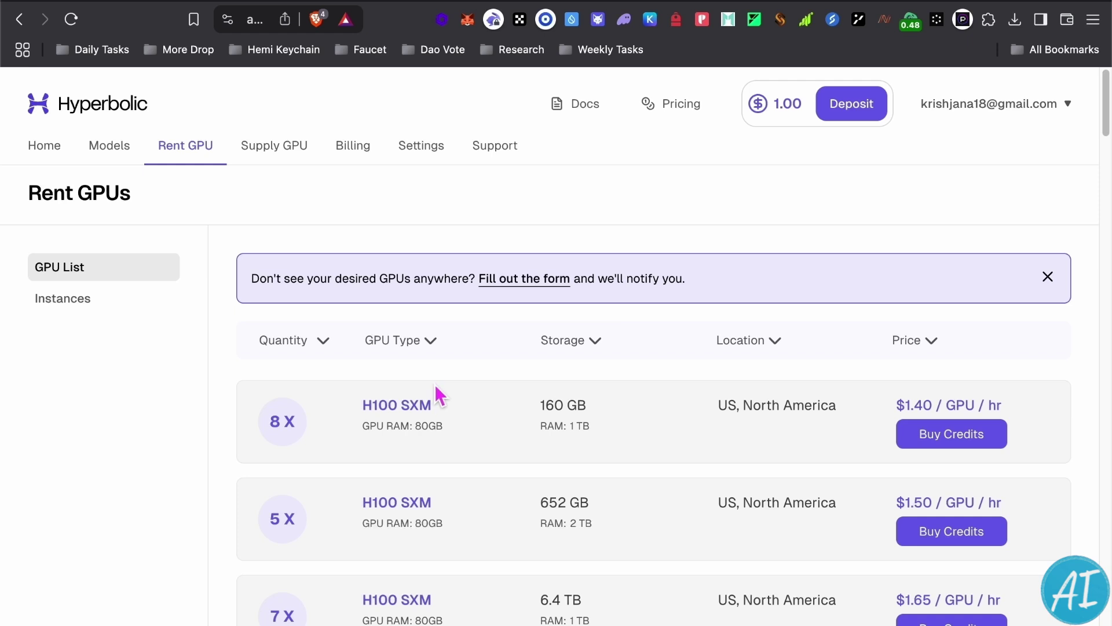
{"action": "scroll", "coordinate": [443, 406], "scroll_direction": "down", "scroll_amount": 3}
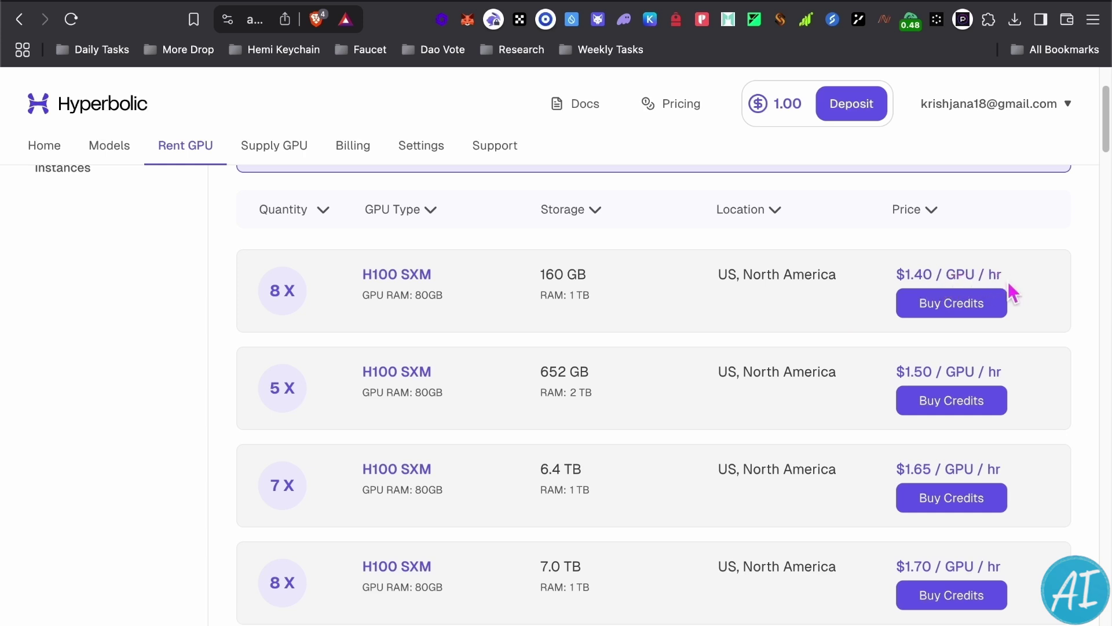
{"action": "scroll", "coordinate": [958, 489], "scroll_direction": "down", "scroll_amount": 6}
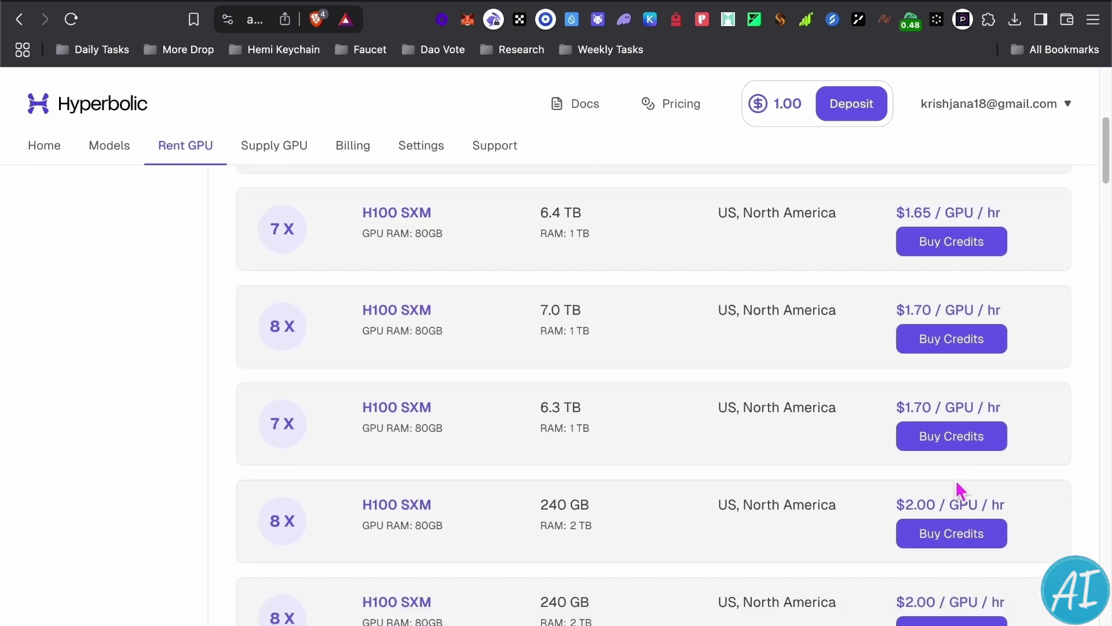
{"action": "scroll", "coordinate": [979, 449], "scroll_direction": "down", "scroll_amount": 10}
{"action": "scroll", "coordinate": [976, 430], "scroll_direction": "up", "scroll_amount": 6}
{"action": "scroll", "coordinate": [971, 430], "scroll_direction": "down", "scroll_amount": 3}
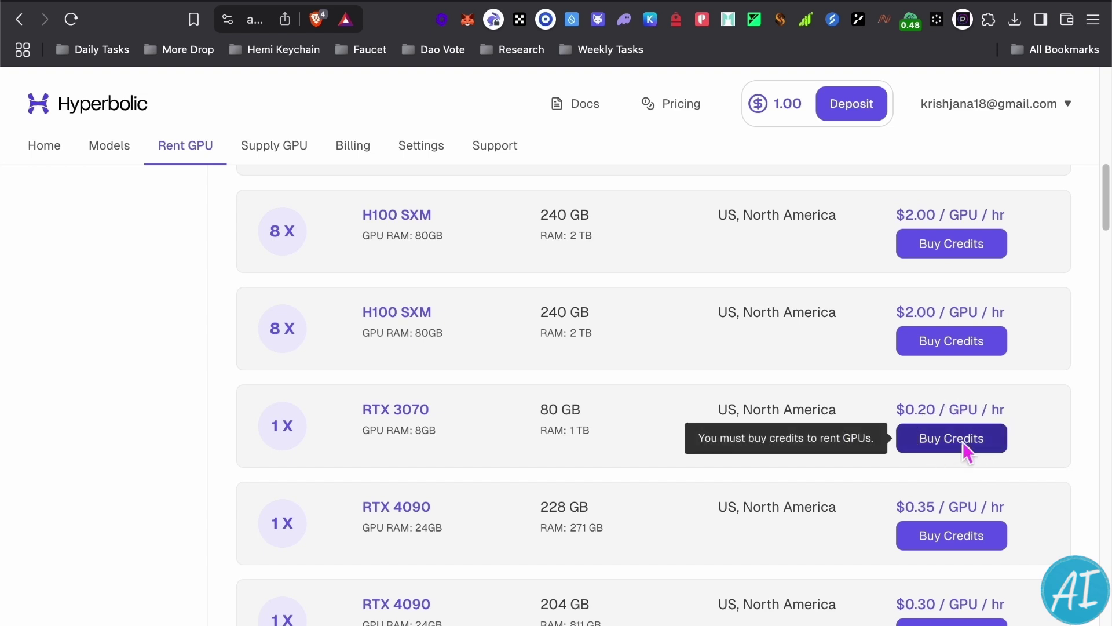
{"action": "scroll", "coordinate": [1037, 466], "scroll_direction": "up", "scroll_amount": 10}
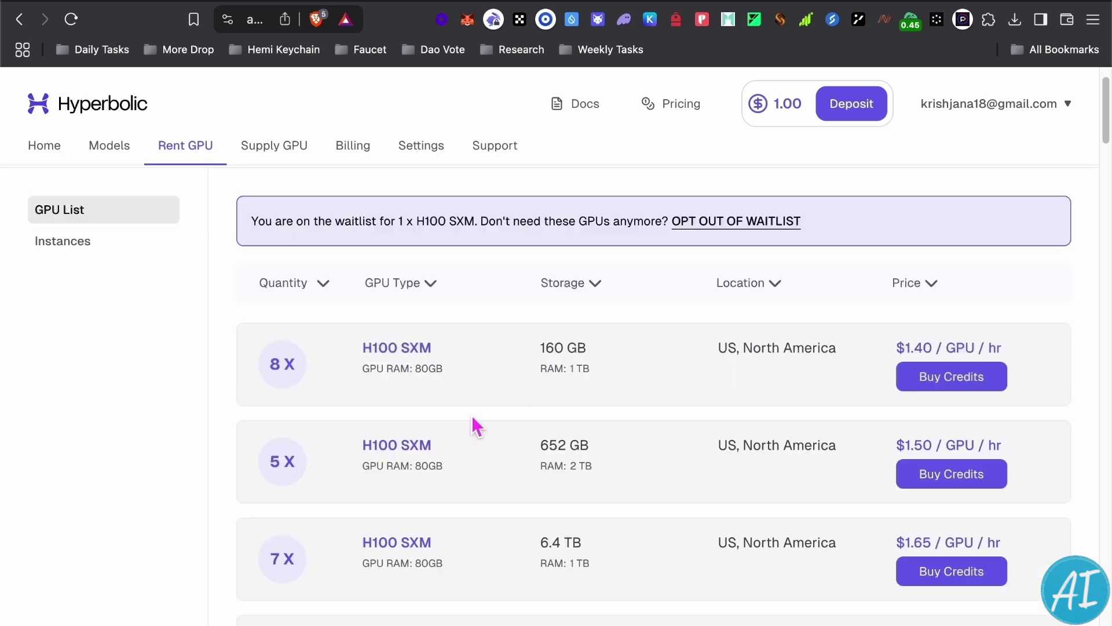
{"action": "scroll", "coordinate": [471, 415], "scroll_direction": "up", "scroll_amount": 1}
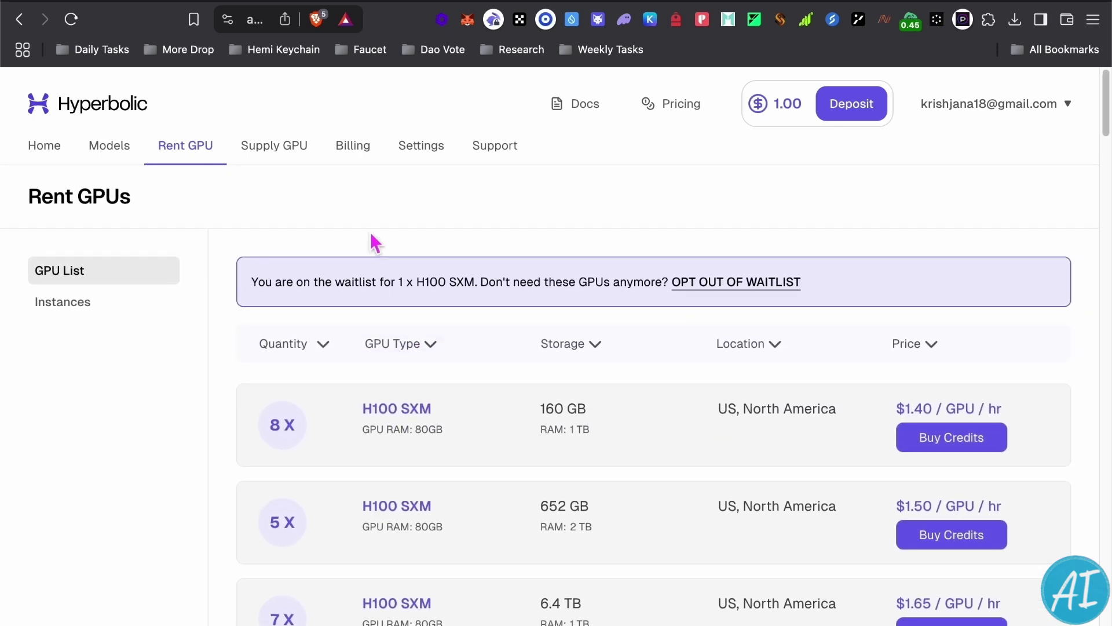
Step: Review the account settings, covering the current plan and the API Key, SSH Public Key and Coupon Code sections
{"action": "left_click", "coordinate": [407, 152]}
{"action": "scroll", "coordinate": [230, 505], "scroll_direction": "down", "scroll_amount": 3}
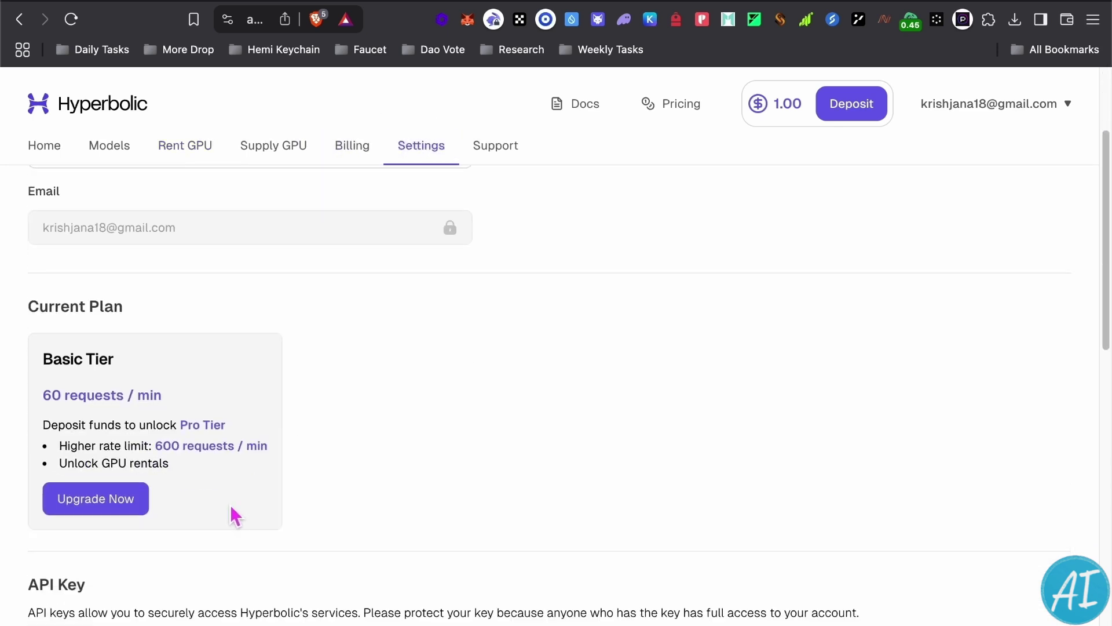
{"action": "scroll", "coordinate": [231, 505], "scroll_direction": "down", "scroll_amount": 6}
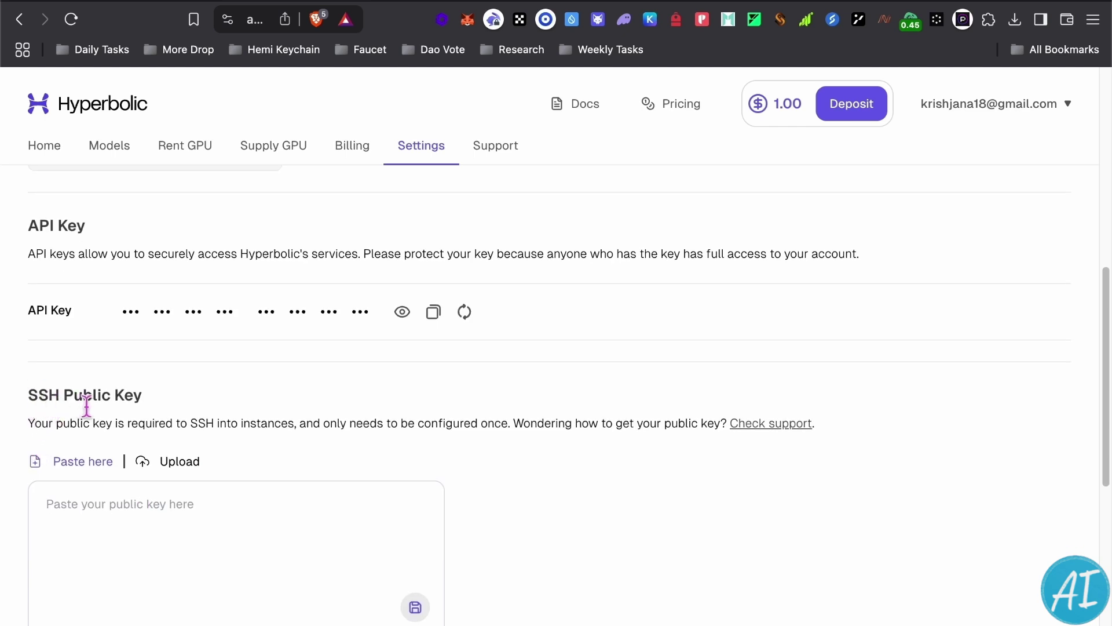
{"action": "scroll", "coordinate": [159, 462], "scroll_direction": "down", "scroll_amount": 5}
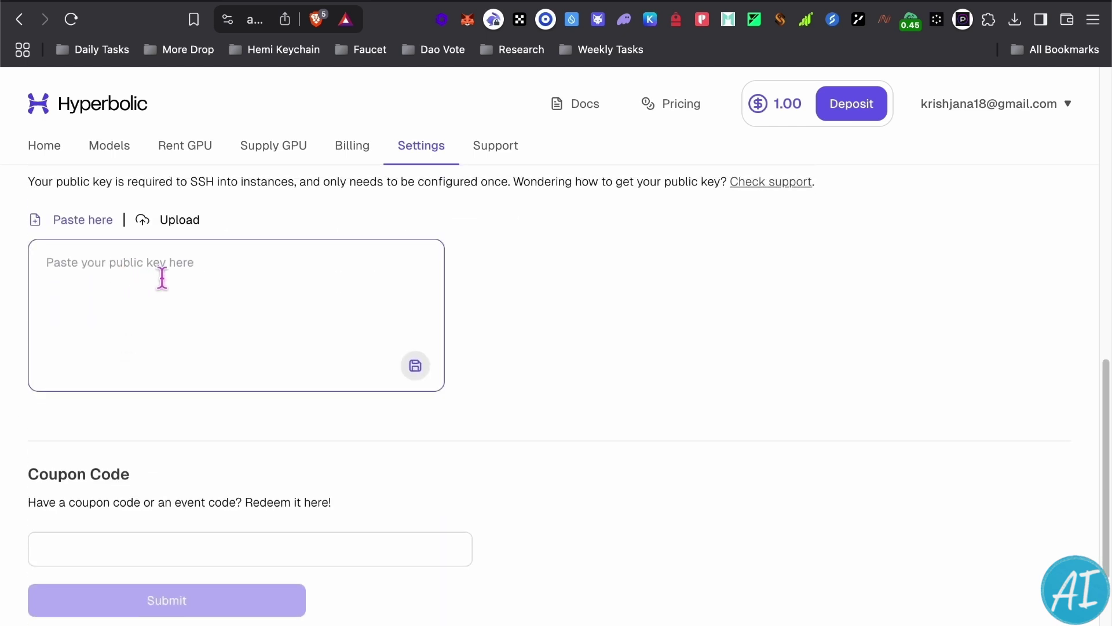
{"action": "scroll", "coordinate": [171, 283], "scroll_direction": "up", "scroll_amount": 1}
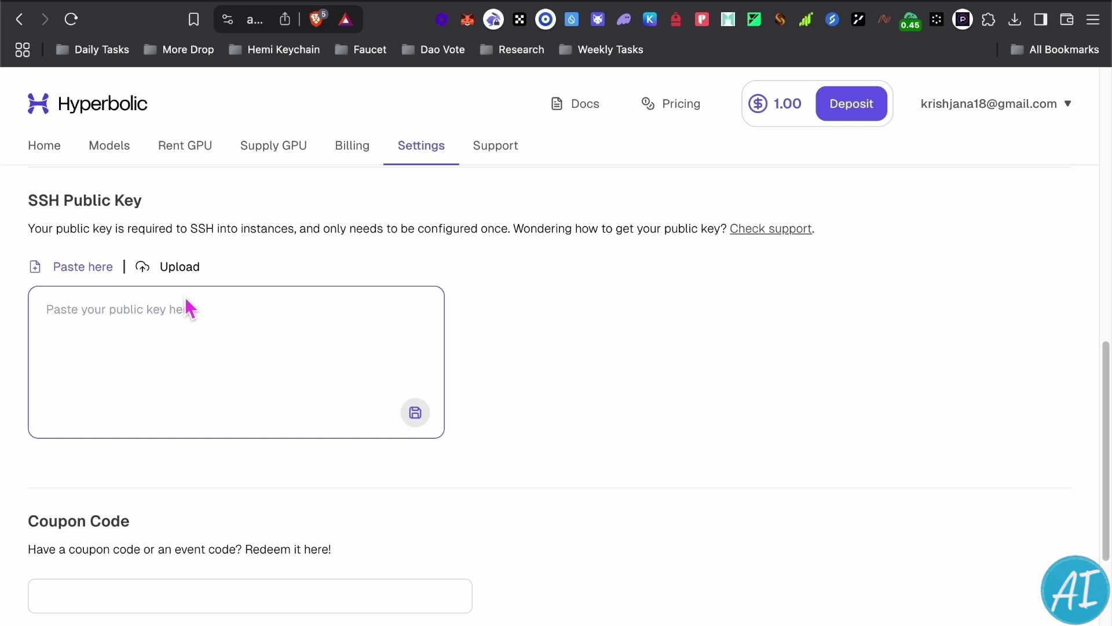
Step: Open the support page on generating SSH keys and copy the ssh-keygen command from its instructions
{"action": "left_click", "coordinate": [771, 225]}
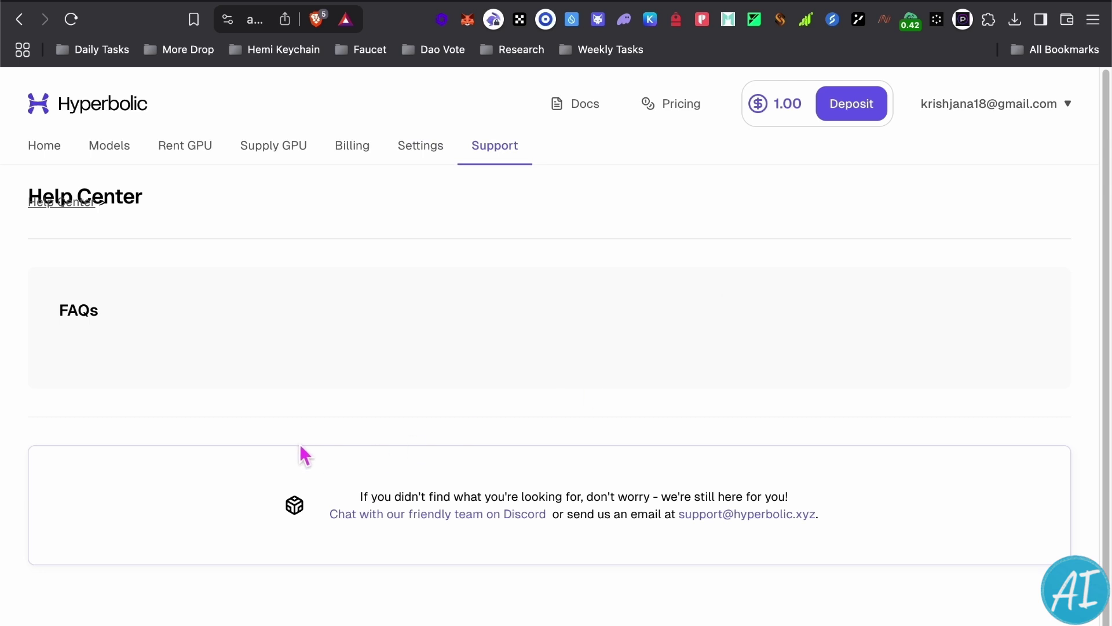
{"action": "scroll", "coordinate": [301, 443], "scroll_direction": "down", "scroll_amount": 2}
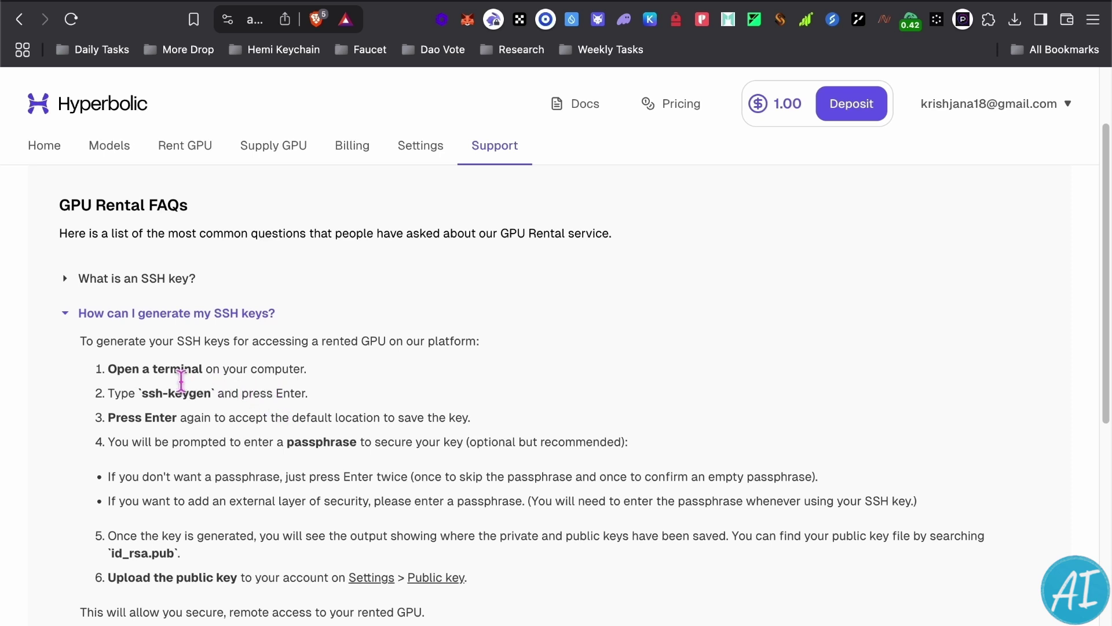
{"action": "left_click_drag", "start_coordinate": [145, 401], "coordinate": [215, 404]}
{"action": "key", "text": "ctrl+c"}
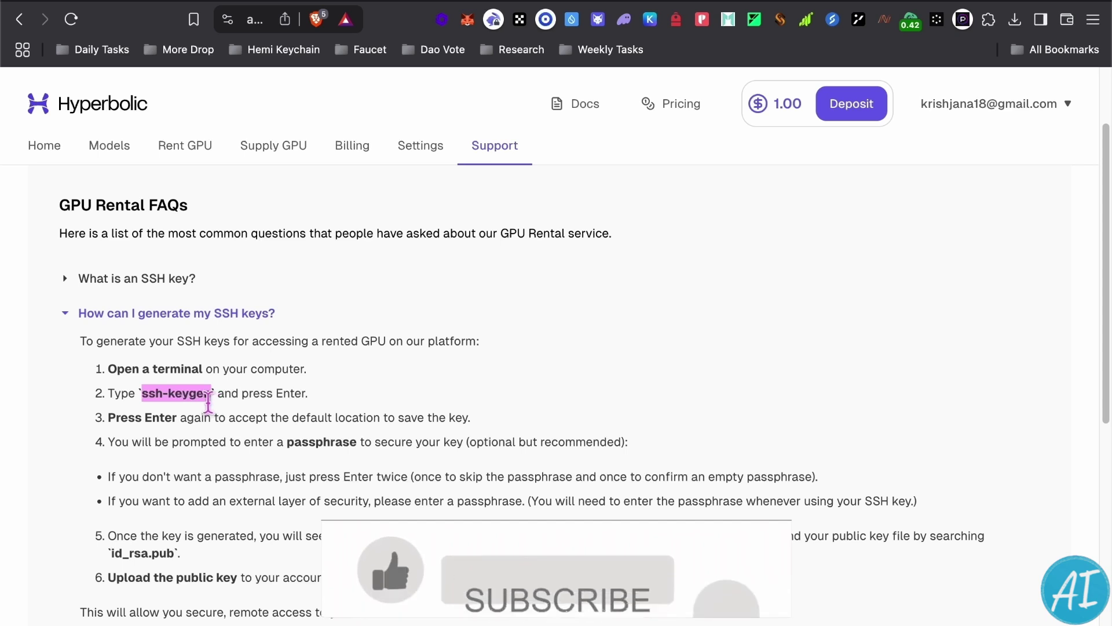
{"action": "right_click", "coordinate": [211, 393]}
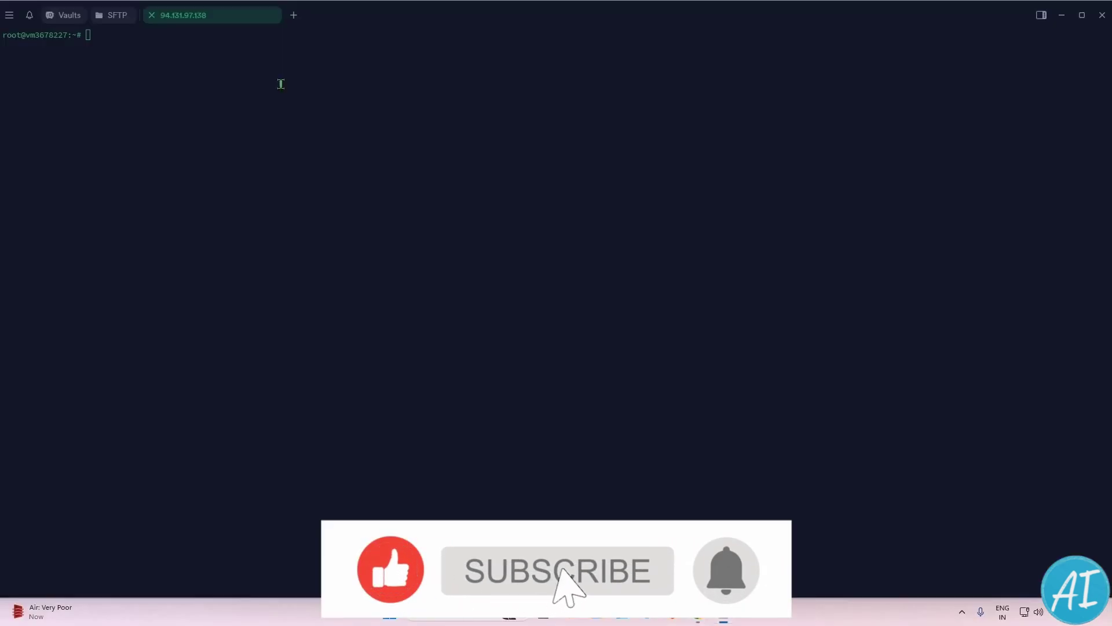
Step: Run ssh-keygen in the server terminal and accept the default location for saving the key
{"action": "key", "text": "ctrl+v"}
{"action": "key", "text": "Return"}
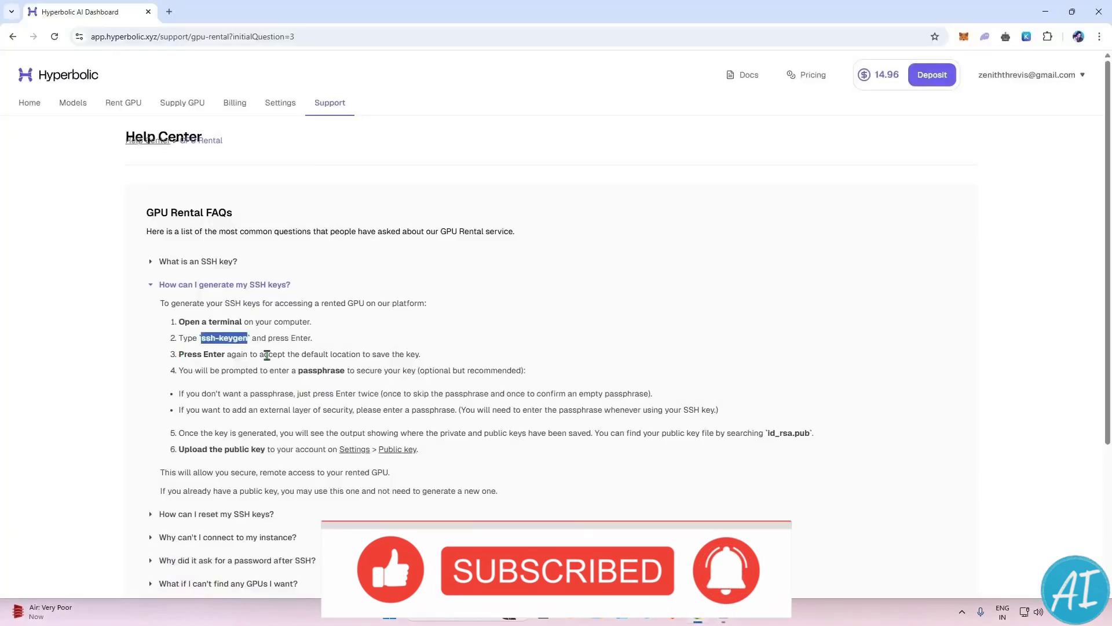
{"action": "left_click_drag", "start_coordinate": [177, 355], "coordinate": [422, 355]}
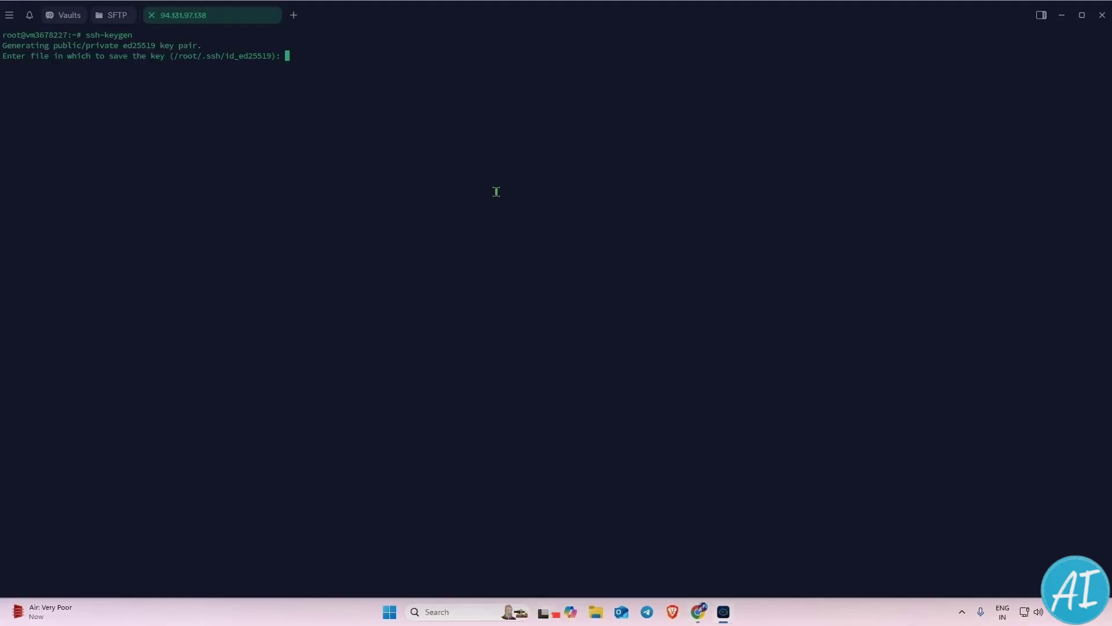
{"action": "key", "text": "Return"}
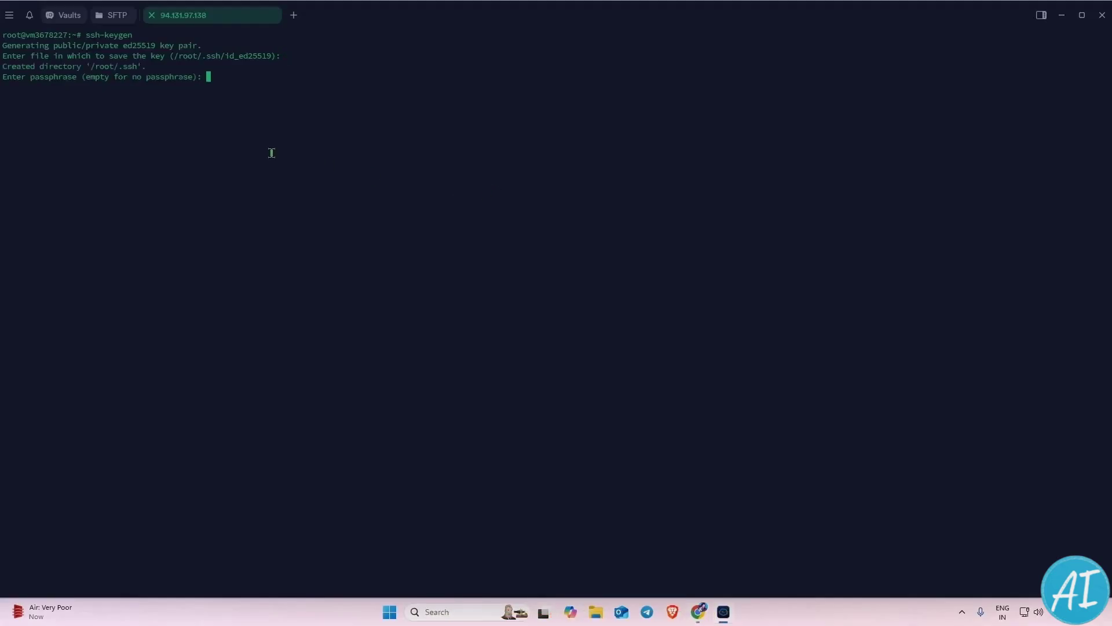
Step: Check the passphrase instructions in the browser's FAQ, and finish generating the key in the terminal with an empty passphrase
{"action": "left_click", "coordinate": [697, 614]}
{"action": "left_click", "coordinate": [466, 371]}
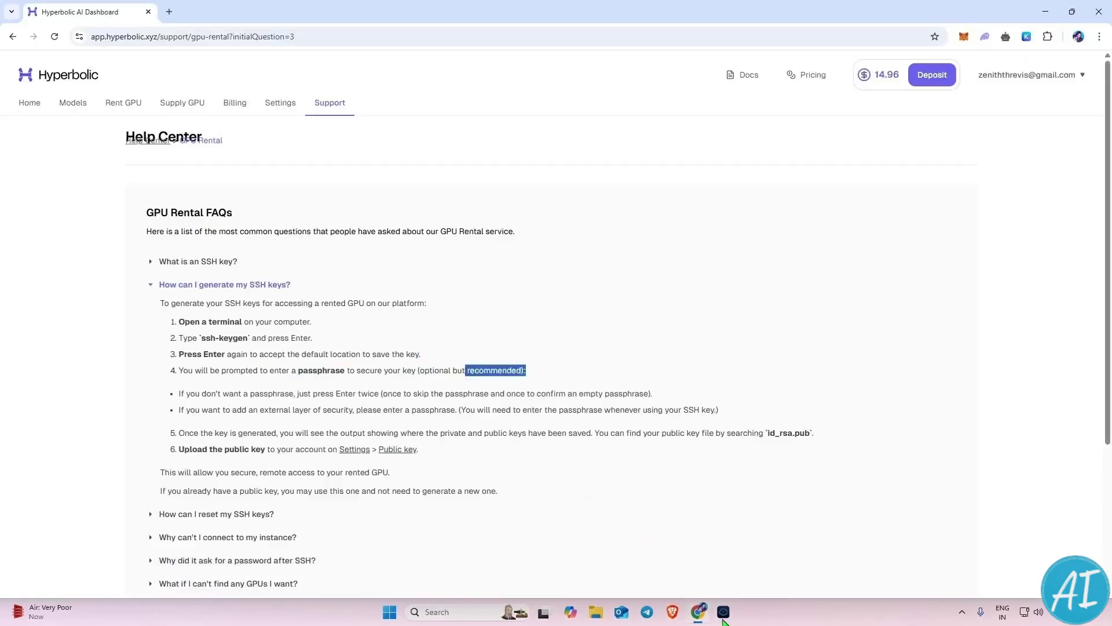
{"action": "left_click", "coordinate": [722, 619]}
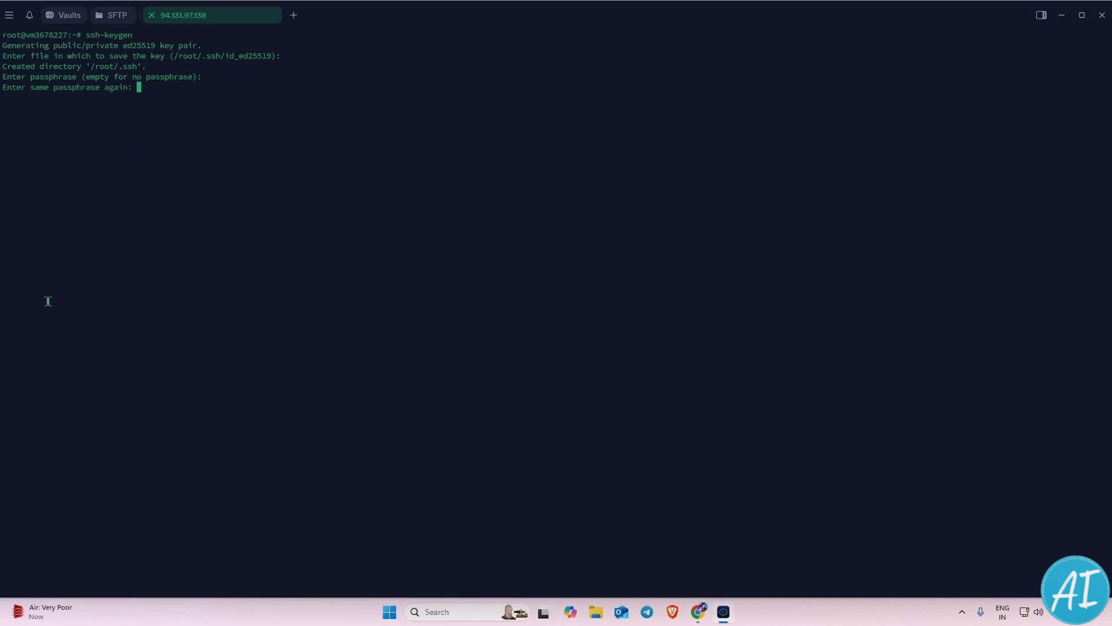
{"action": "key", "text": "Return"}
Step: Switch to the browser and open the SSH Public Key section of the Hyperbolic account settings
{"action": "left_click", "coordinate": [700, 613]}
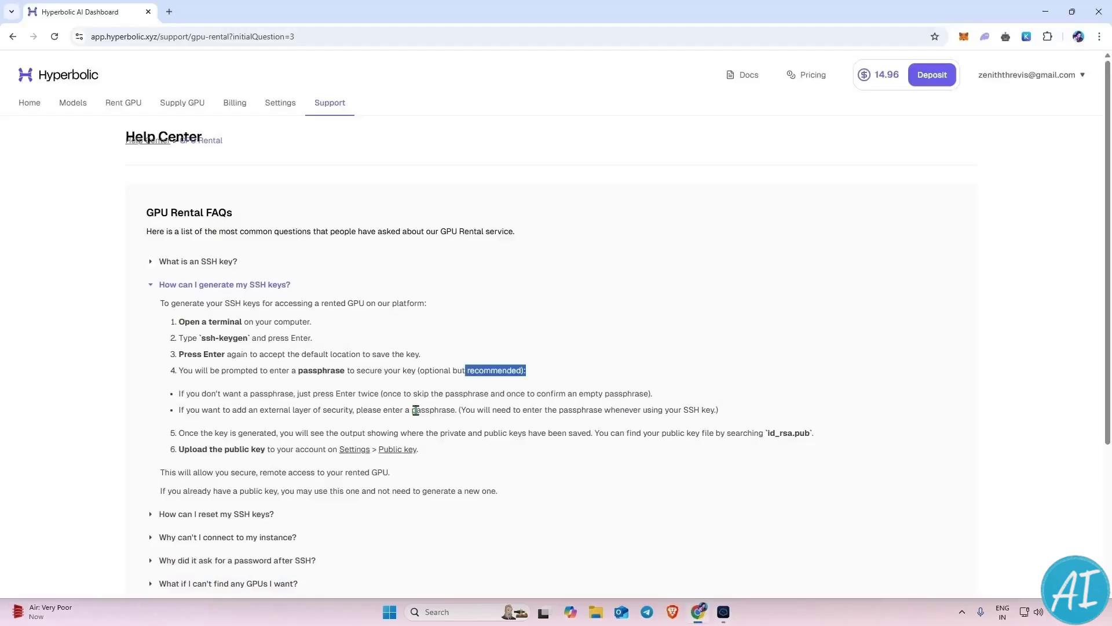
{"action": "left_click", "coordinate": [271, 105]}
{"action": "scroll", "coordinate": [174, 354], "scroll_direction": "down", "scroll_amount": 5}
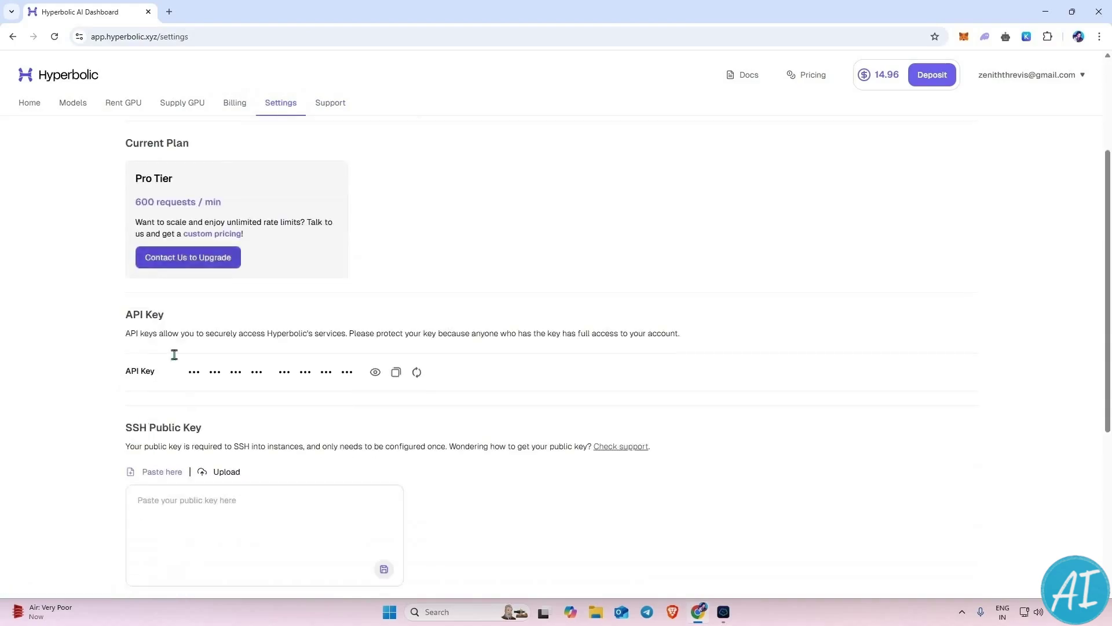
Step: Switch to the terminal and display the generated public key with cat /root/.ssh/id_ed25519.pub
{"action": "left_click", "coordinate": [727, 613]}
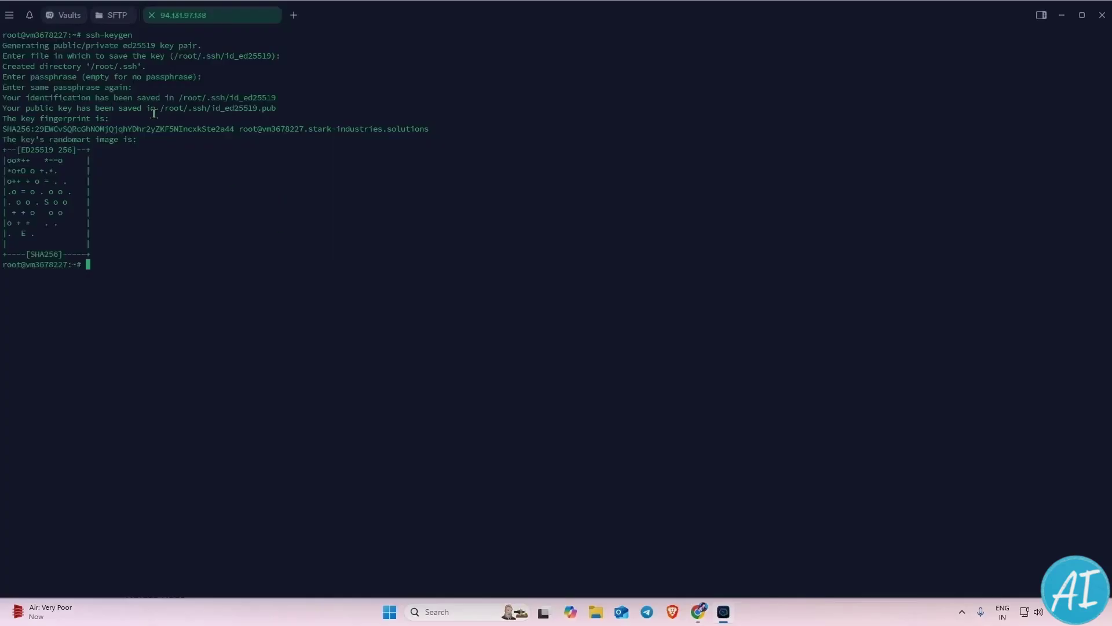
{"action": "double_click", "coordinate": [281, 108]}
{"action": "key", "text": "ctrl+c"}
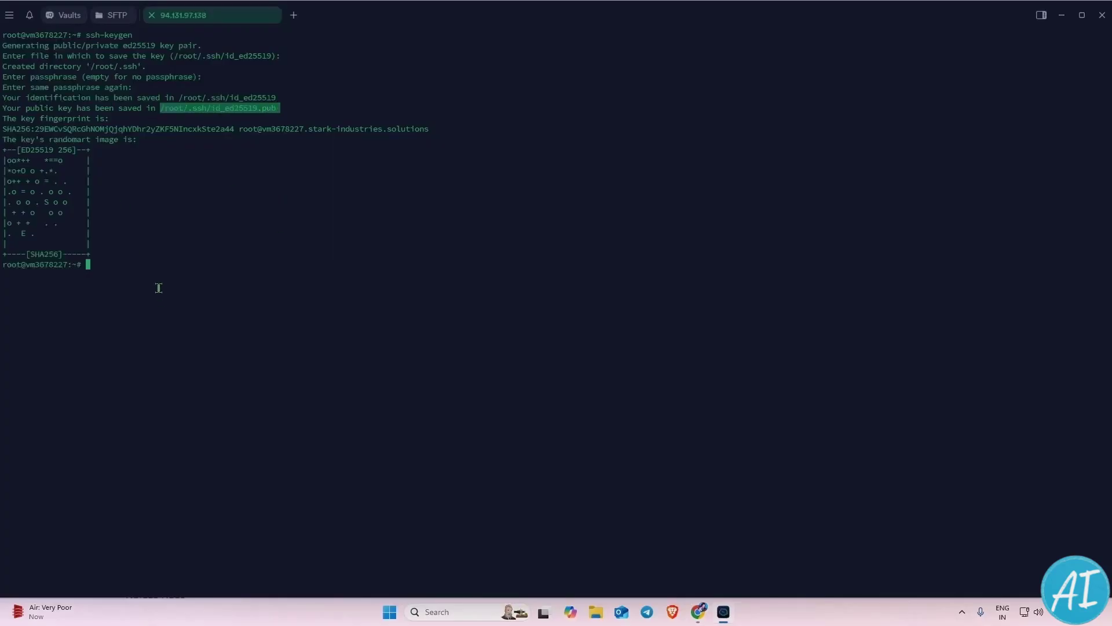
{"action": "left_click", "coordinate": [159, 288]}
{"action": "type", "text": "cat"}
{"action": "key", "text": "ctrl+v"}
{"action": "key", "text": "Return"}
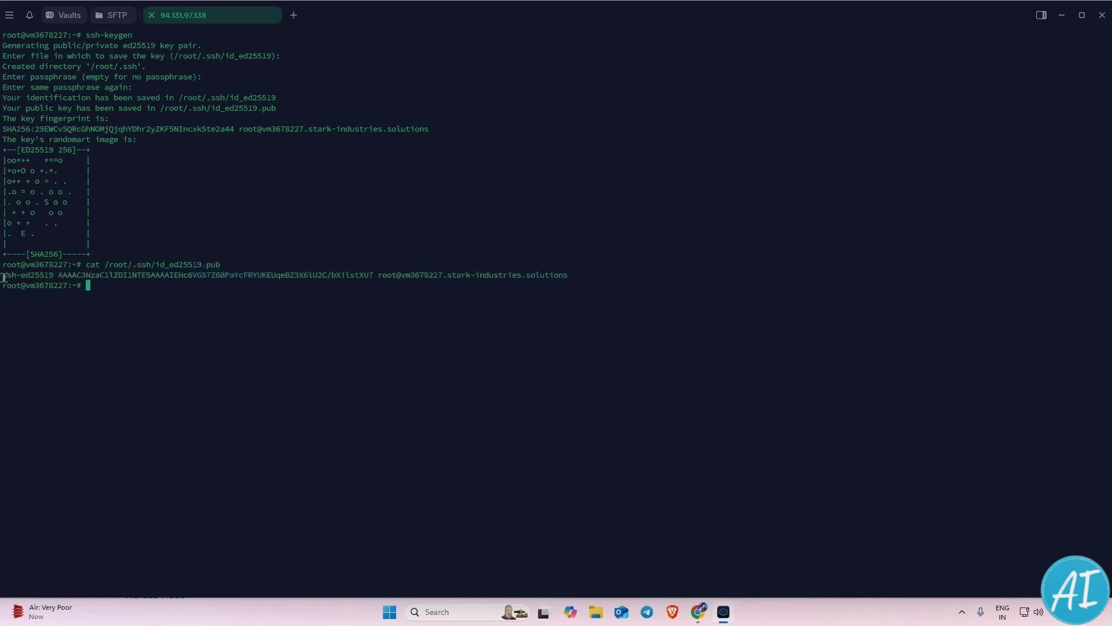
Step: Copy the whole public key from the terminal, paste it into Hyperbolic's SSH Public Key field in the browser and save it
{"action": "left_click_drag", "start_coordinate": [3, 275], "coordinate": [568, 275]}
{"action": "key", "text": "ctrl+c"}
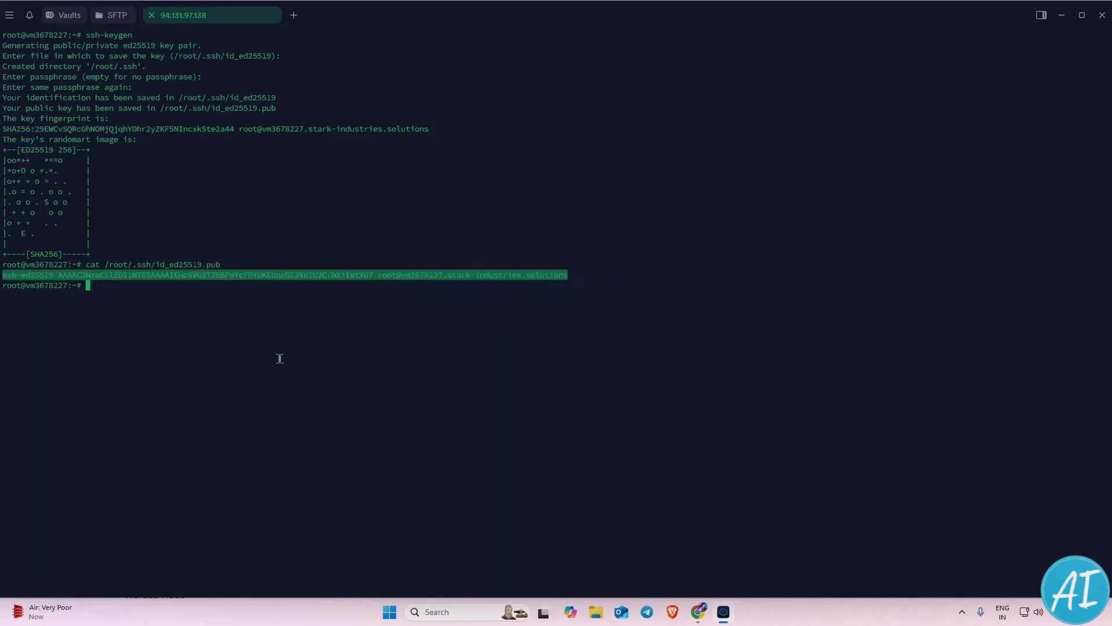
{"action": "key", "text": "alt+Tab"}
{"action": "left_click", "coordinate": [203, 355]}
{"action": "key", "text": "ctrl+v"}
{"action": "left_click", "coordinate": [384, 397]}
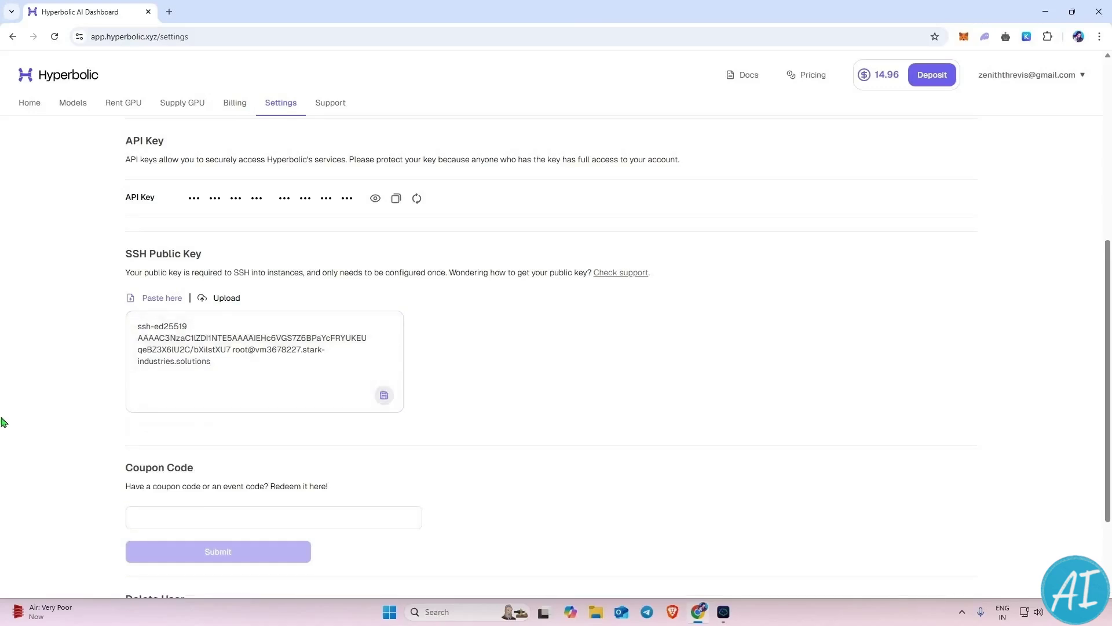
Step: Go to the list of rentable GPUs and open the rental form for the 2 X RTX 3080 offer at $0.25 per GPU per hour
{"action": "scroll", "coordinate": [139, 375], "scroll_direction": "up", "scroll_amount": 6}
{"action": "left_click", "coordinate": [128, 108]}
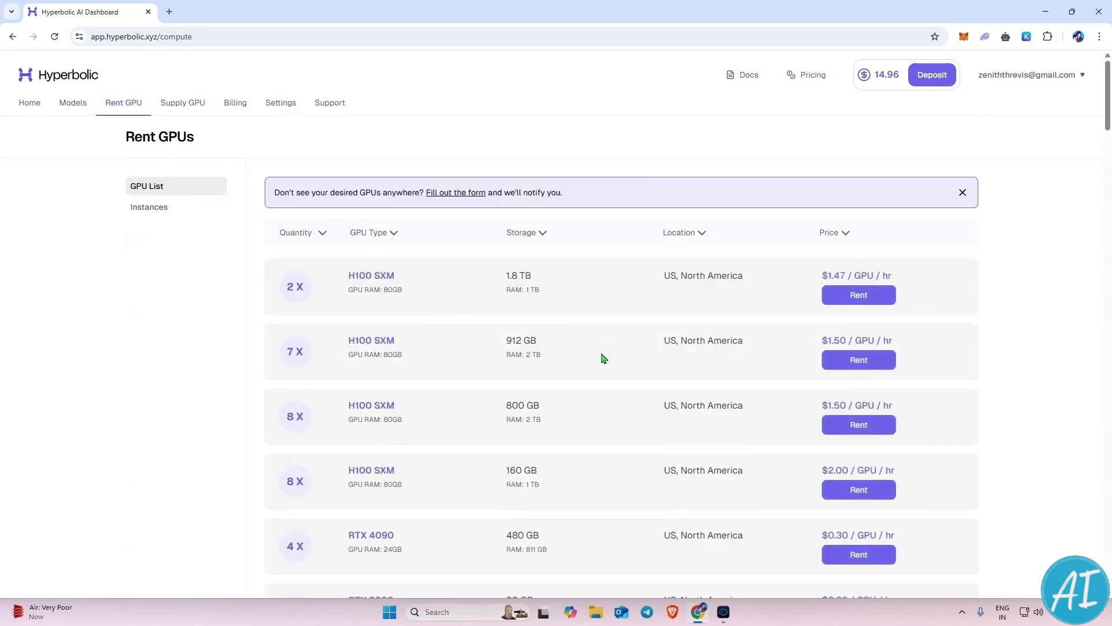
{"action": "scroll", "coordinate": [600, 355], "scroll_direction": "down", "scroll_amount": 5}
{"action": "left_click", "coordinate": [859, 271]}
Step: Choose the nvidia/cuda:12.3.1-devel-ubuntu22.04 template with a GPU count of 1, expand the summary details and confirm the RTX 3080 rental
{"action": "left_click", "coordinate": [540, 296]}
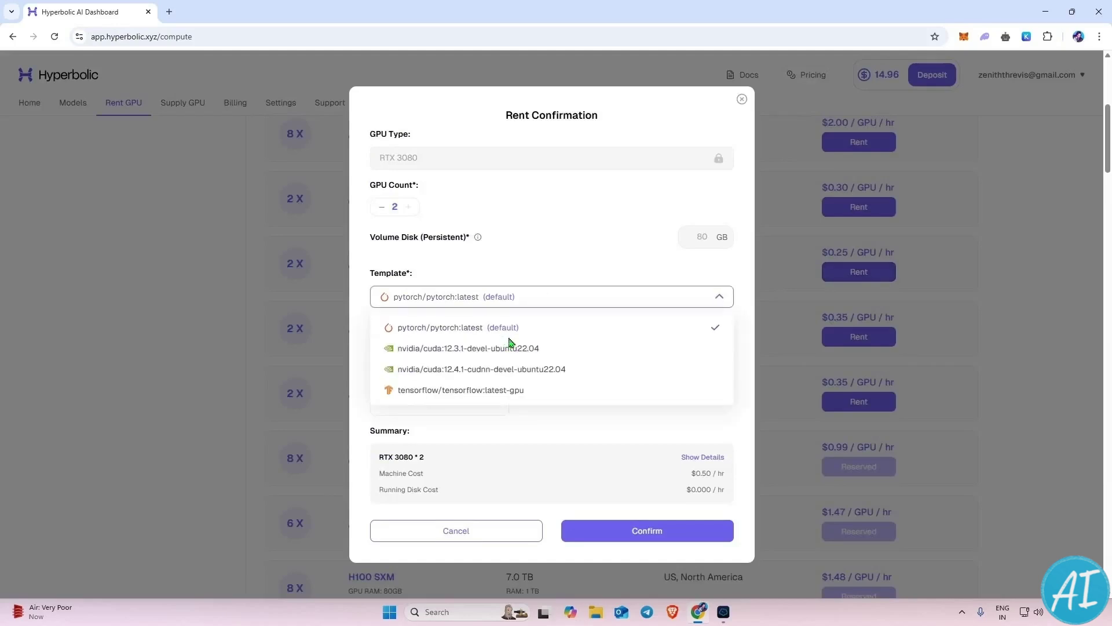
{"action": "left_click", "coordinate": [577, 346]}
{"action": "scroll", "coordinate": [622, 402], "scroll_direction": "down", "scroll_amount": 3}
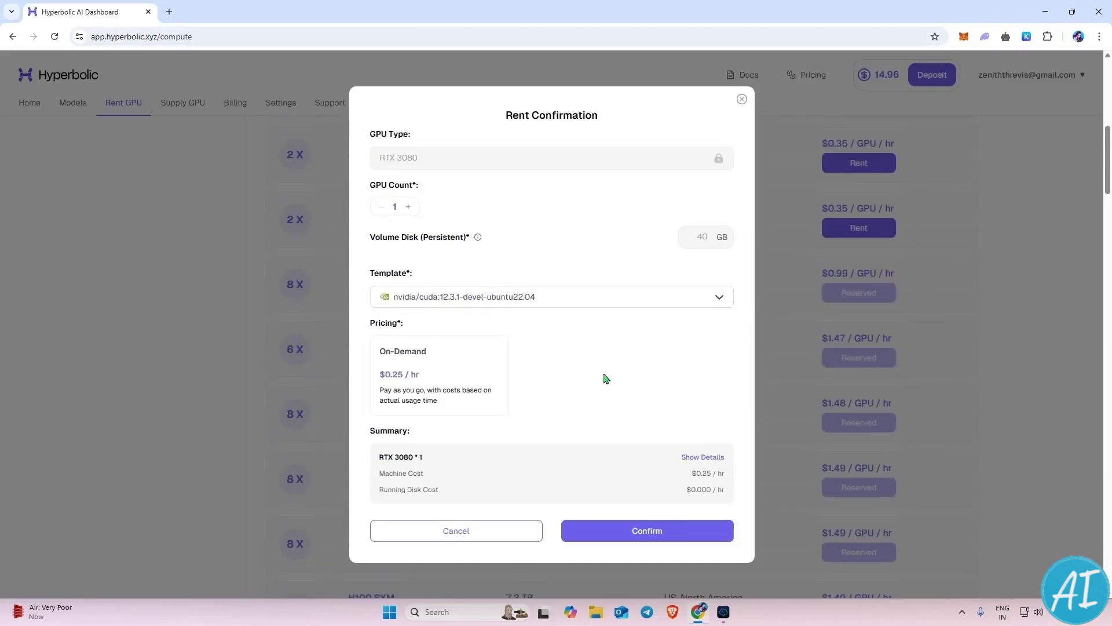
{"action": "left_click", "coordinate": [703, 457]}
{"action": "left_click", "coordinate": [593, 539]}
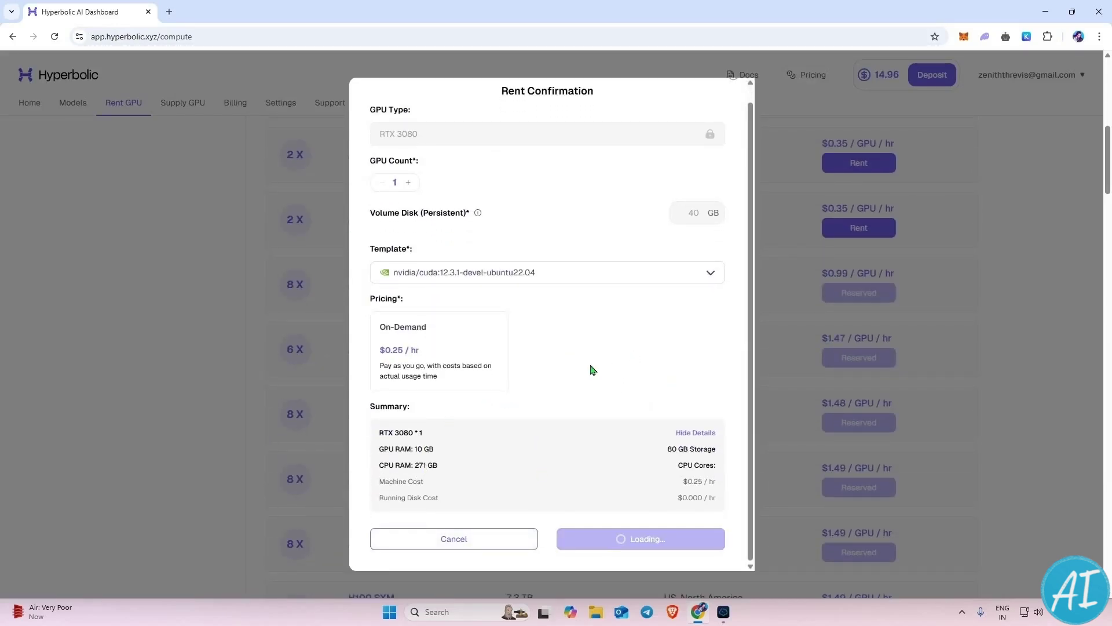
{"action": "left_click", "coordinate": [620, 391]}
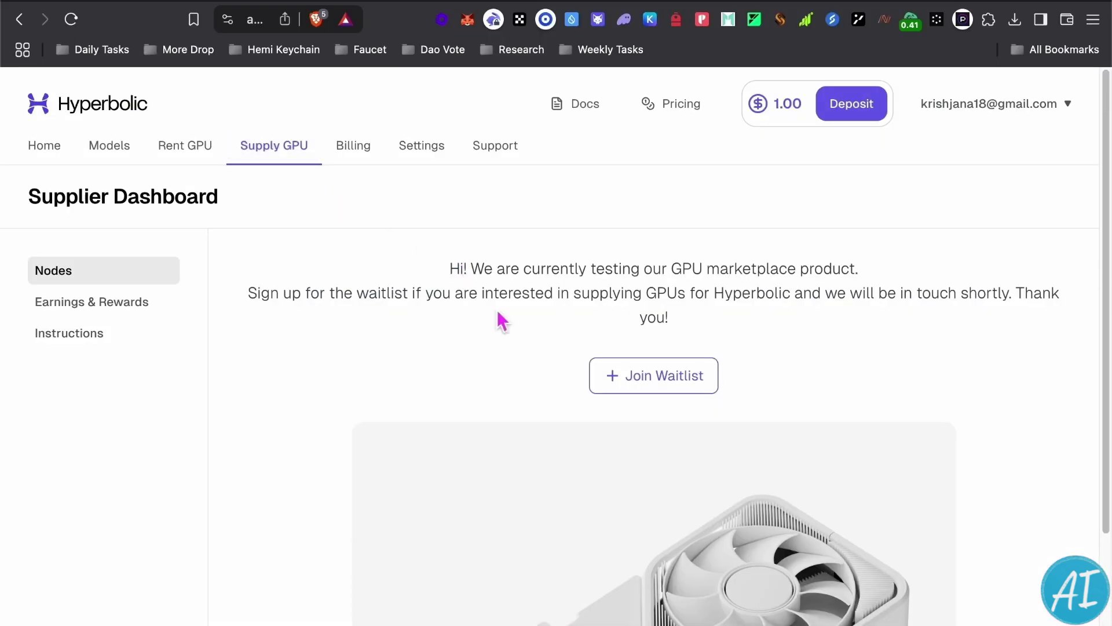
Step: Look over the Supply GPU waitlist page and browse Hyperbolic's model catalogue, including the text models and My Collection
{"action": "scroll", "coordinate": [497, 318], "scroll_direction": "down", "scroll_amount": 3}
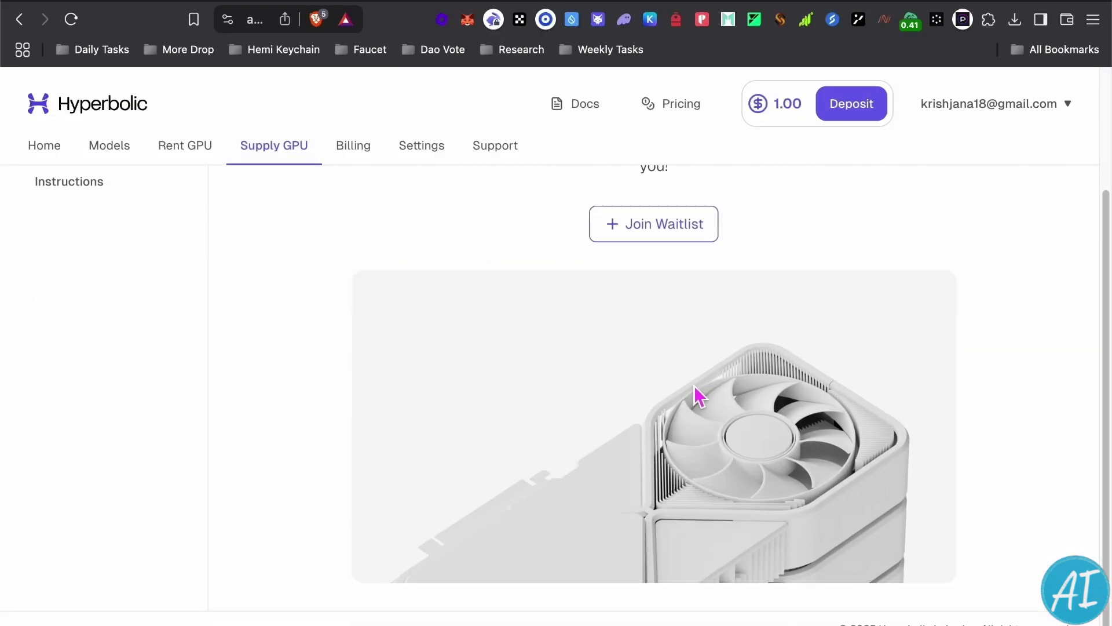
{"action": "left_click", "coordinate": [109, 145]}
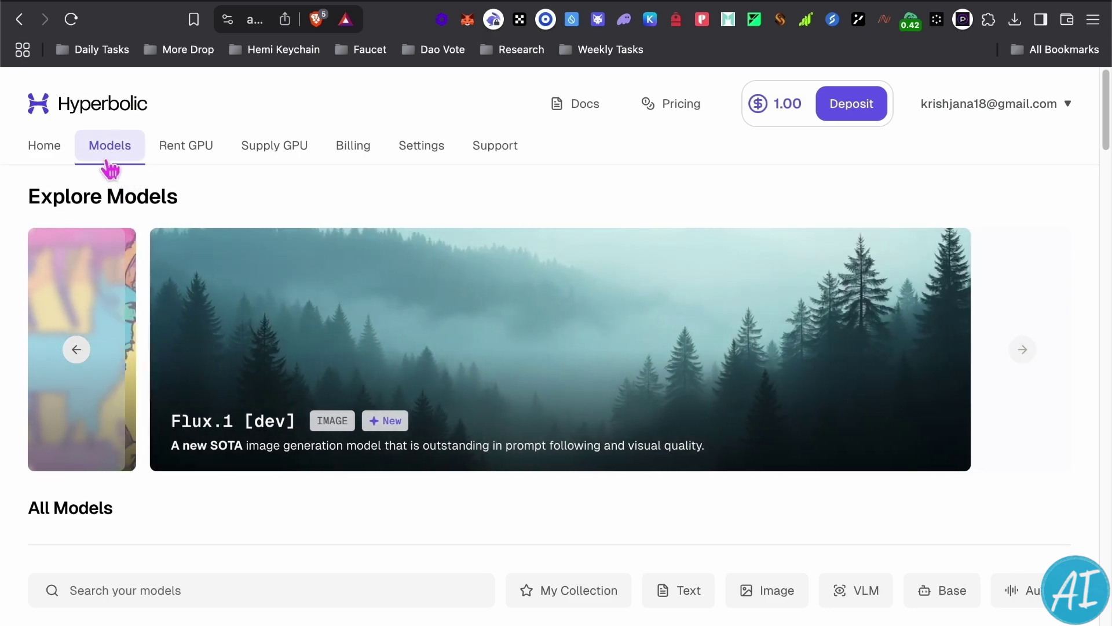
{"action": "scroll", "coordinate": [166, 499], "scroll_direction": "down", "scroll_amount": 15}
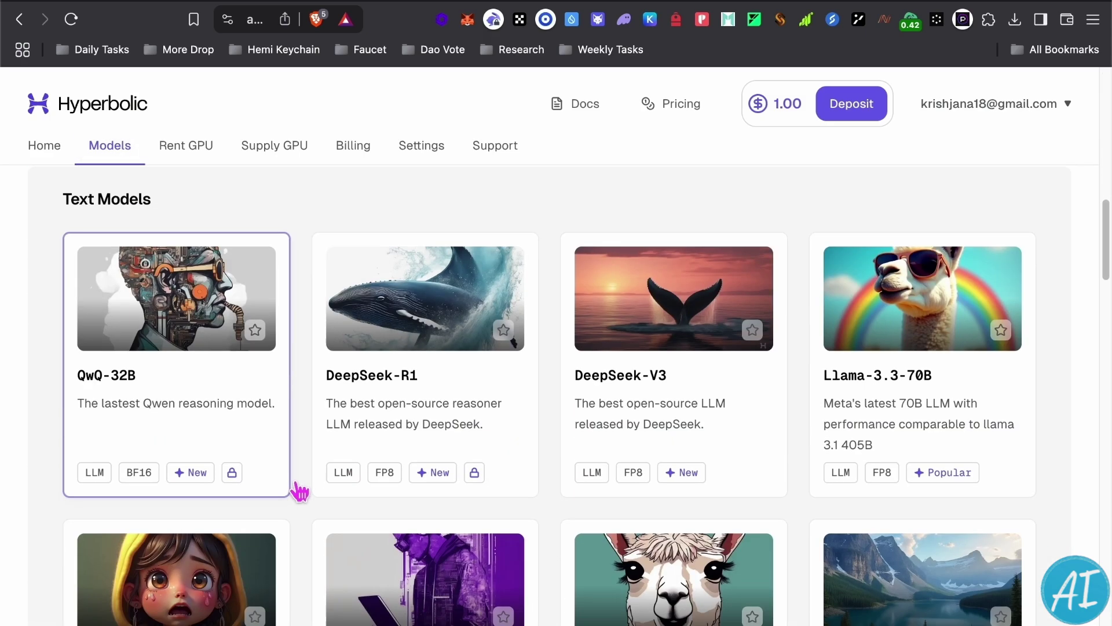
{"action": "scroll", "coordinate": [301, 515], "scroll_direction": "down", "scroll_amount": 6}
{"action": "scroll", "coordinate": [304, 509], "scroll_direction": "up", "scroll_amount": 15}
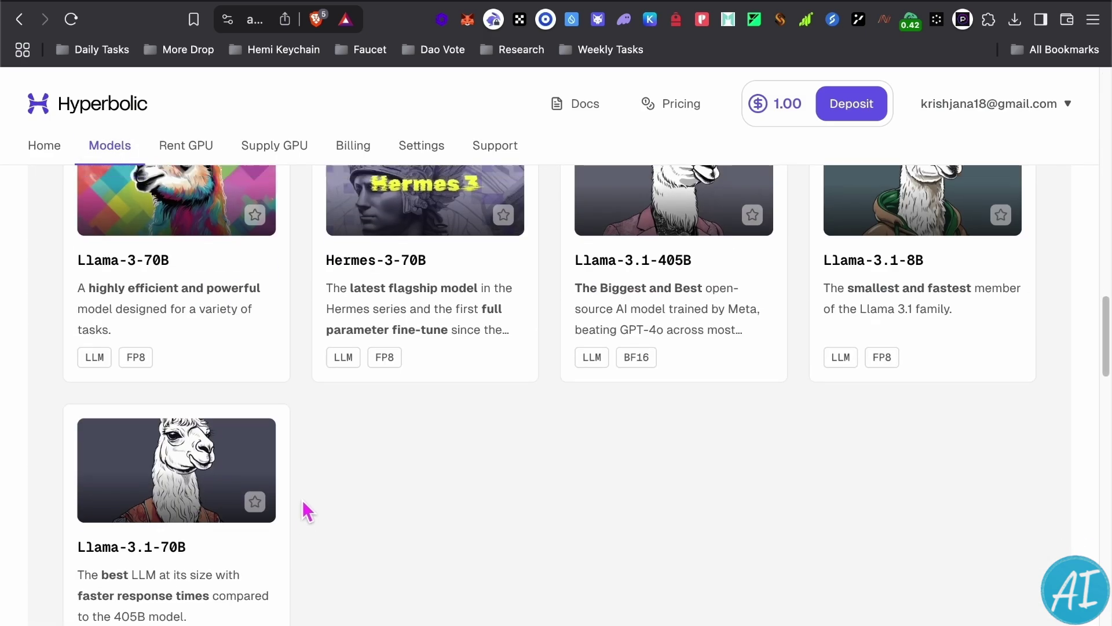
{"action": "scroll", "coordinate": [319, 426], "scroll_direction": "up", "scroll_amount": 5}
{"action": "scroll", "coordinate": [368, 497], "scroll_direction": "down", "scroll_amount": 3}
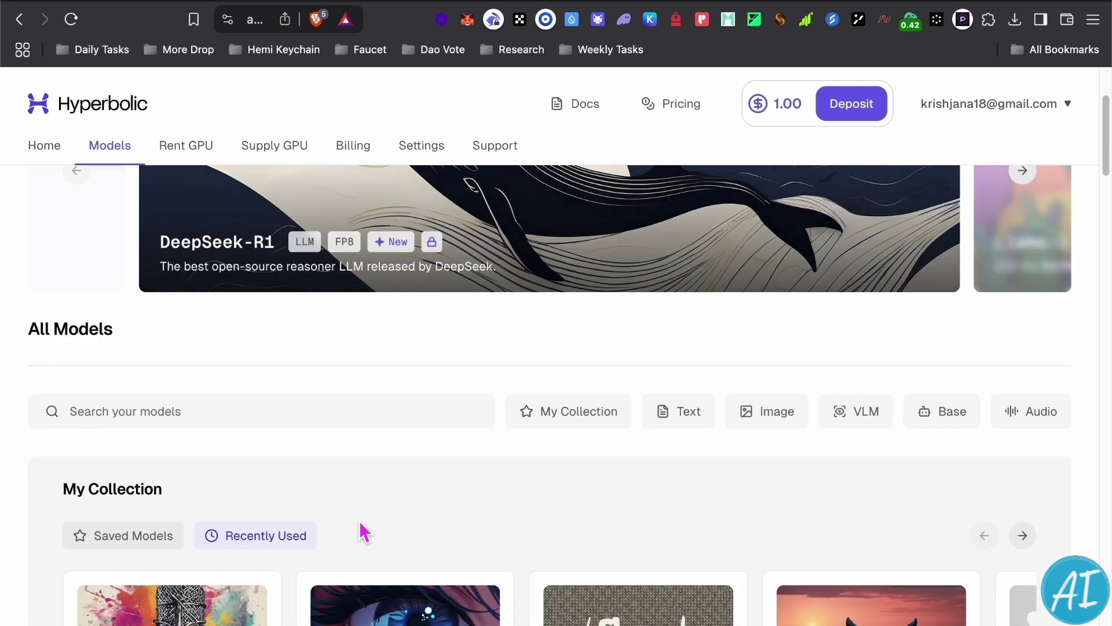
{"action": "scroll", "coordinate": [360, 527], "scroll_direction": "up", "scroll_amount": 3}
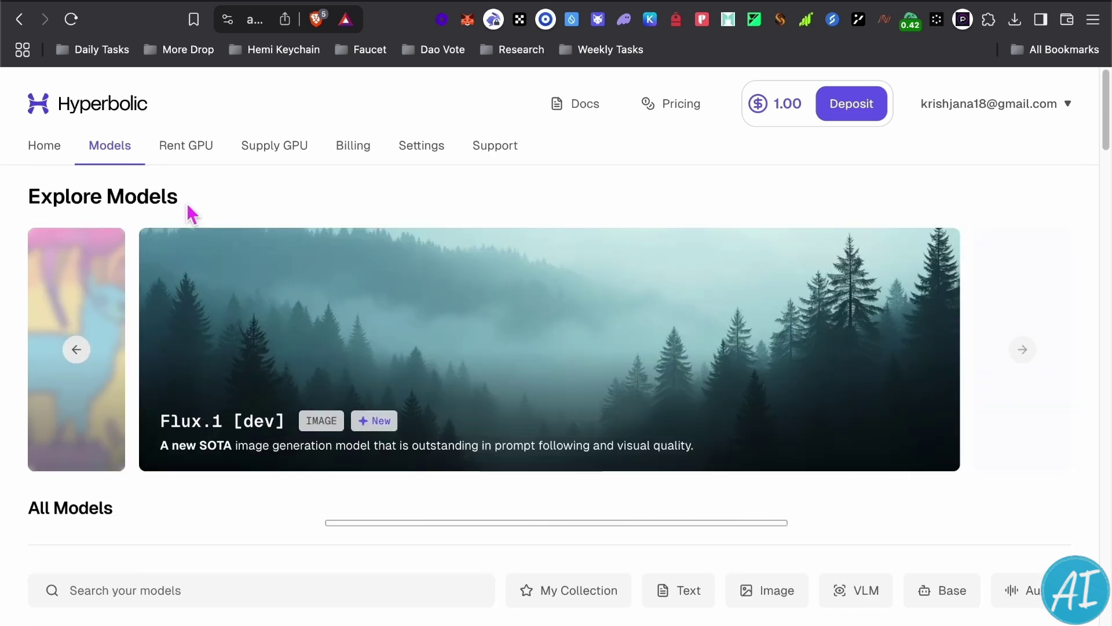